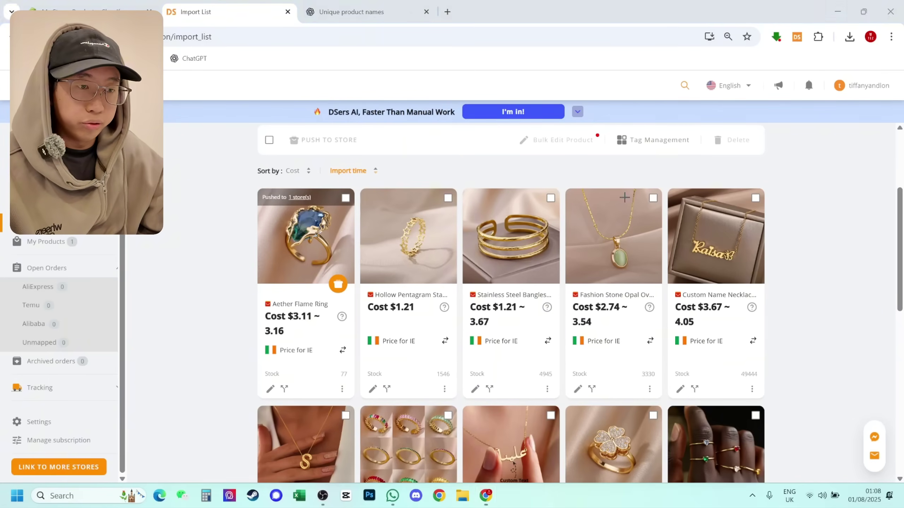
# Capture a screenshot of the product cards in the import list and paste it into the ChatGPT conversation
pyautogui.press('super+shift+s')
pyautogui.moveTo(250, 183); pyautogui.dragTo(800, 478)
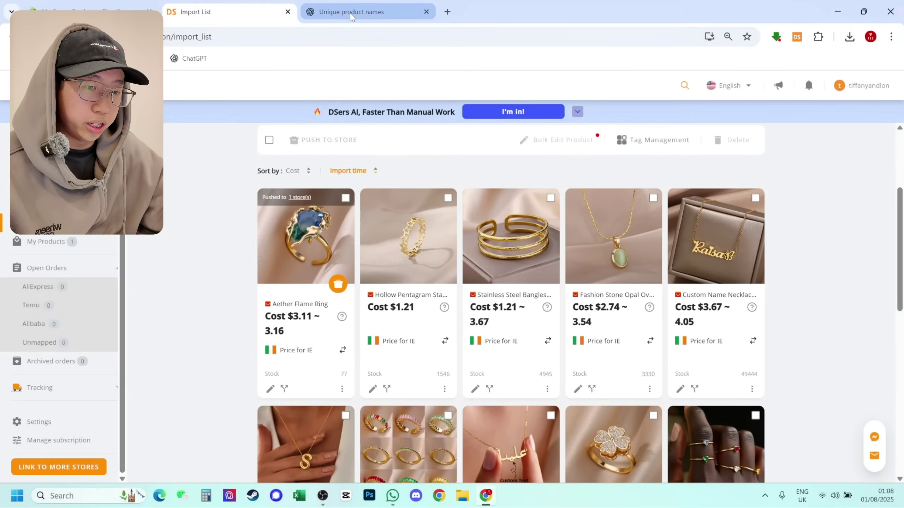
pyautogui.click(351, 12)
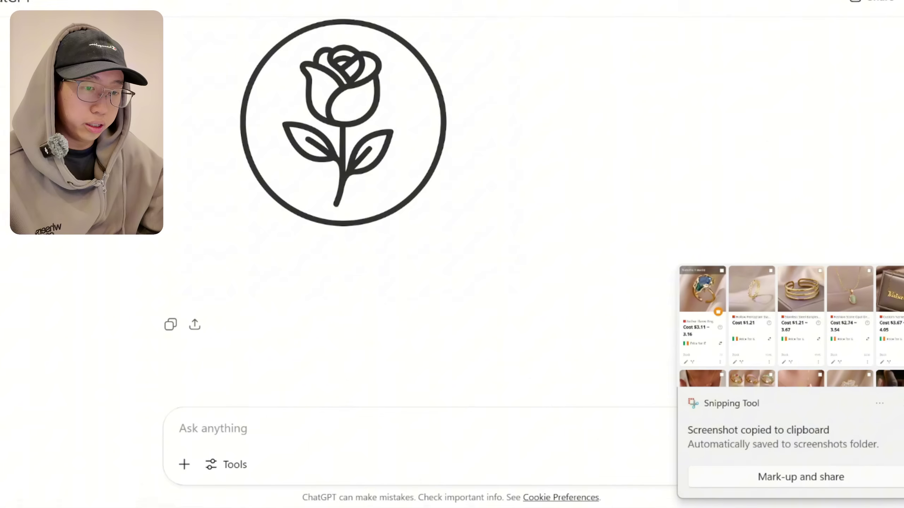
pyautogui.hotkey('ctrl', 'v')
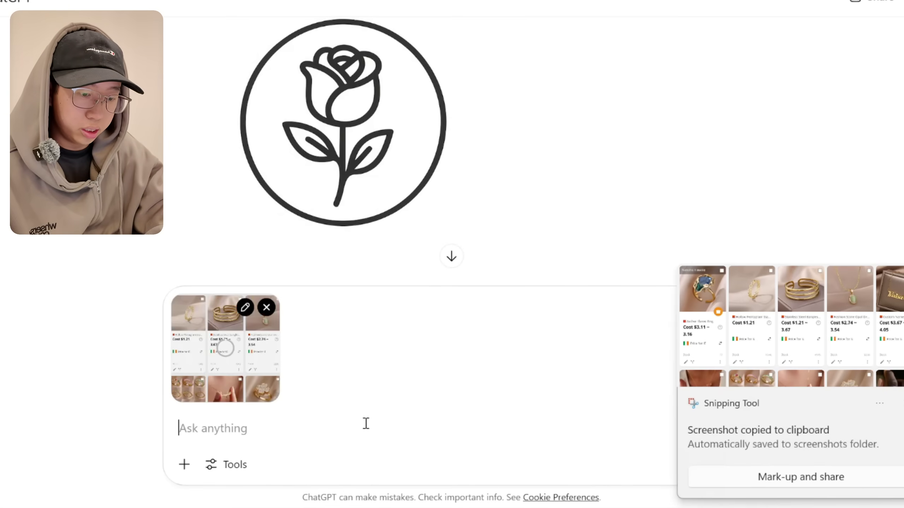
# Ask ChatGPT "can you come up with unique product names for these products" and send the request with the attached screenshot
pyautogui.write('can you c')
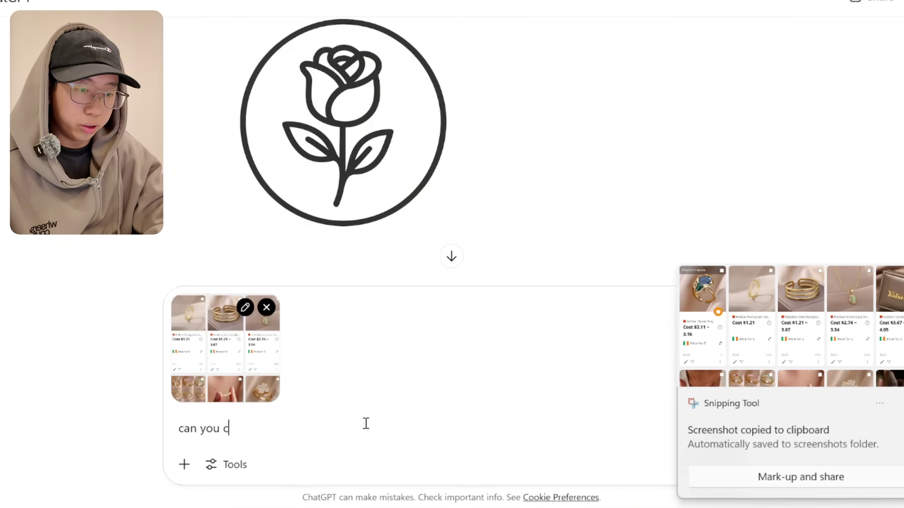
pyautogui.write('ome up with uniq')
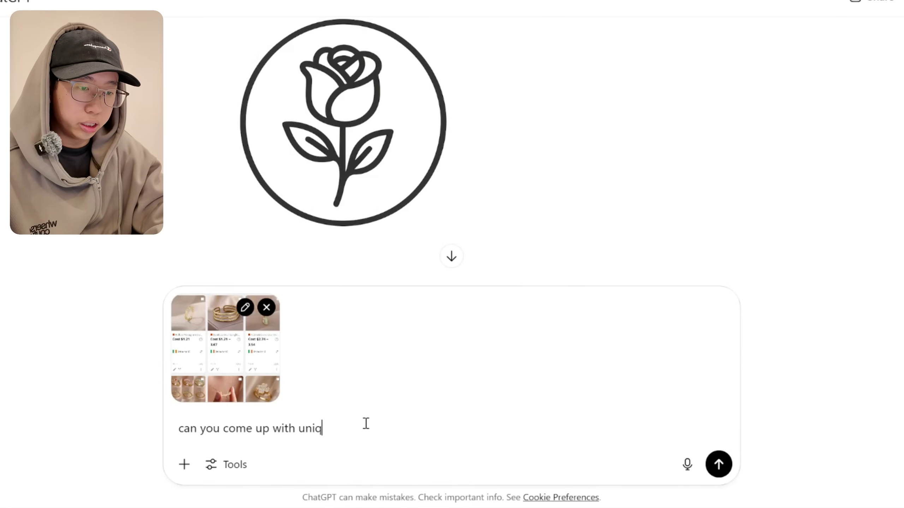
pyautogui.write('ue product names for th')
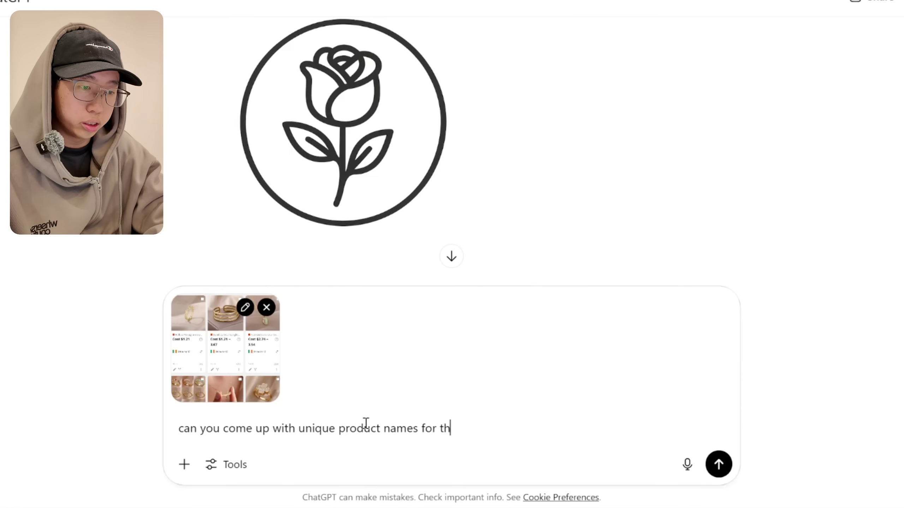
pyautogui.write('ese products')
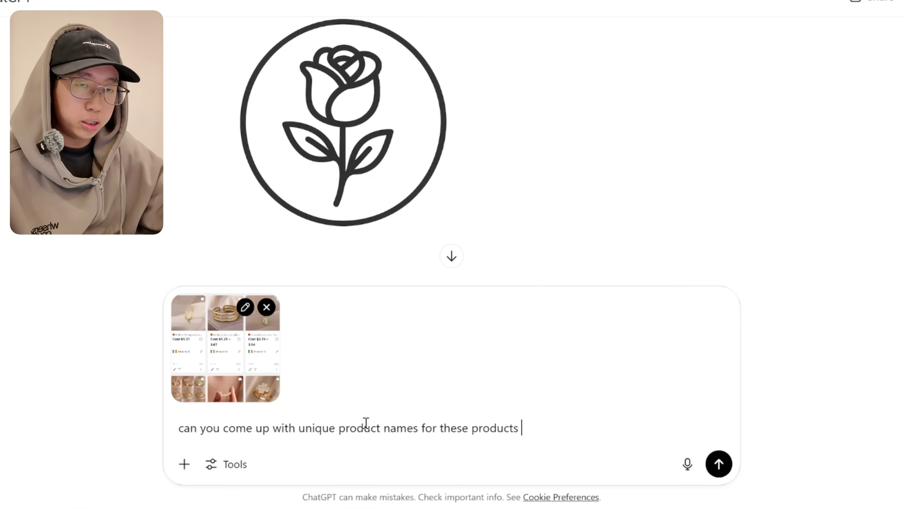
pyautogui.press('Return')
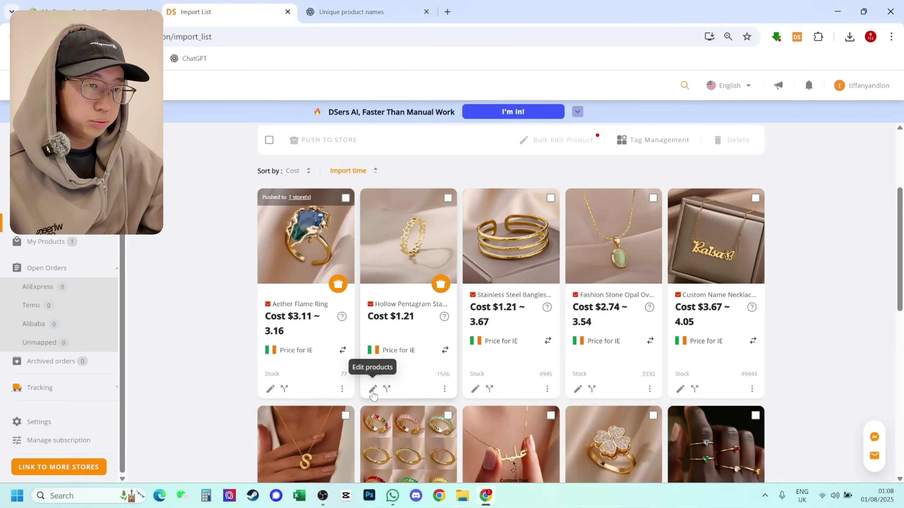
# Return to the DSers import list, open the Hollow Pentagram star ring for editing and set its type to Jewellery
pyautogui.click(373, 389)
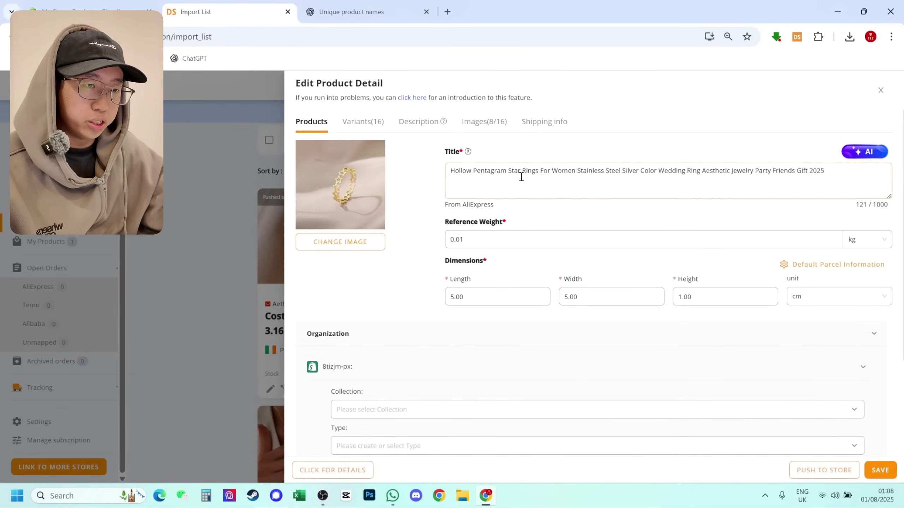
pyautogui.tripleClick(512, 170)
pyautogui.scroll(-3, 356, 288)
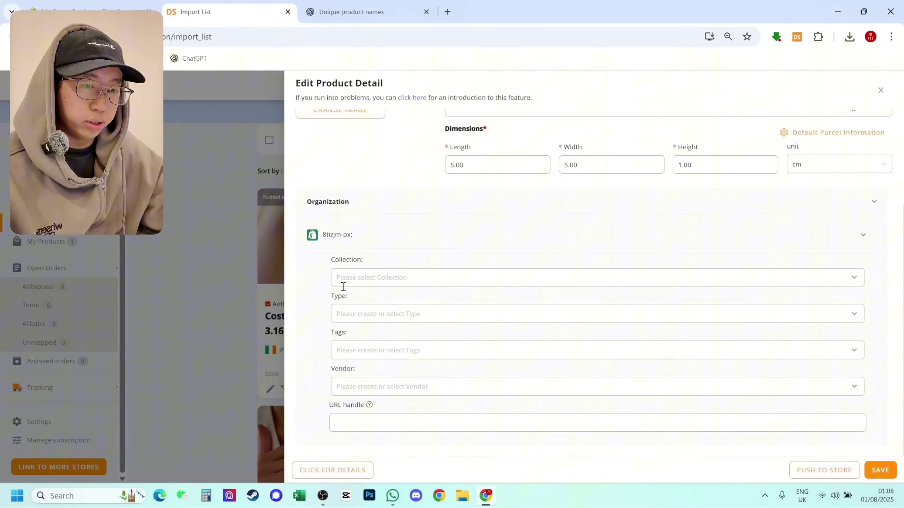
pyautogui.click(366, 279)
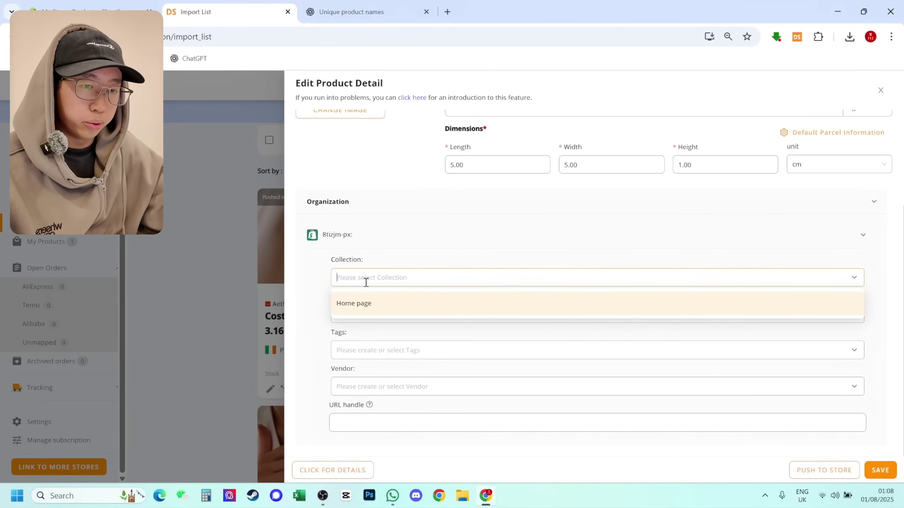
pyautogui.click(323, 290)
pyautogui.click(360, 317)
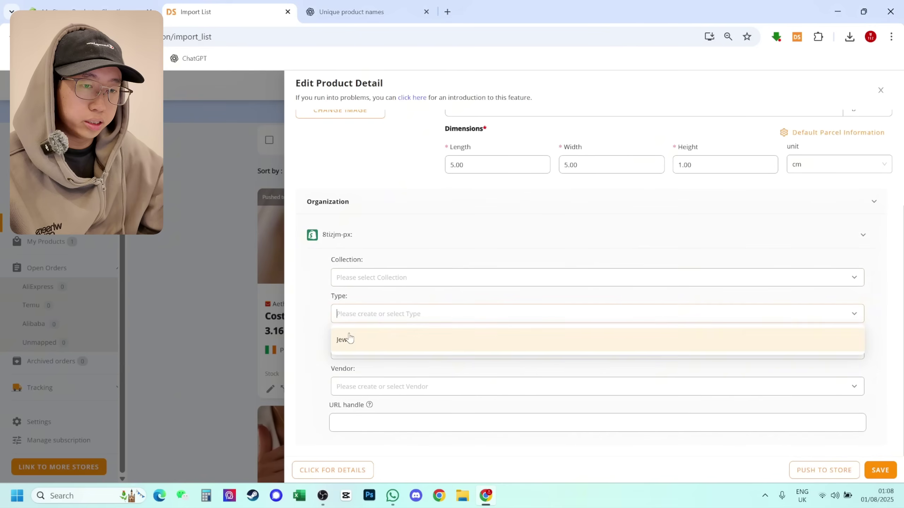
pyautogui.click(370, 340)
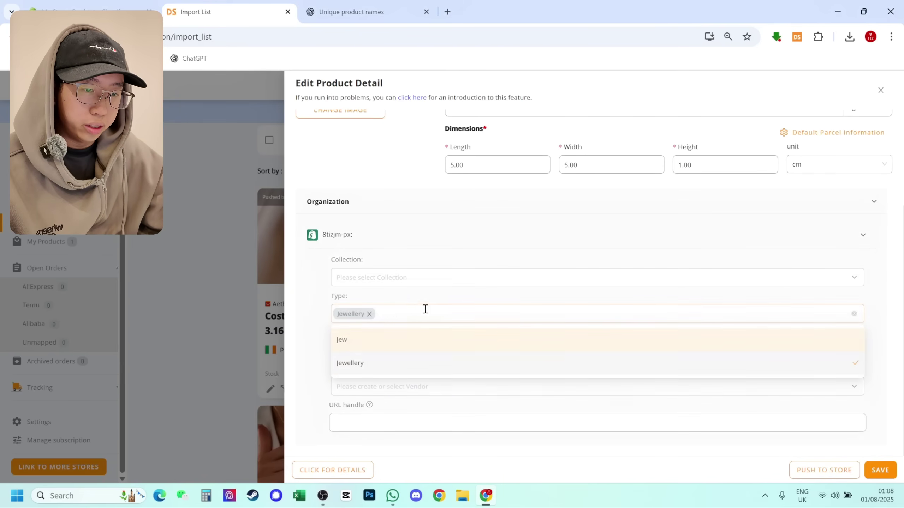
pyautogui.click(299, 316)
# Create and assign Jewellery as the ring's vendor
pyautogui.click(363, 383)
pyautogui.write('Jewellery')
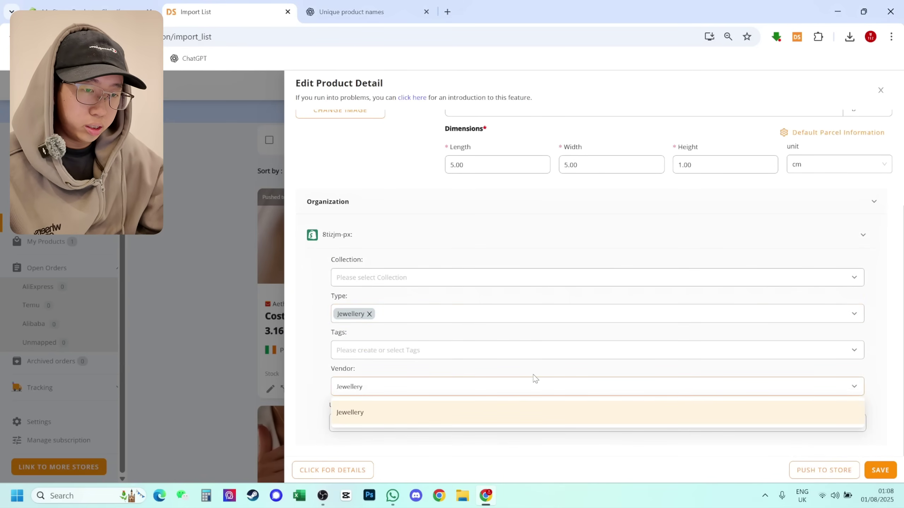
pyautogui.press('Return')
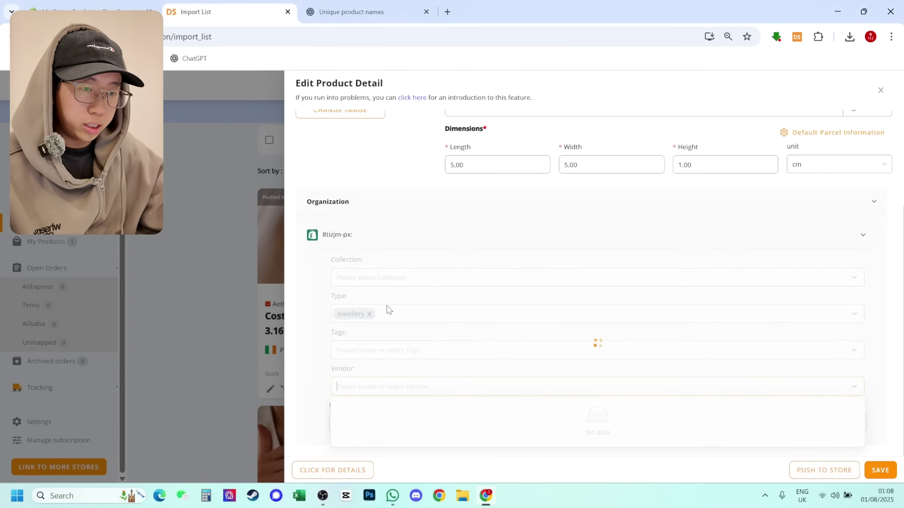
pyautogui.click(392, 279)
pyautogui.write('Ri')
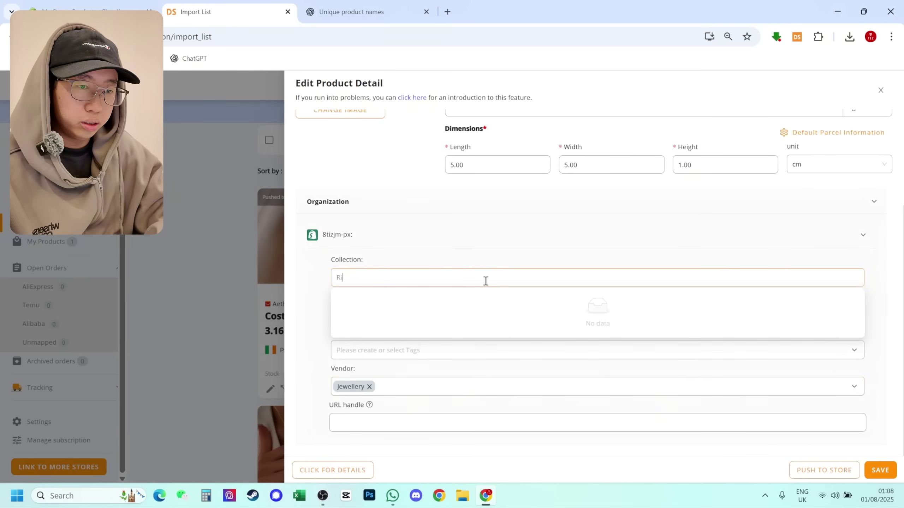
pyautogui.write('ng')
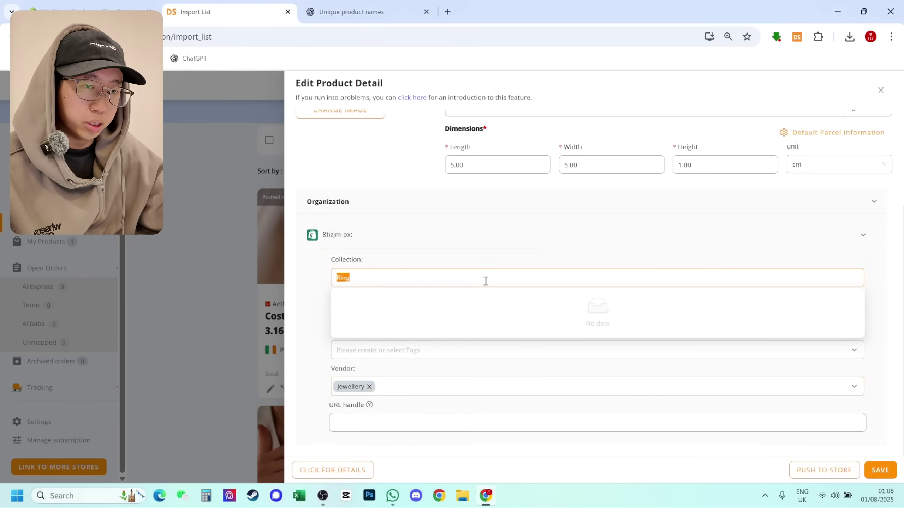
pyautogui.press('BackSpace')
# Switch to ChatGPT and copy the suggested name Stellar Bloom Ring for the hollow pentagram ring
pyautogui.scroll(5, 435, 229)
pyautogui.click(413, 267)
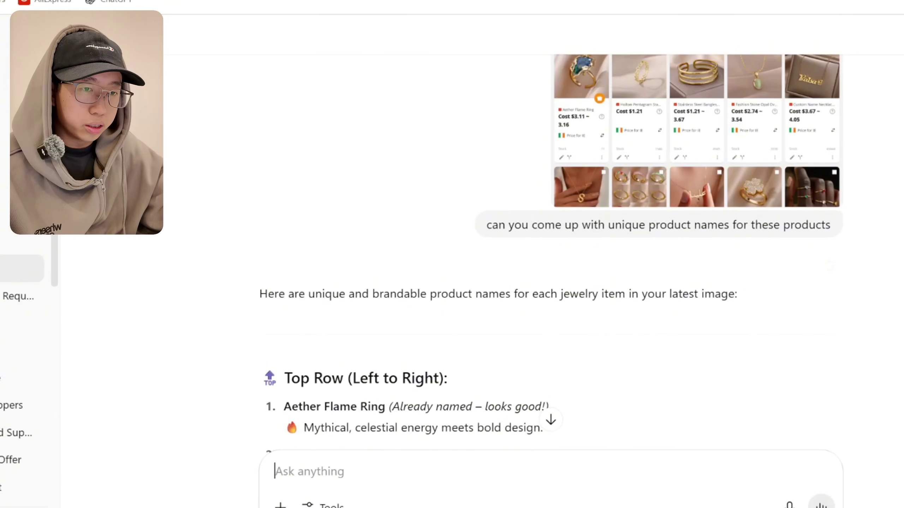
pyautogui.scroll(-5, 525, 276)
pyautogui.scroll(5, 424, 263)
pyautogui.scroll(-5, 356, 242)
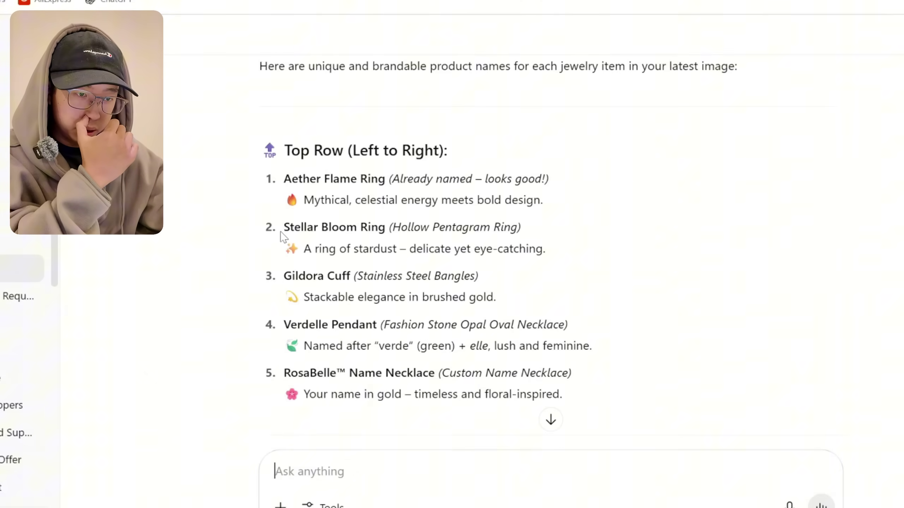
pyautogui.moveTo(281, 232); pyautogui.dragTo(386, 231)
pyautogui.hotkey('ctrl', 'c')
# Return to DSers and replace the ring's product title with Stellar Bloom Ring
pyautogui.hotkey('ctrl', 'shift', 'Tab')
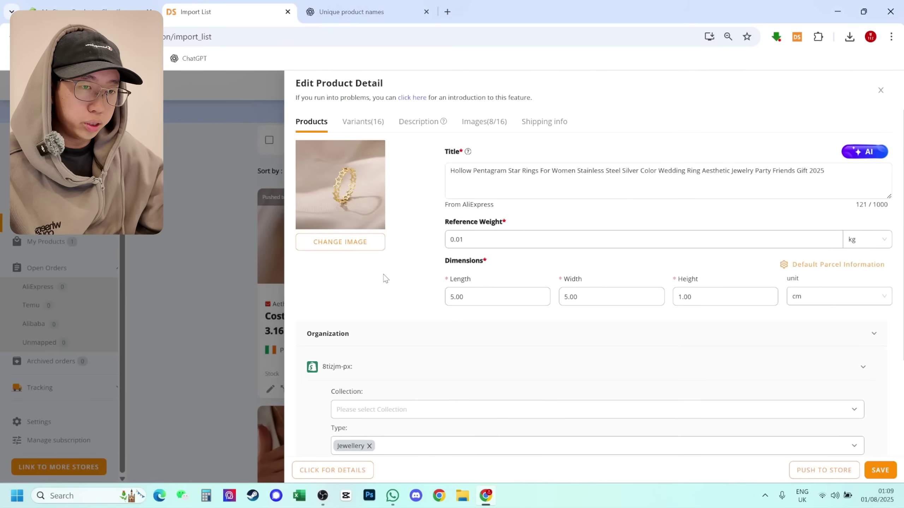
pyautogui.tripleClick(517, 174)
pyautogui.hotkey('ctrl', 'v')
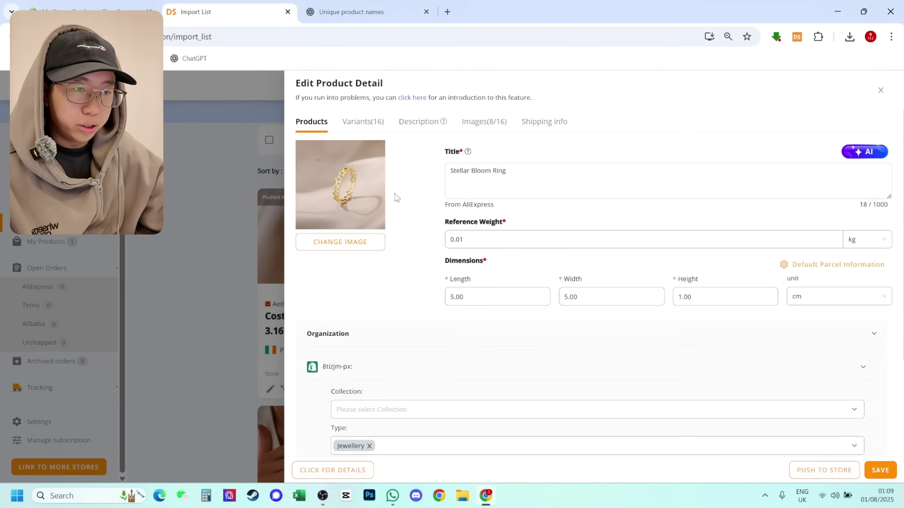
# Delete all of the ring's variants that ship from the United States
pyautogui.click(382, 125)
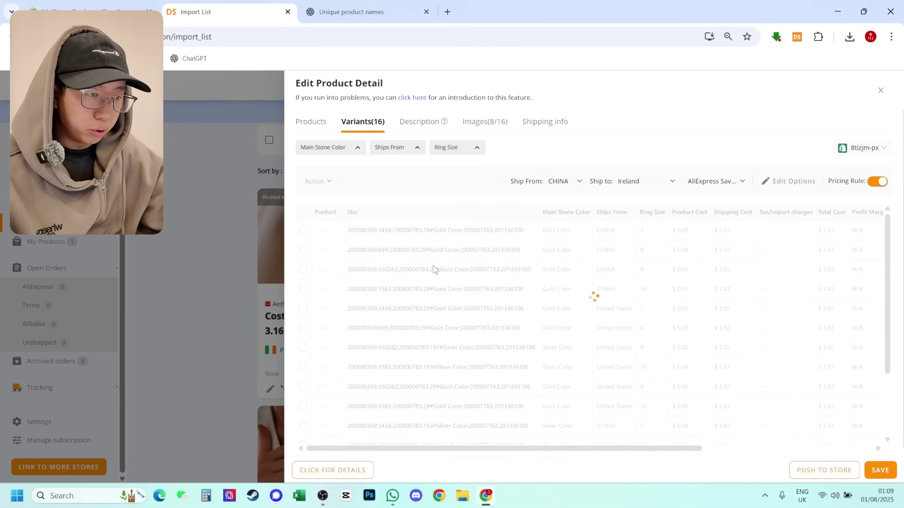
pyautogui.scroll(-2, 449, 273)
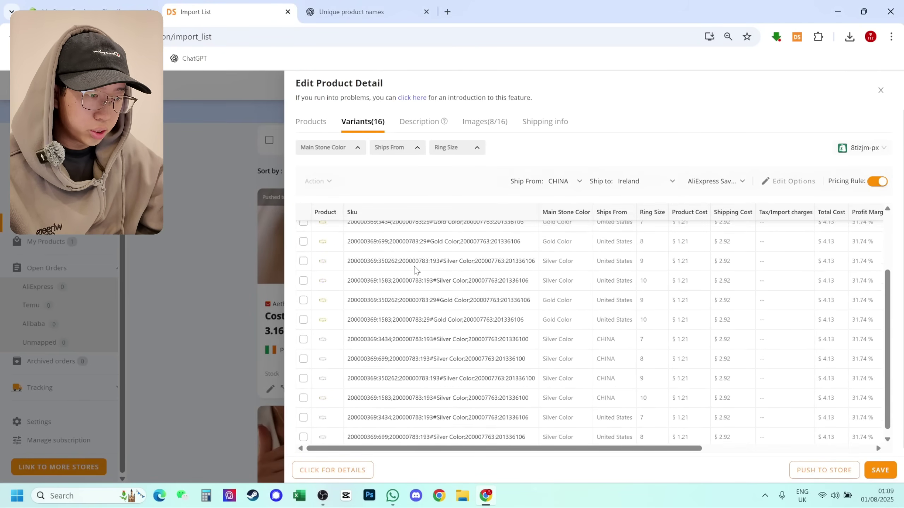
pyautogui.scroll(-3, 540, 267)
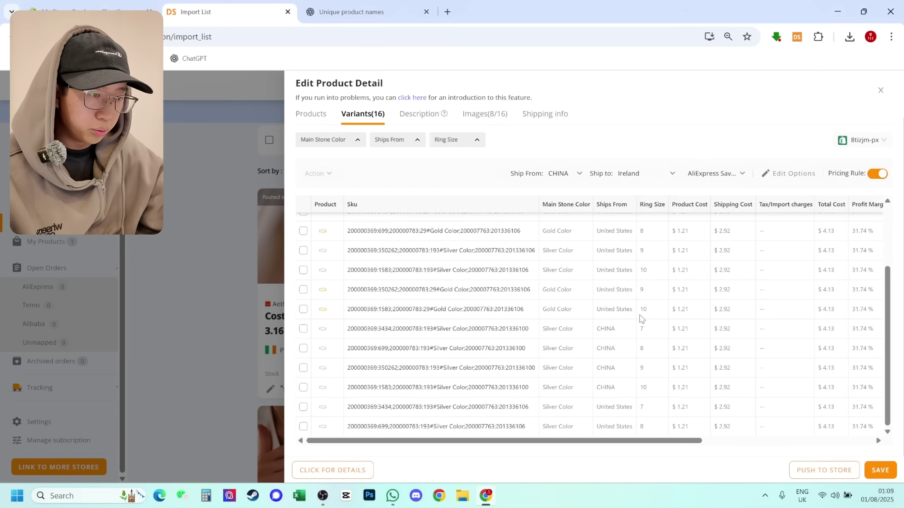
pyautogui.scroll(5, 646, 302)
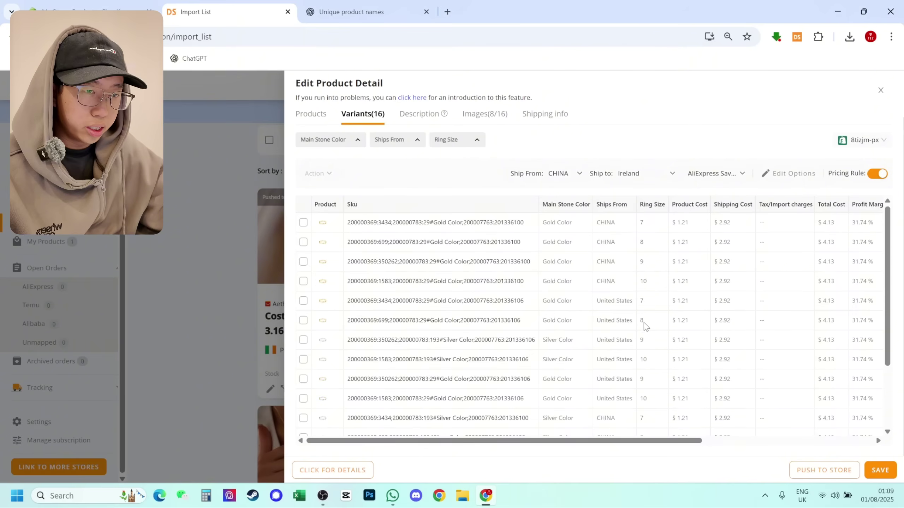
pyautogui.scroll(-3, 645, 326)
pyautogui.scroll(3, 417, 226)
pyautogui.click(379, 144)
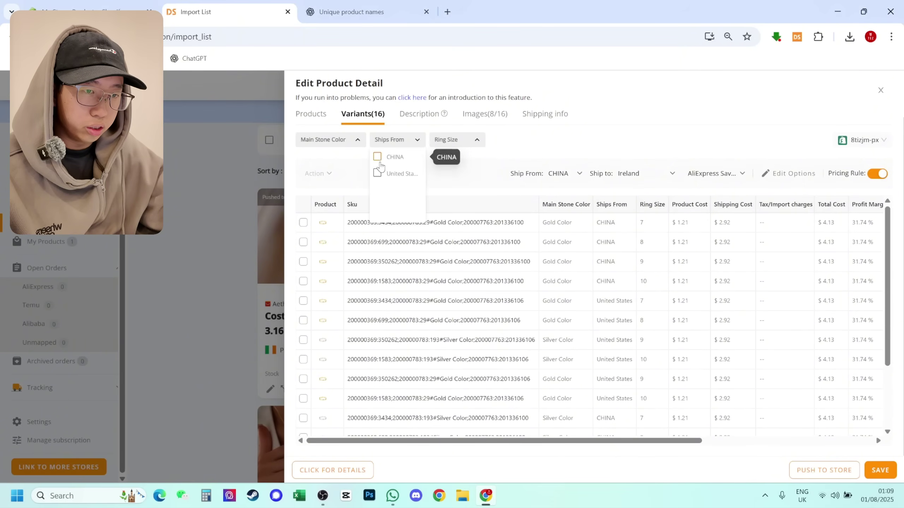
pyautogui.click(378, 174)
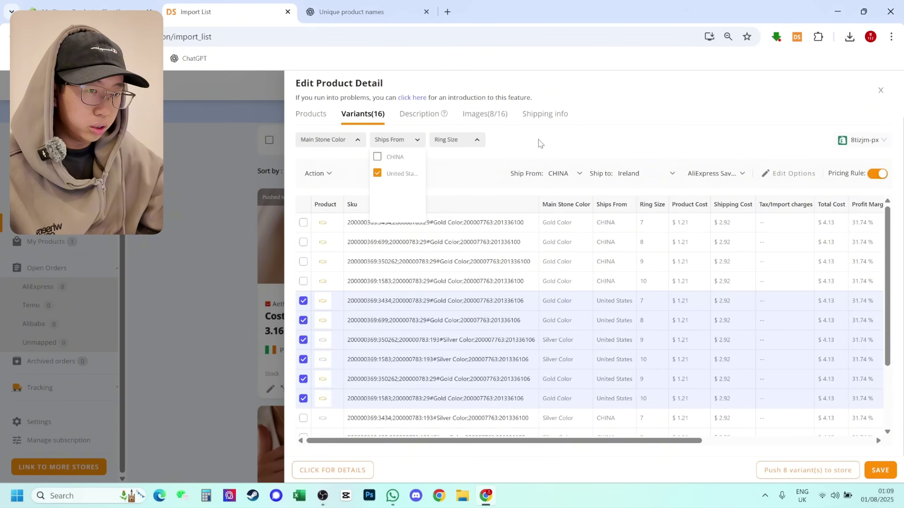
pyautogui.click(544, 148)
pyautogui.click(316, 173)
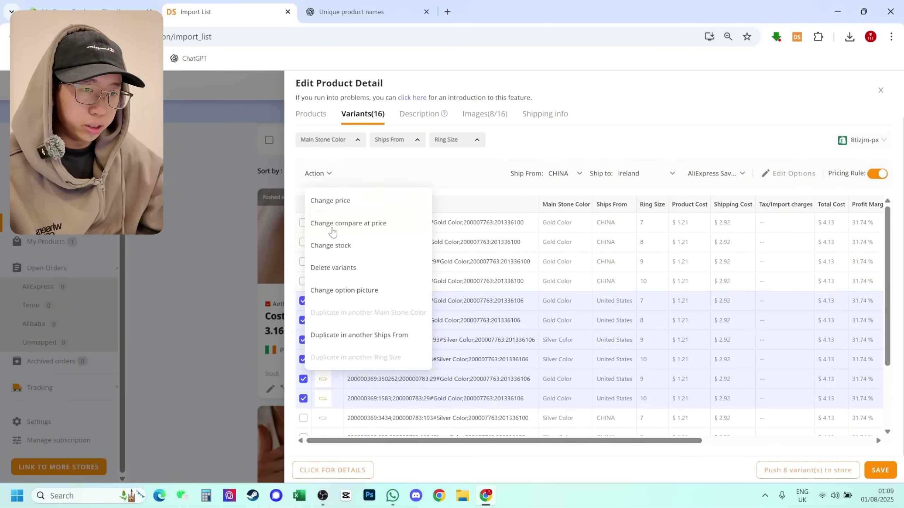
pyautogui.click(342, 268)
pyautogui.click(546, 169)
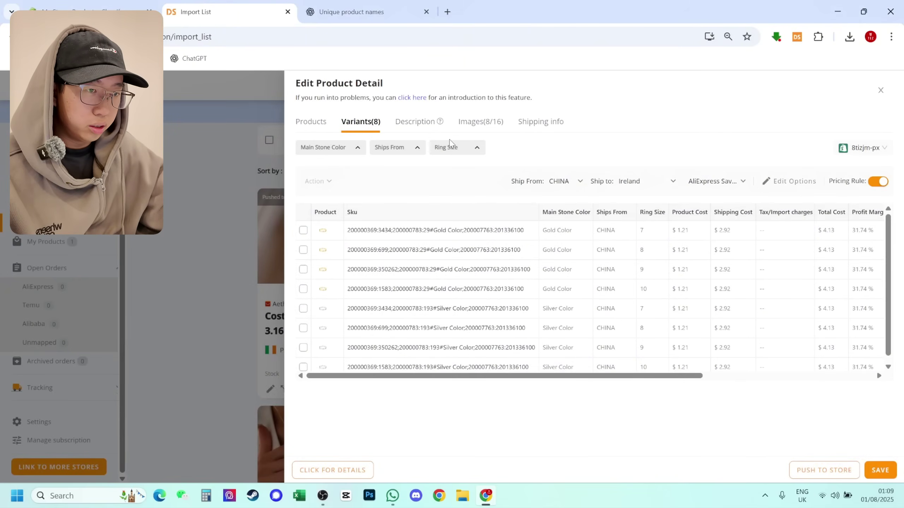
# Include the two gold variant images and the first three ring photos of the last row in the product's store media
pyautogui.click(502, 123)
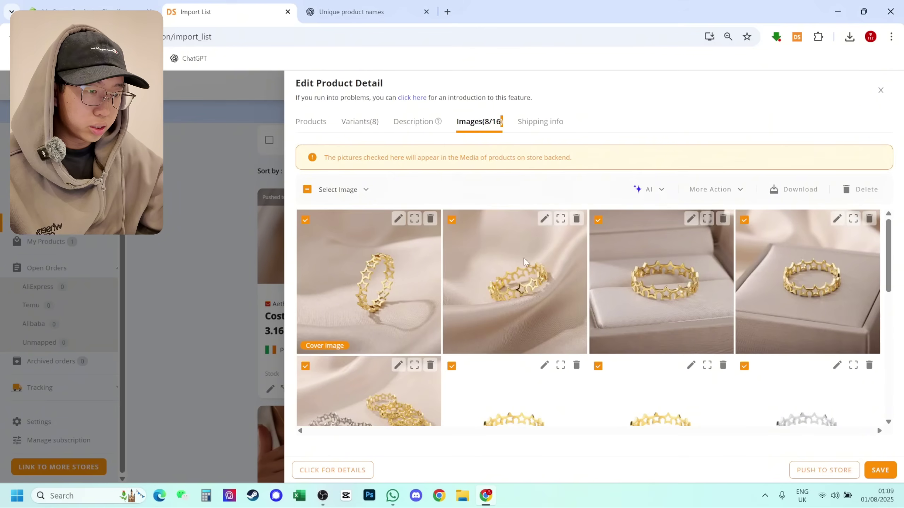
pyautogui.scroll(-7, 522, 257)
pyautogui.scroll(5, 538, 289)
pyautogui.scroll(-5, 517, 278)
pyautogui.scroll(-1, 518, 283)
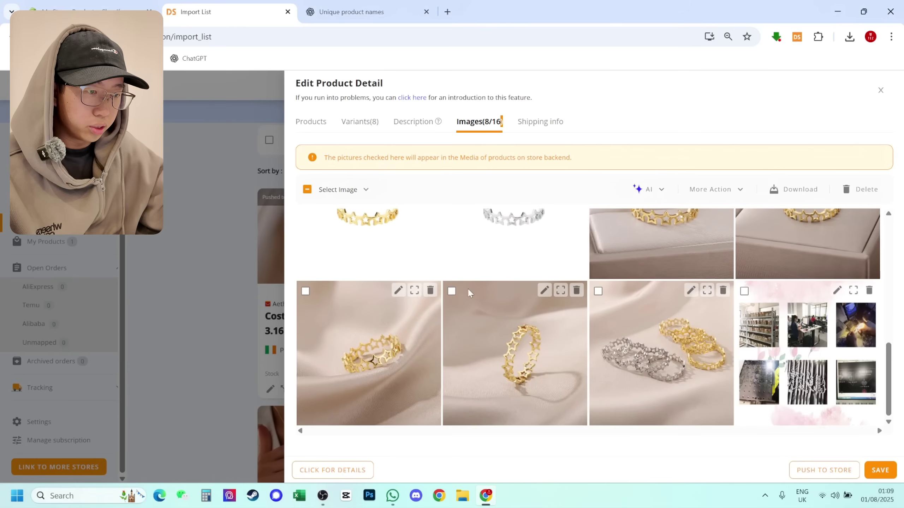
pyautogui.click(599, 292)
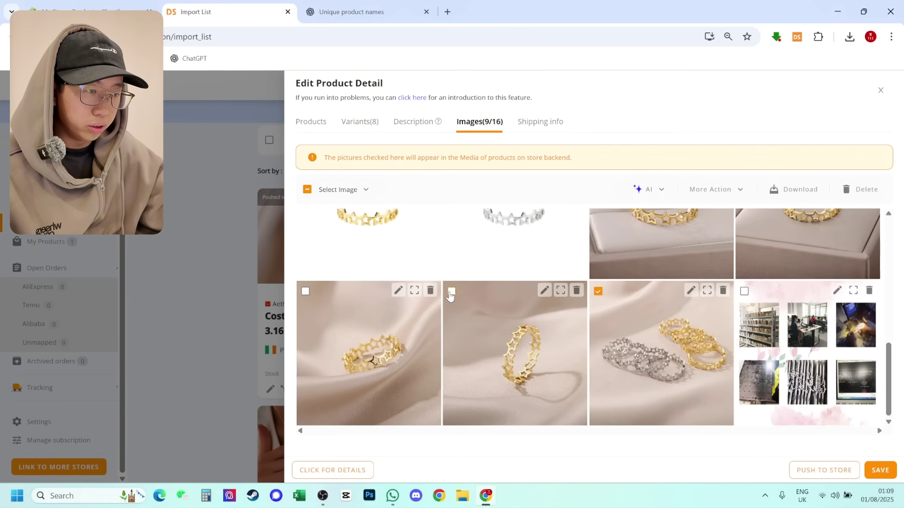
pyautogui.click(451, 292)
pyautogui.click(306, 291)
pyautogui.scroll(6, 699, 290)
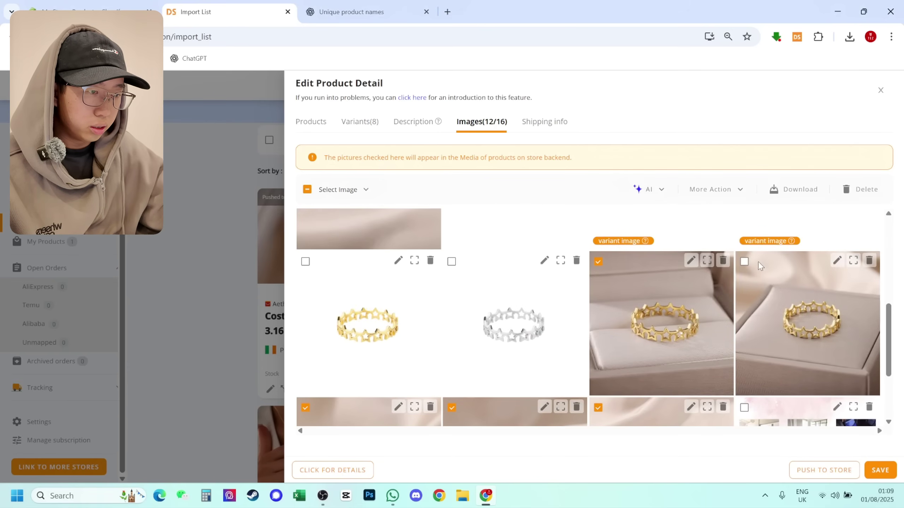
pyautogui.scroll(6, 709, 307)
pyautogui.scroll(-8, 709, 308)
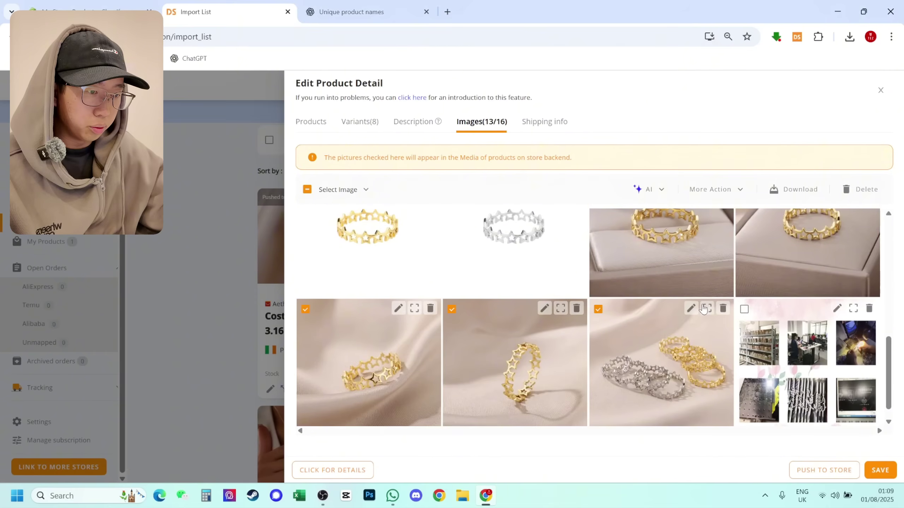
pyautogui.scroll(8, 702, 310)
pyautogui.scroll(1, 701, 309)
pyautogui.scroll(-5, 697, 313)
pyautogui.scroll(5, 693, 320)
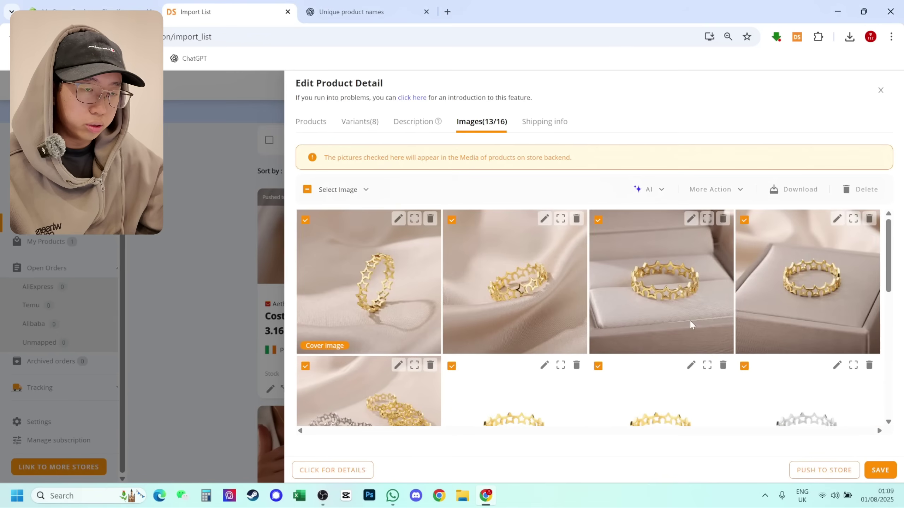
# Save the Stellar Bloom Ring's edits and push the product to the 8tizjm-px store
pyautogui.click(356, 130)
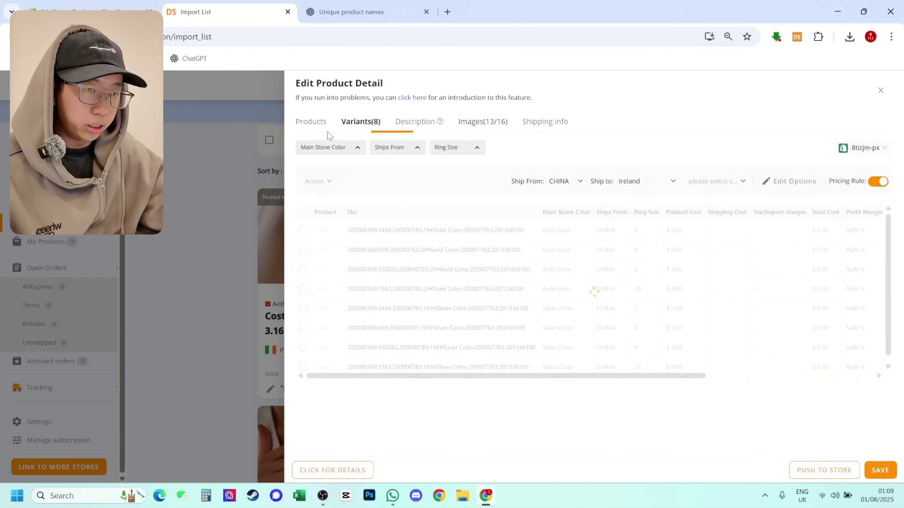
pyautogui.click(316, 125)
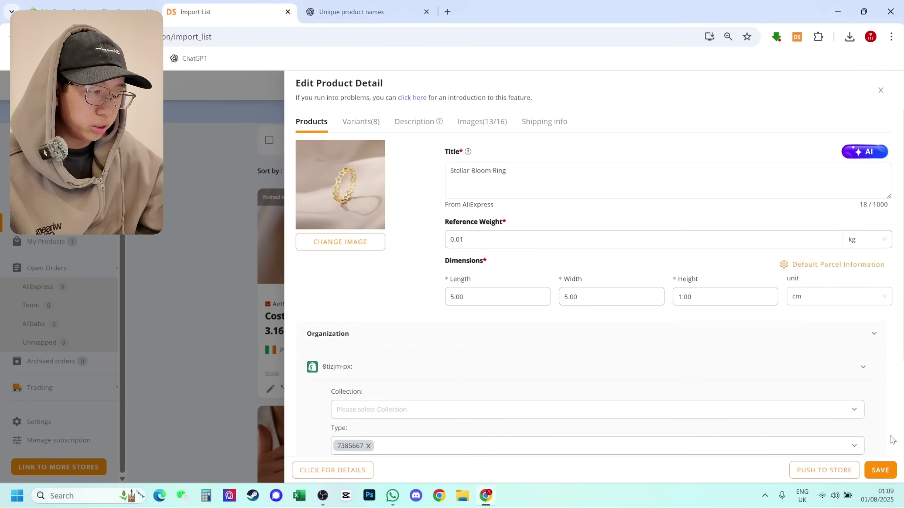
pyautogui.click(879, 470)
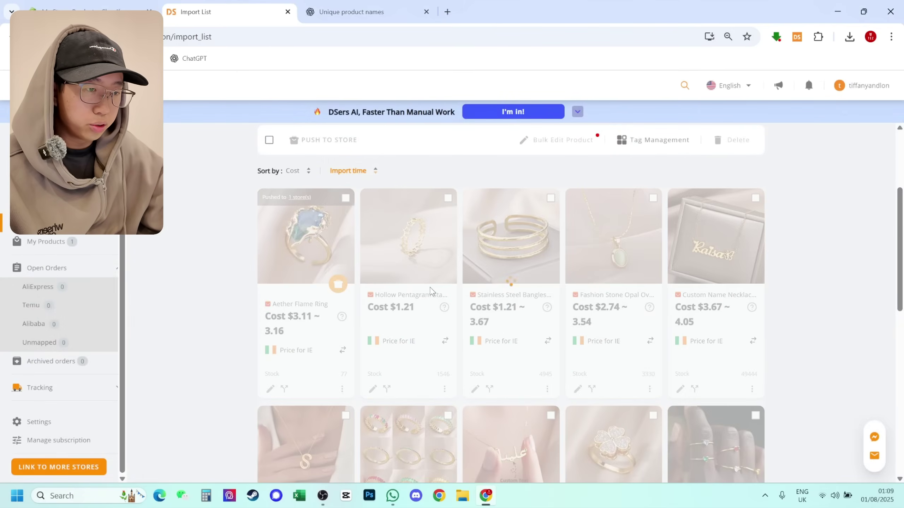
pyautogui.click(440, 284)
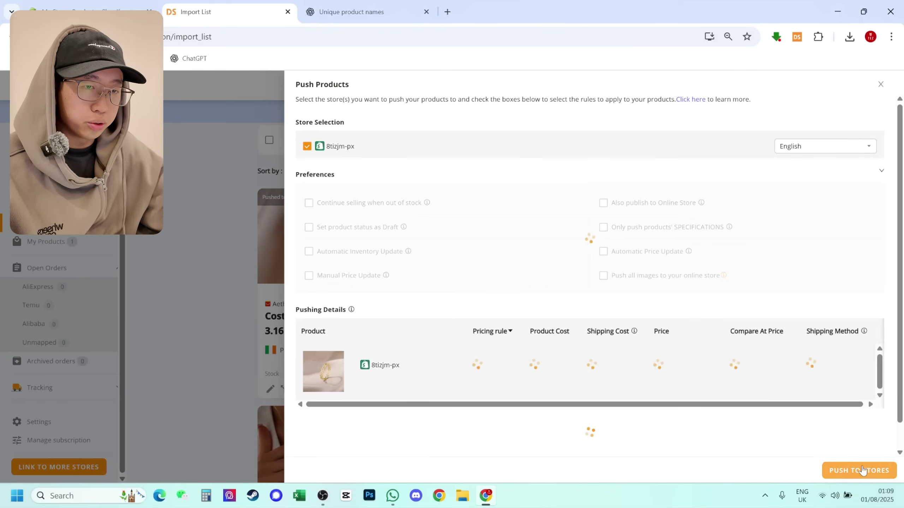
pyautogui.click(862, 470)
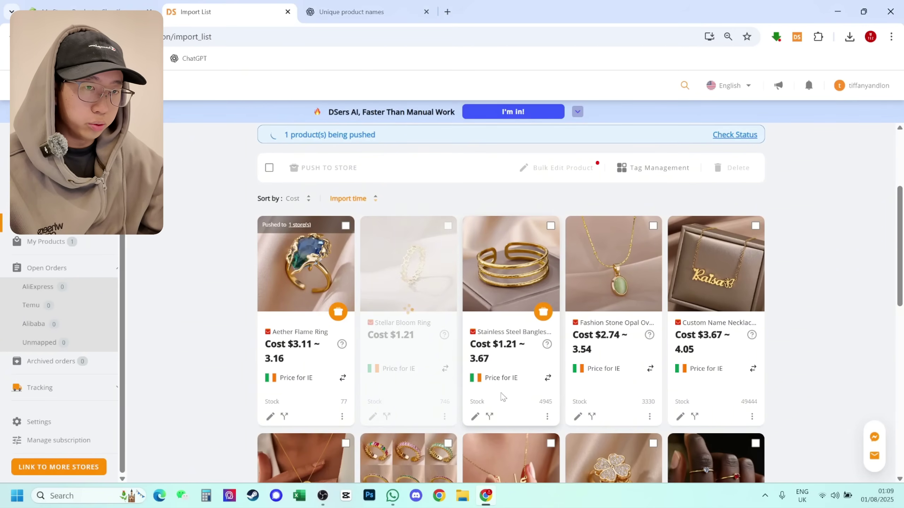
# Open the stainless steel bangles product for editing and replace its title with Gildora Cuff, copied from the ChatGPT suggestions
pyautogui.click(475, 417)
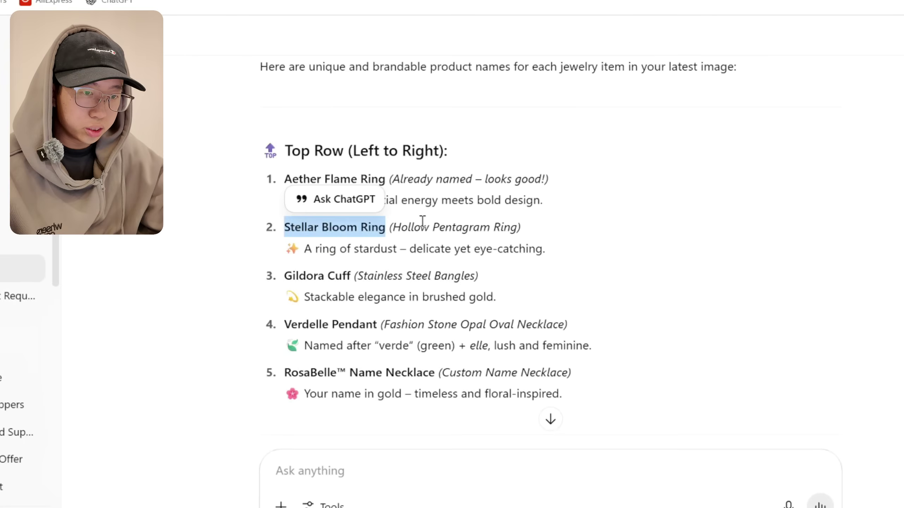
pyautogui.moveTo(287, 277); pyautogui.dragTo(351, 276)
pyautogui.hotkey('ctrl', 'c')
pyautogui.hotkey('ctrl', 'shift', 'Tab')
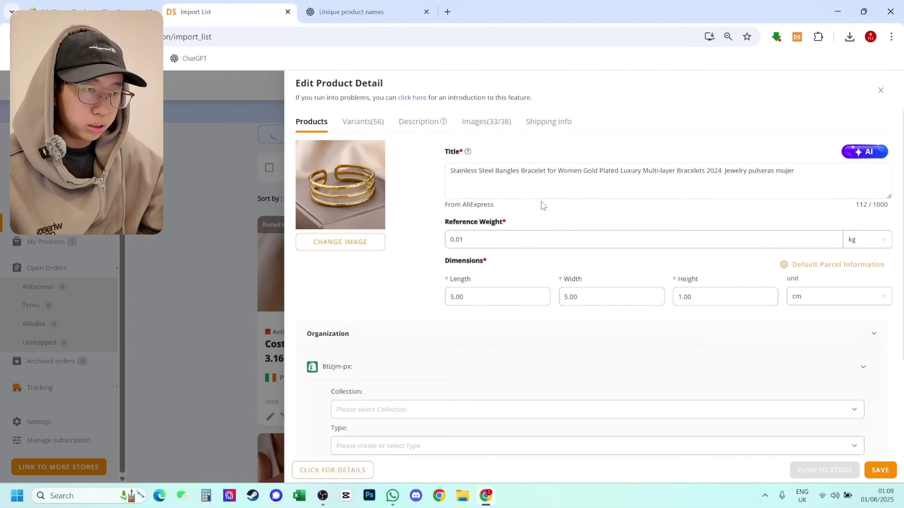
pyautogui.tripleClick(541, 170)
pyautogui.hotkey('ctrl', 'v')
# Set both the type and the vendor of the Gildora Cuff to Jewellery
pyautogui.scroll(-4, 418, 345)
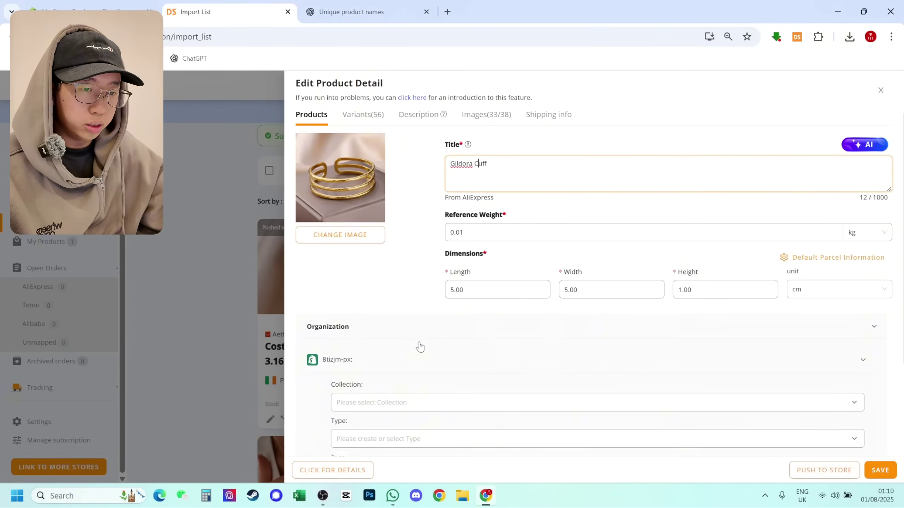
pyautogui.click(372, 314)
pyautogui.click(359, 363)
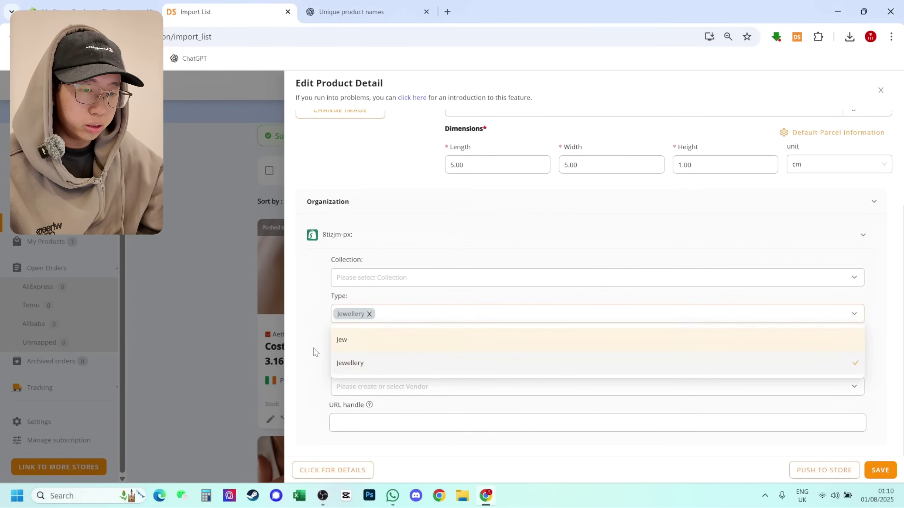
pyautogui.click(314, 348)
pyautogui.click(361, 350)
pyautogui.click(347, 384)
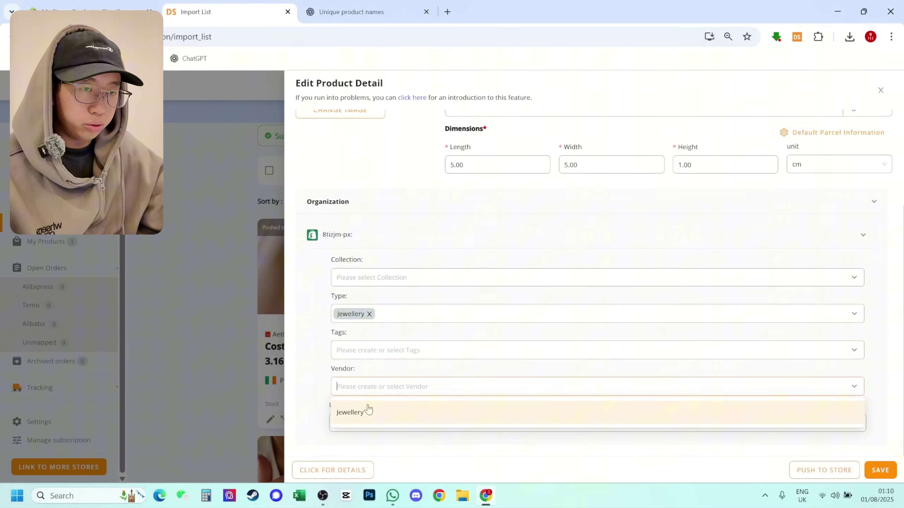
pyautogui.click(367, 410)
pyautogui.scroll(5, 390, 273)
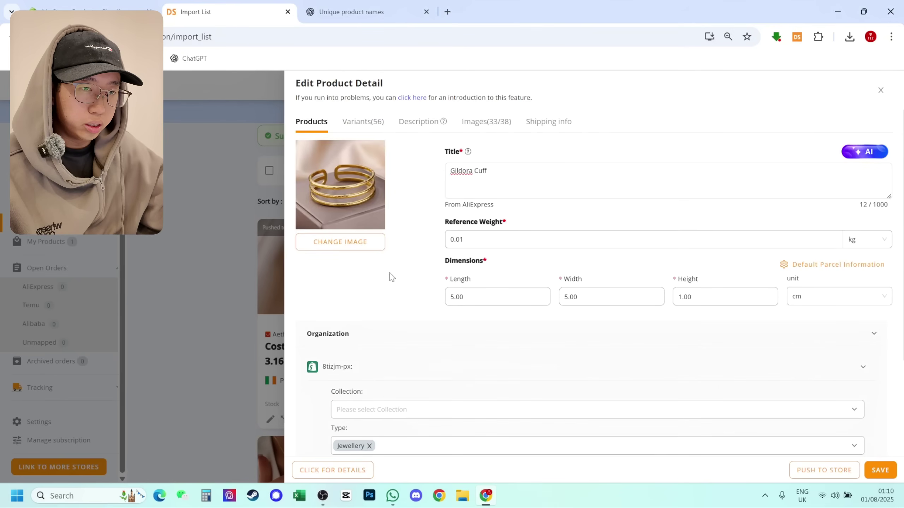
# Look through the cuff's images, and view the three-band gold bracelet option on the product's AliExpress listing
pyautogui.click(471, 125)
pyautogui.scroll(-4, 458, 257)
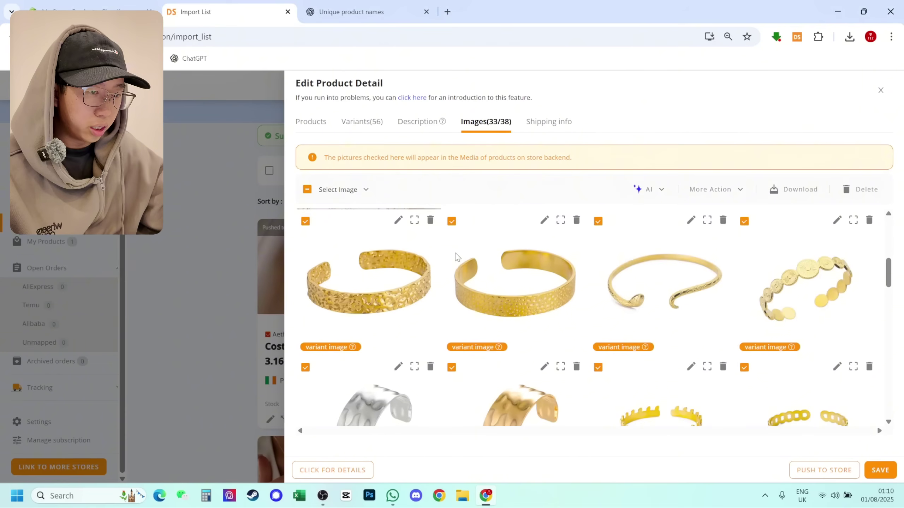
pyautogui.scroll(-12, 457, 257)
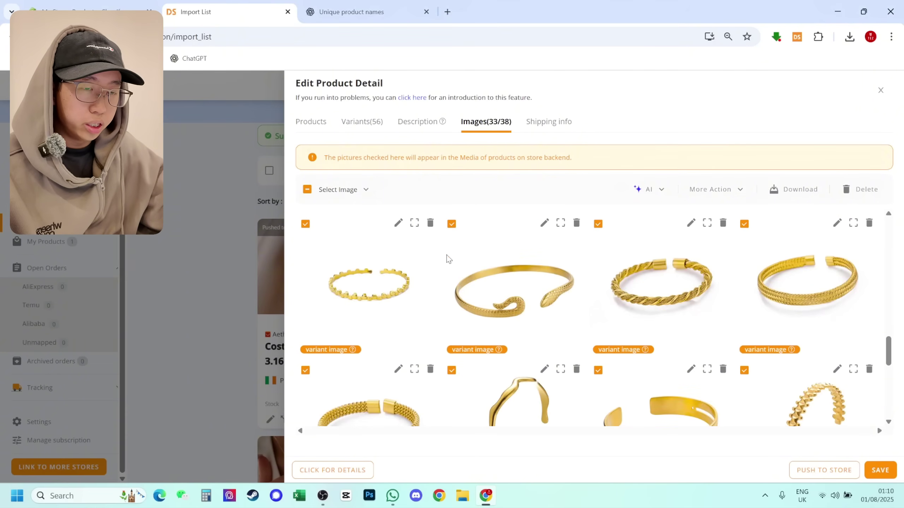
pyautogui.scroll(15, 447, 259)
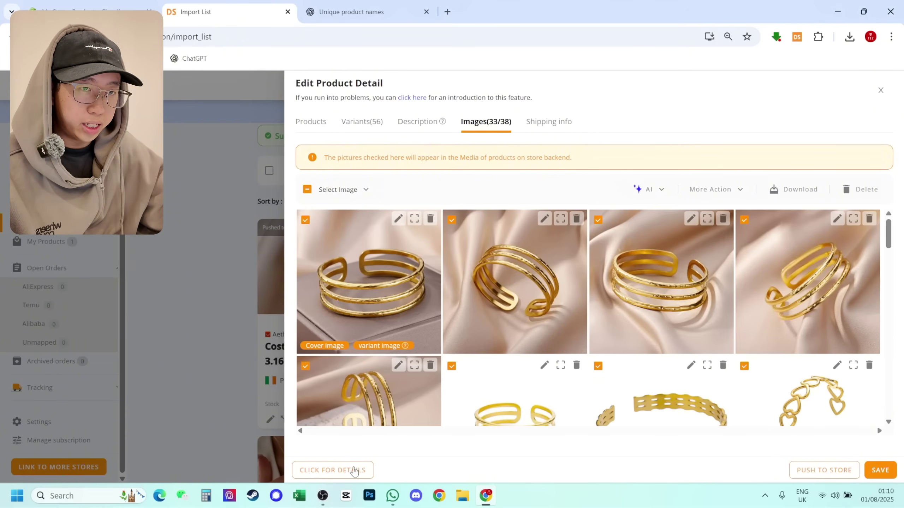
pyautogui.click(354, 471)
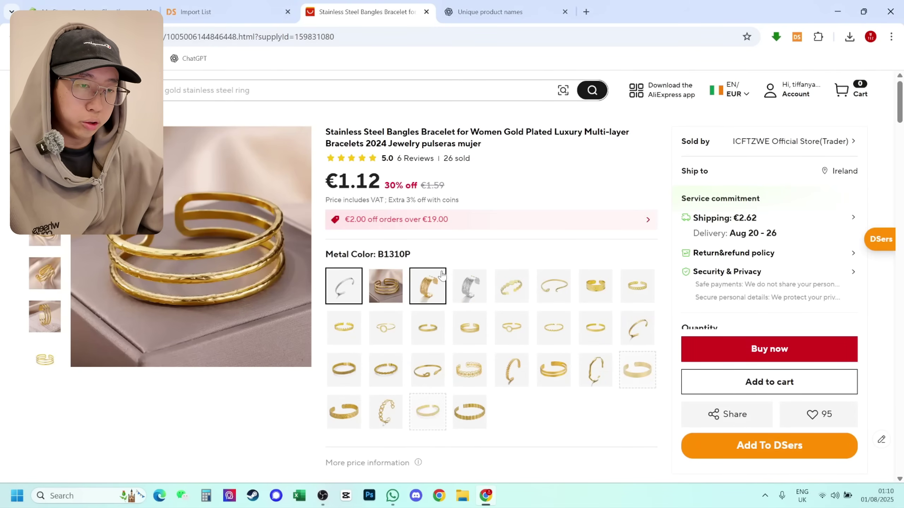
pyautogui.click(387, 294)
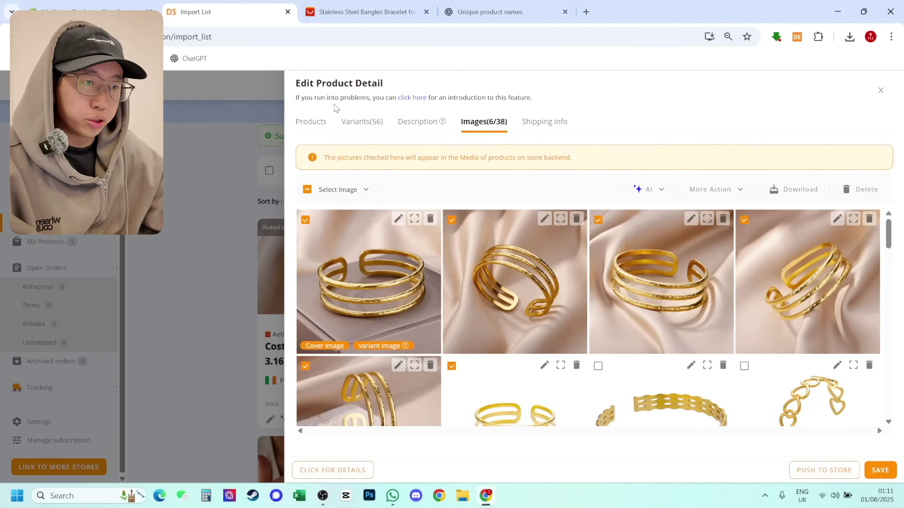
# In DSers, check which of the cuff's images are selected for the store media
pyautogui.scroll(-2, 580, 244)
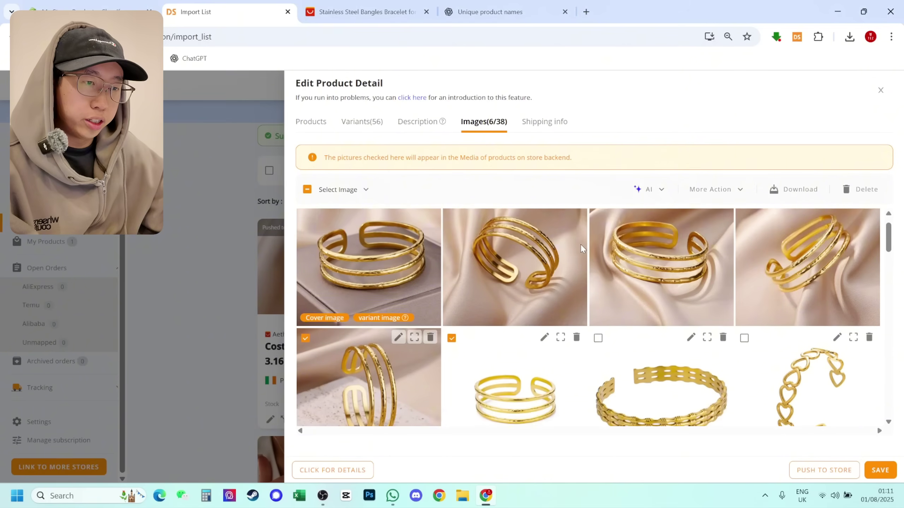
pyautogui.scroll(-10, 518, 242)
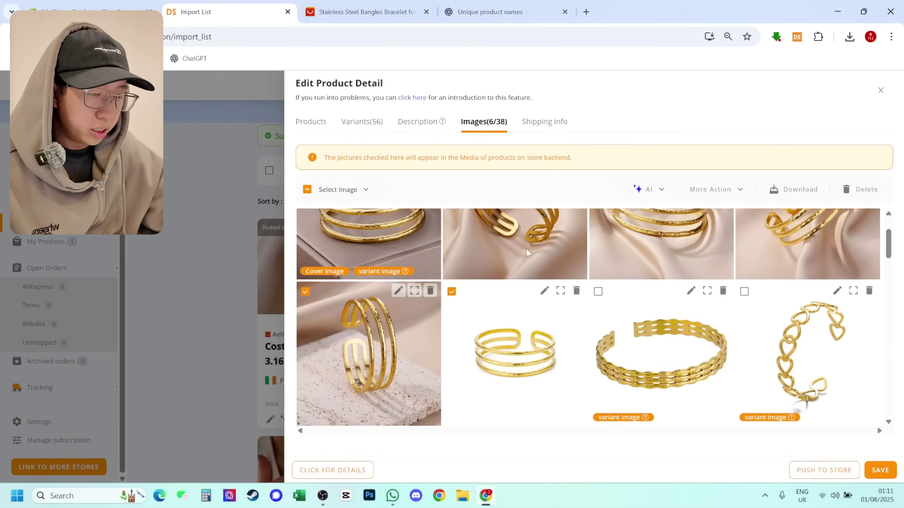
pyautogui.scroll(-10, 511, 267)
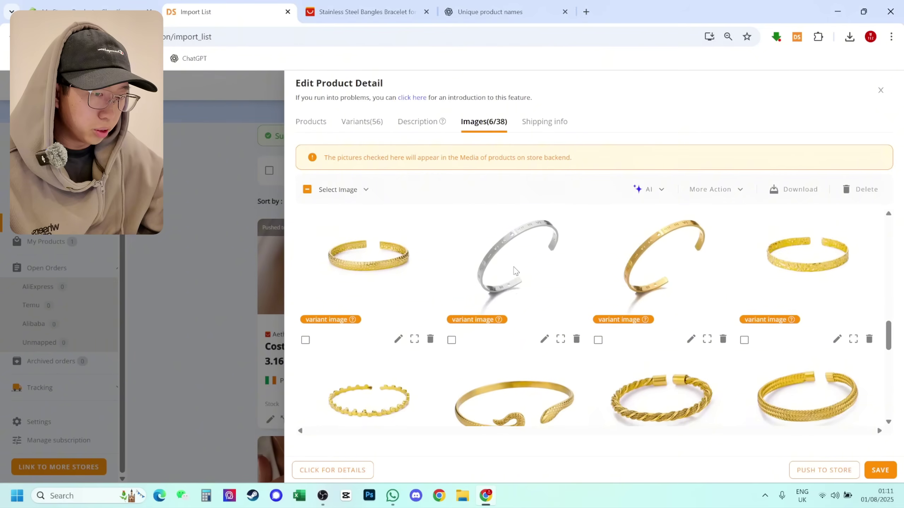
pyautogui.scroll(20, 517, 272)
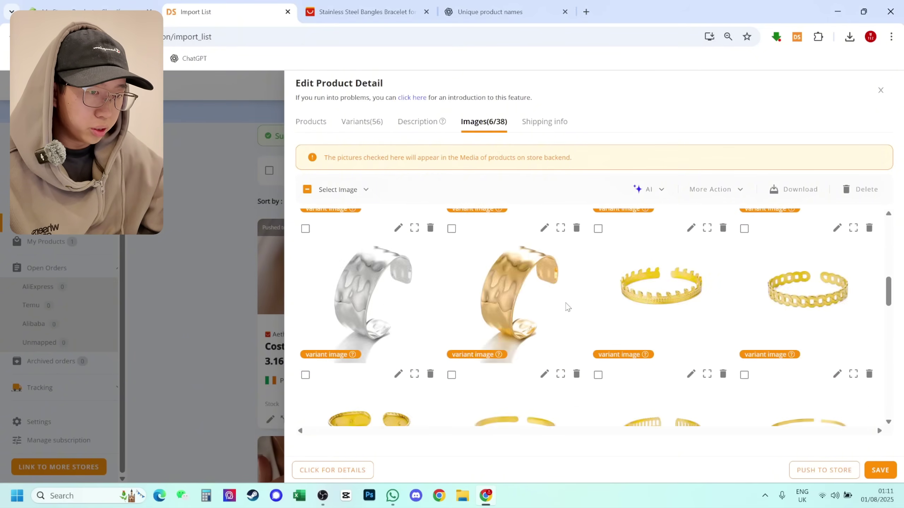
# Delete most of the cuff's other metal color variants, including B1386G, B1385G, B1372G, B1370G and B1368G, keeping B1261G
pyautogui.click(357, 123)
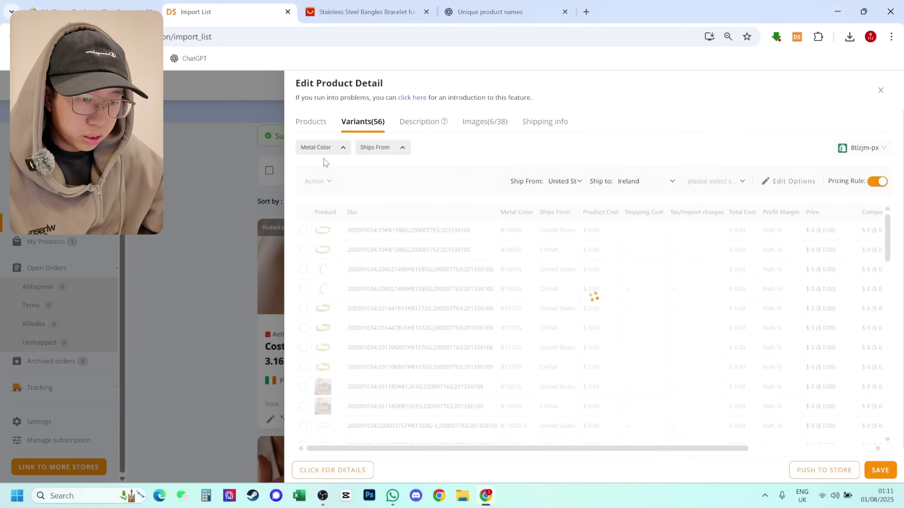
pyautogui.scroll(-1, 323, 307)
pyautogui.moveTo(323, 375)
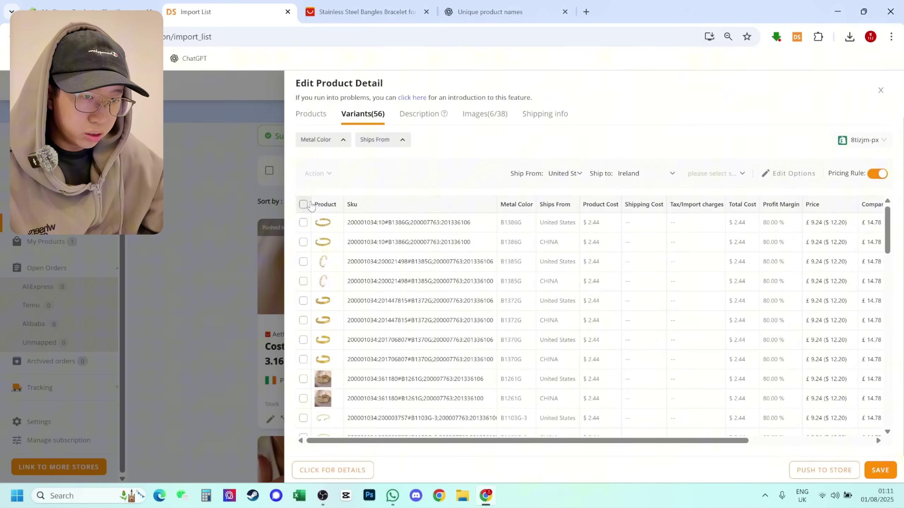
pyautogui.click(329, 140)
pyautogui.click(304, 159)
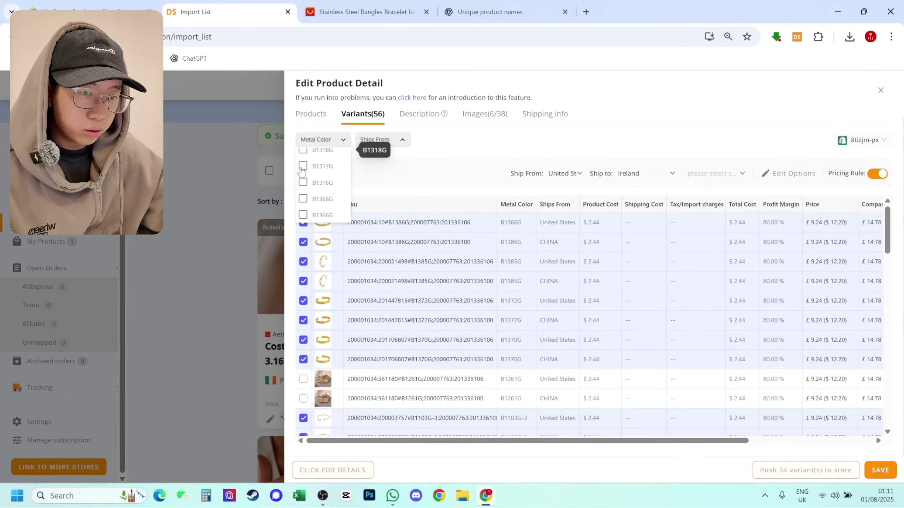
pyautogui.click(303, 154)
pyautogui.click(303, 171)
pyautogui.click(303, 187)
pyautogui.click(303, 204)
pyautogui.click(303, 202)
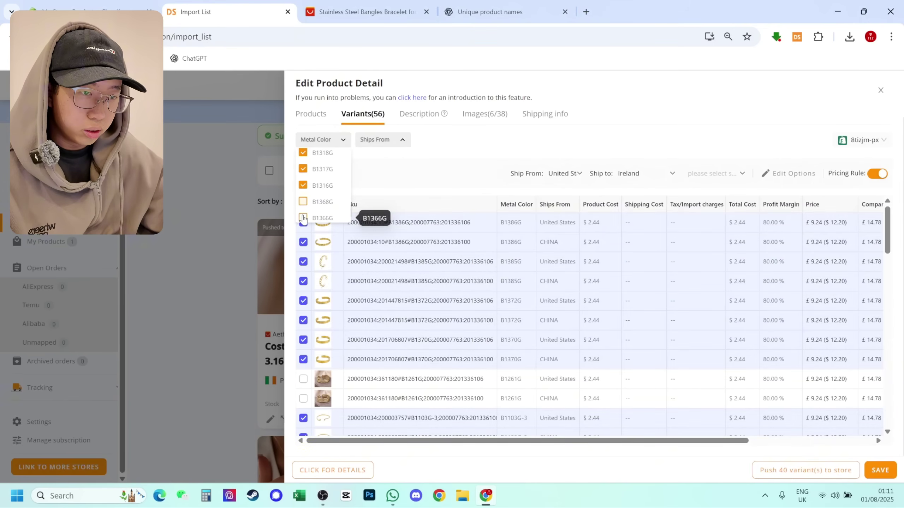
pyautogui.click(304, 203)
pyautogui.click(472, 145)
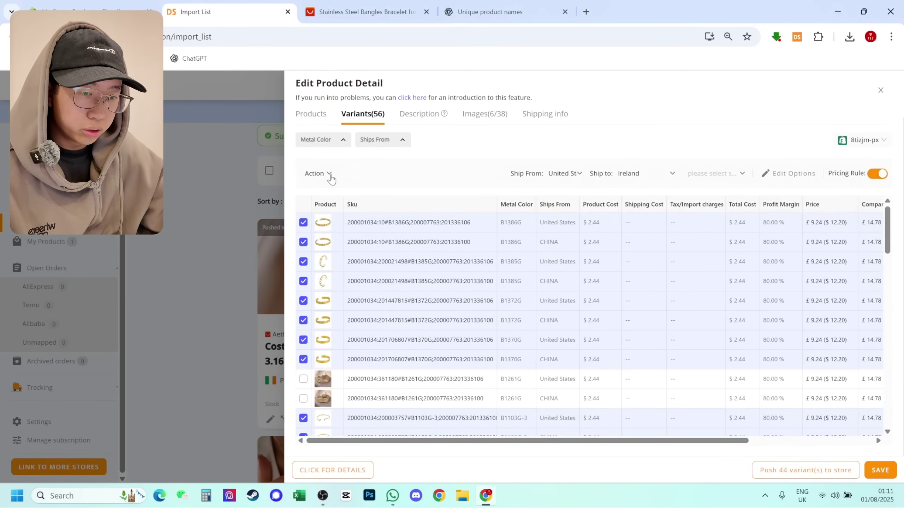
pyautogui.click(329, 176)
pyautogui.click(351, 268)
pyautogui.click(547, 170)
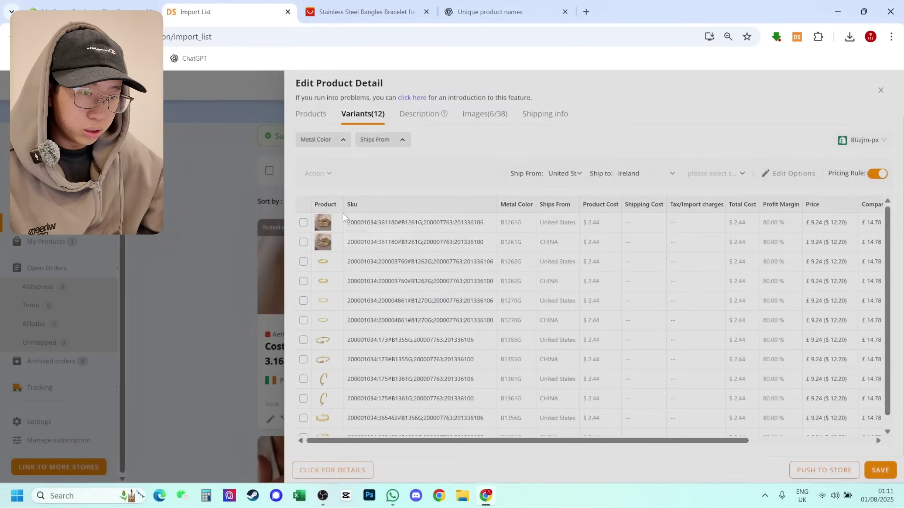
# Delete all remaining variants except the two B1261G ones
pyautogui.click(303, 204)
pyautogui.click(303, 222)
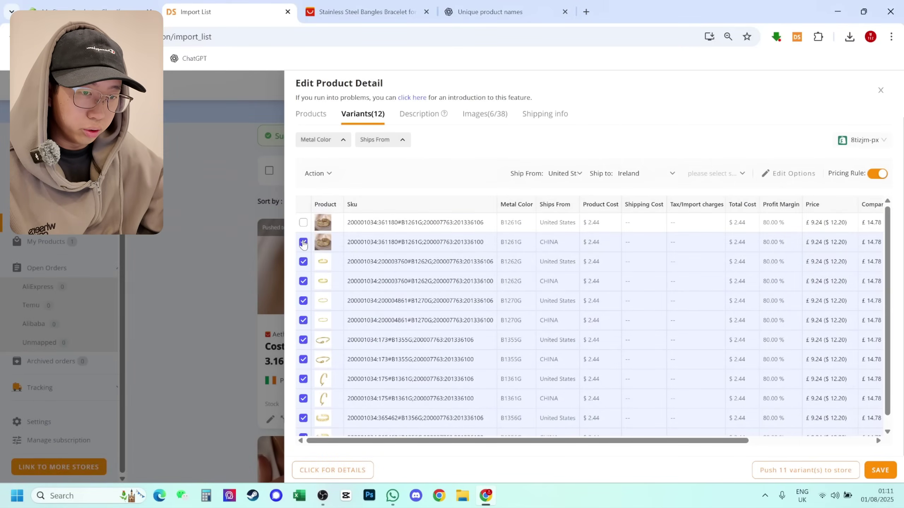
pyautogui.click(303, 242)
pyautogui.click(329, 178)
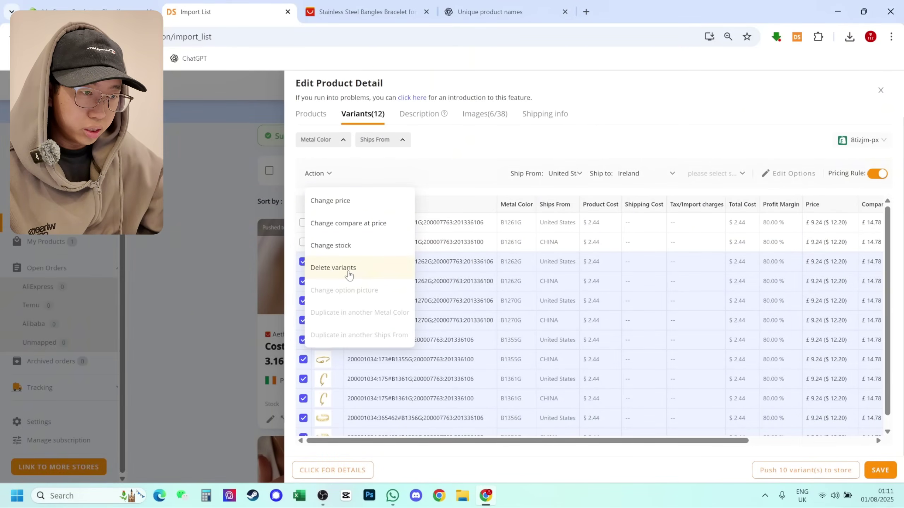
pyautogui.click(349, 269)
pyautogui.click(546, 170)
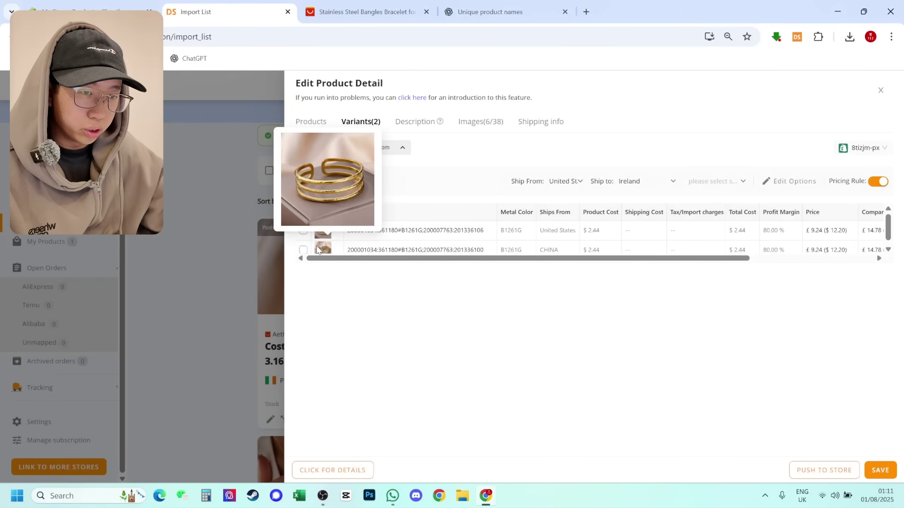
# Delete the B1261G variant that ships from the United States
pyautogui.click(303, 230)
pyautogui.click(322, 182)
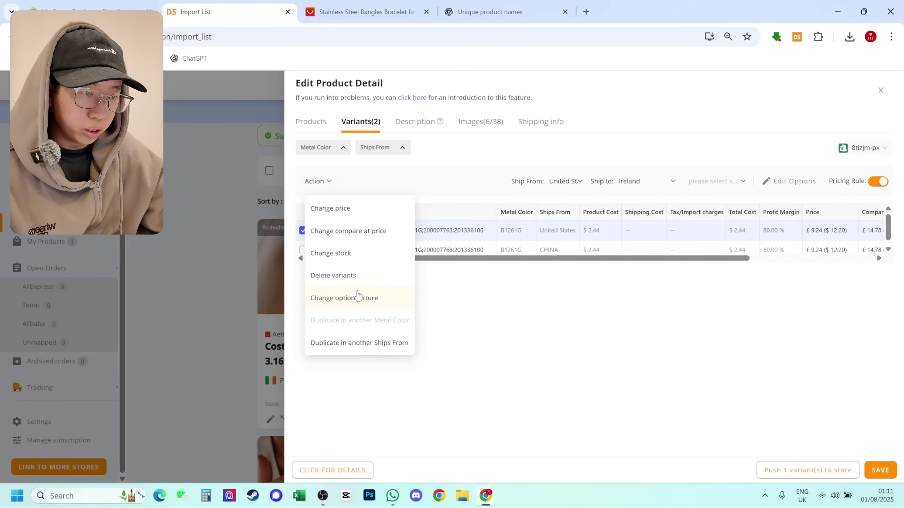
pyautogui.click(349, 278)
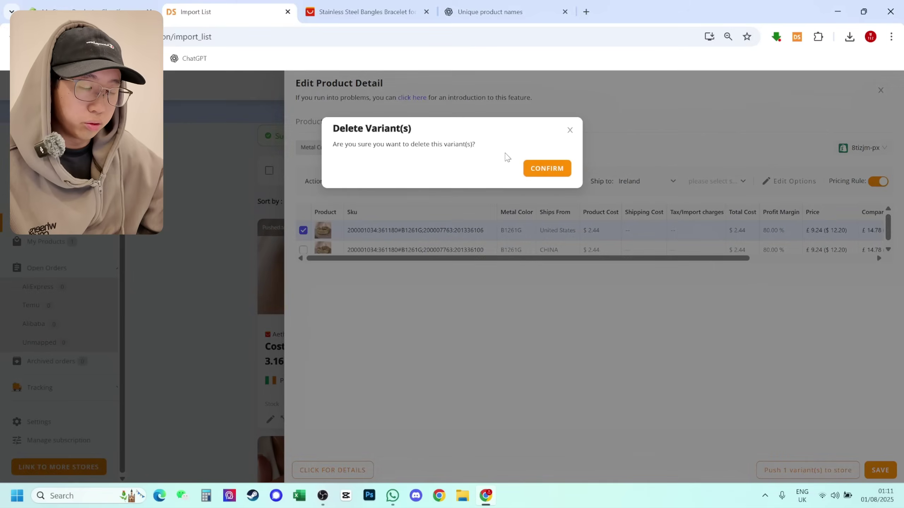
pyautogui.click(531, 170)
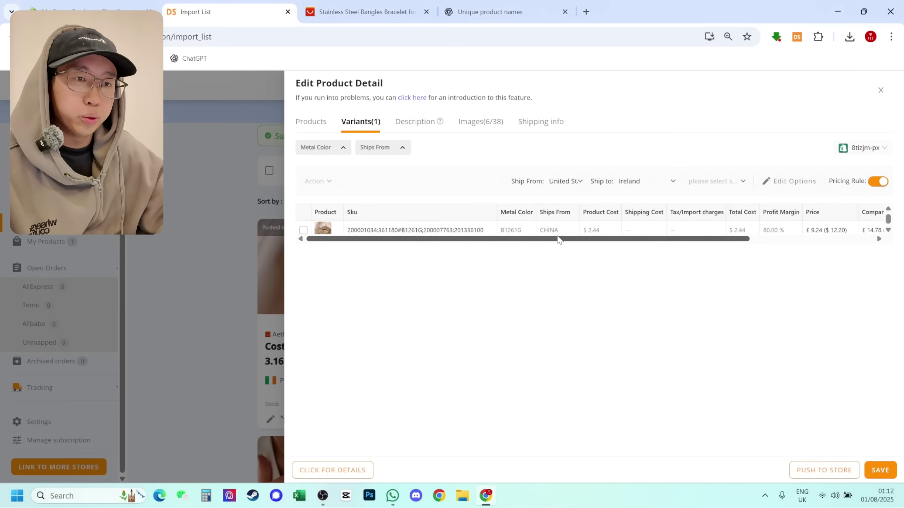
# Save the Gildora Cuff's edits, push it to the 8tizjm-px store and return to the import list
pyautogui.click(310, 122)
pyautogui.click(880, 470)
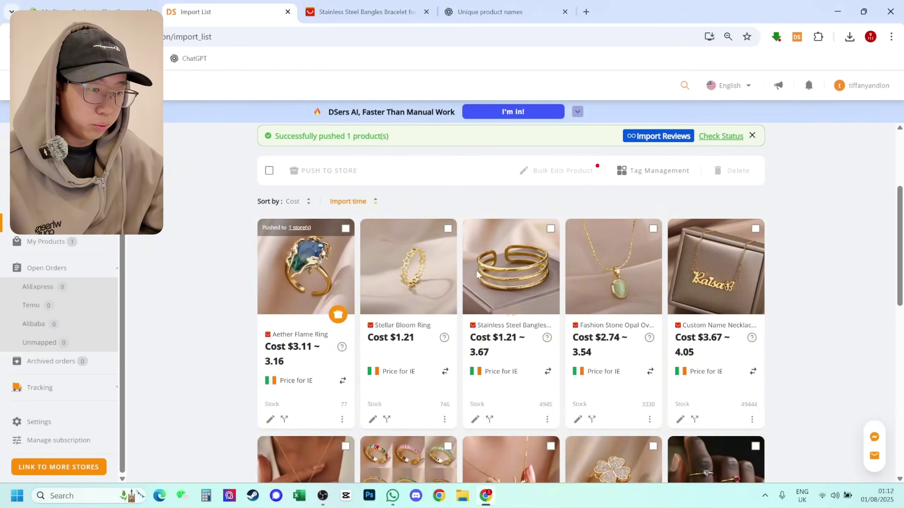
pyautogui.click(544, 315)
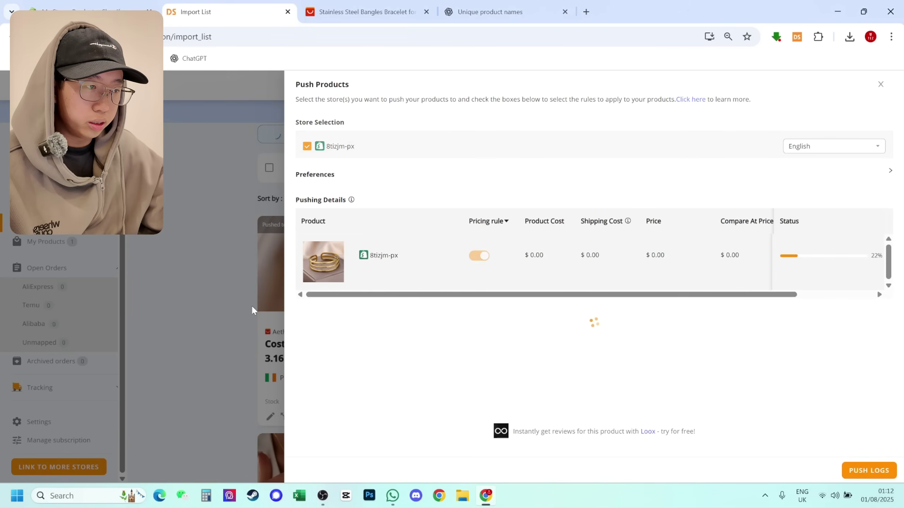
pyautogui.click(251, 305)
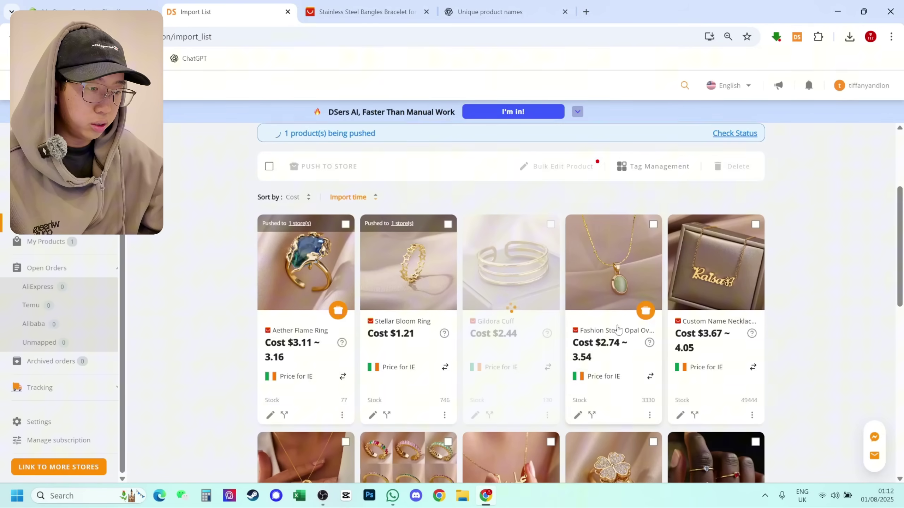
# Open the Fashion Stone Opal Oval Necklace for editing in the import list and close the AliExpress bangle page
pyautogui.scroll(-2, 618, 330)
pyautogui.click(580, 359)
pyautogui.click(340, 13)
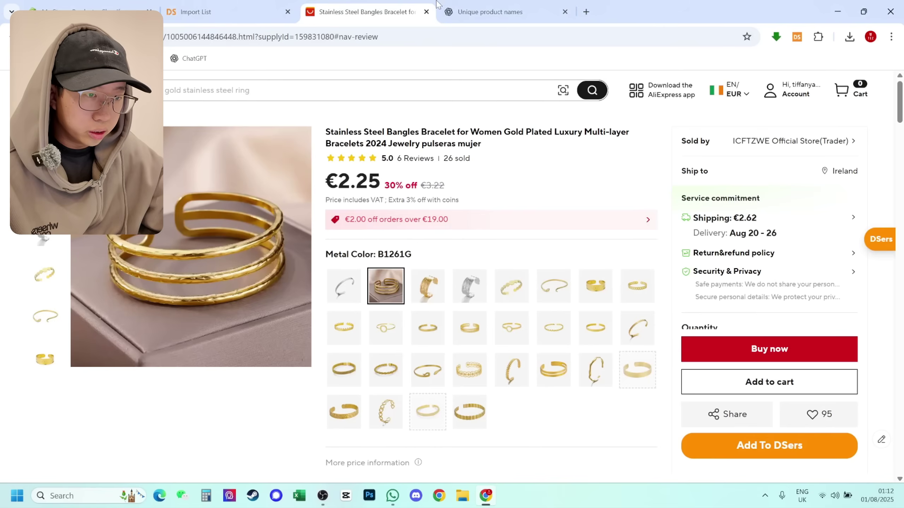
pyautogui.click(427, 12)
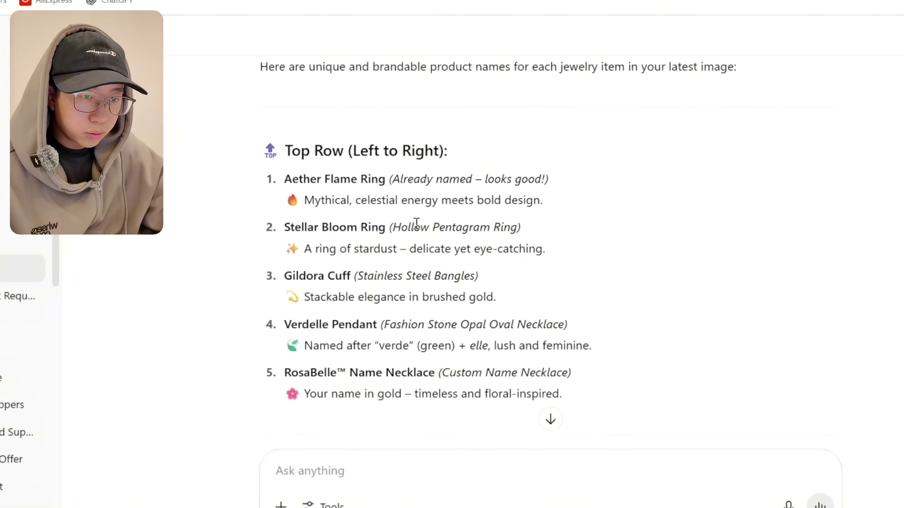
# Copy the name "Verdelle Pendant" from ChatGPT's list of unique product names and return to DSers
pyautogui.scroll(-2, 415, 226)
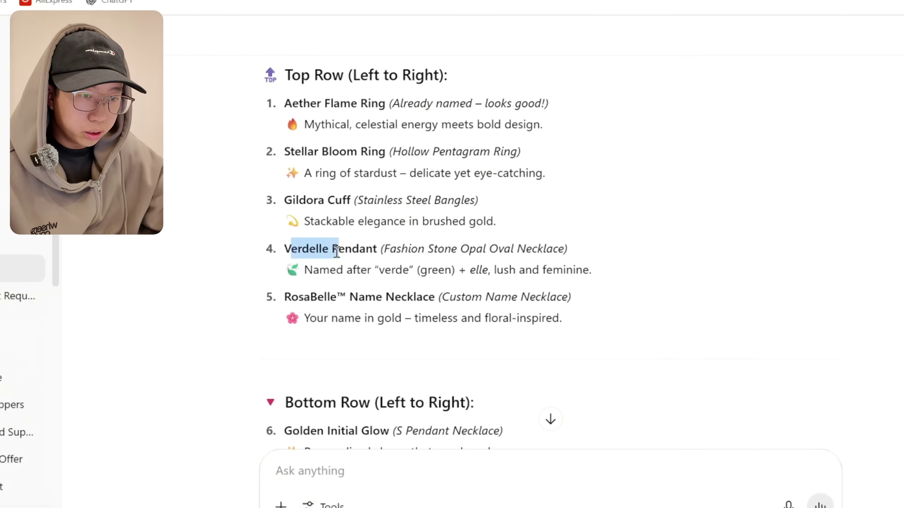
pyautogui.moveTo(336, 251); pyautogui.dragTo(377, 251)
pyautogui.hotkey('ctrl', 'c')
pyautogui.hotkey('ctrl', 'shift', 'Tab')
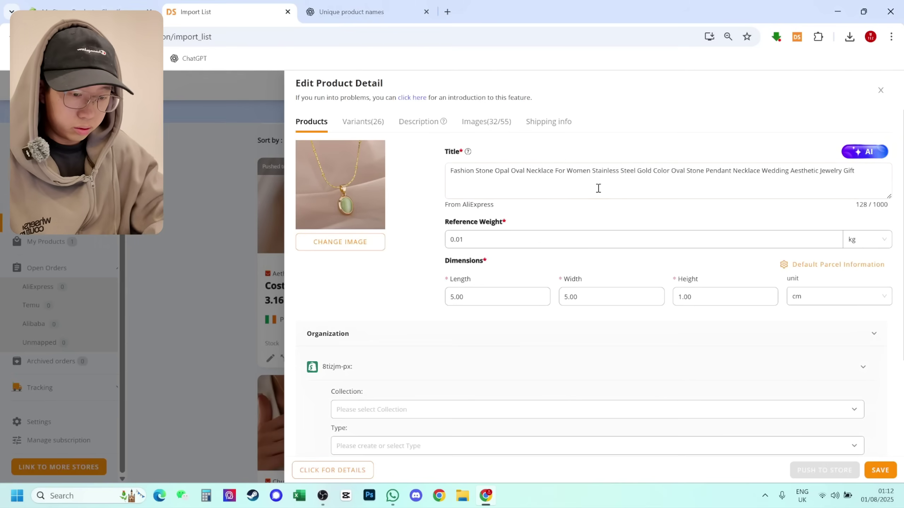
# Replace the opal oval necklace's title with "Verdelle Pendant Oval Neck"
pyautogui.click(588, 180)
pyautogui.hotkey('ctrl', 'a')
pyautogui.hotkey('ctrl', 'v')
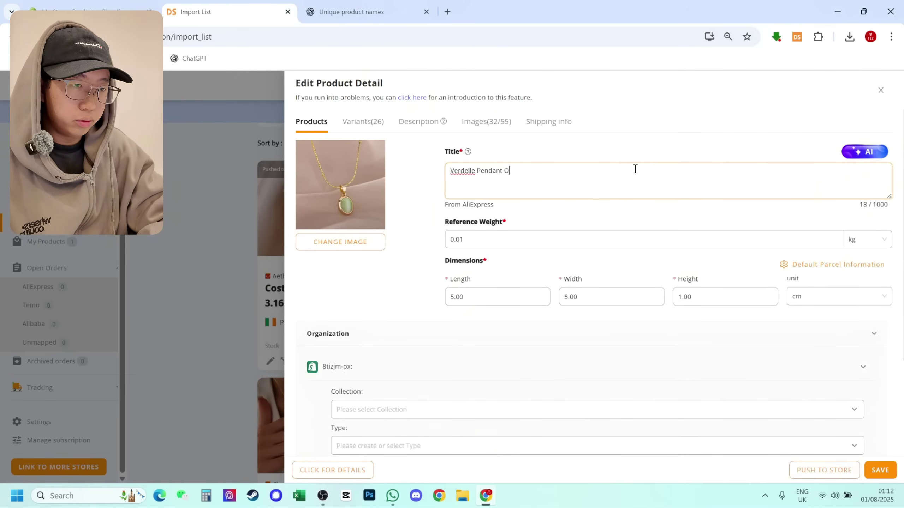
pyautogui.write('Oval Necklace')
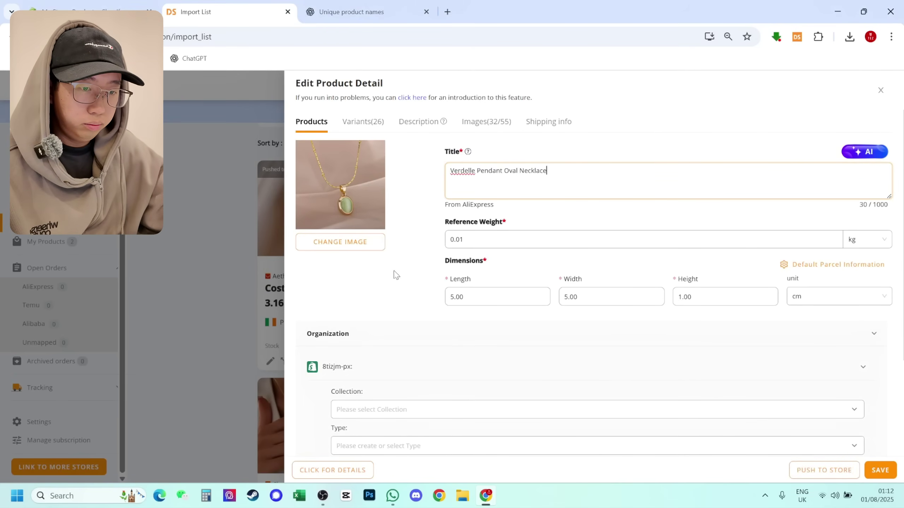
# Set both the product type and the vendor to Jewellery for the 8tizjm-px store
pyautogui.scroll(-3, 395, 274)
pyautogui.click(399, 314)
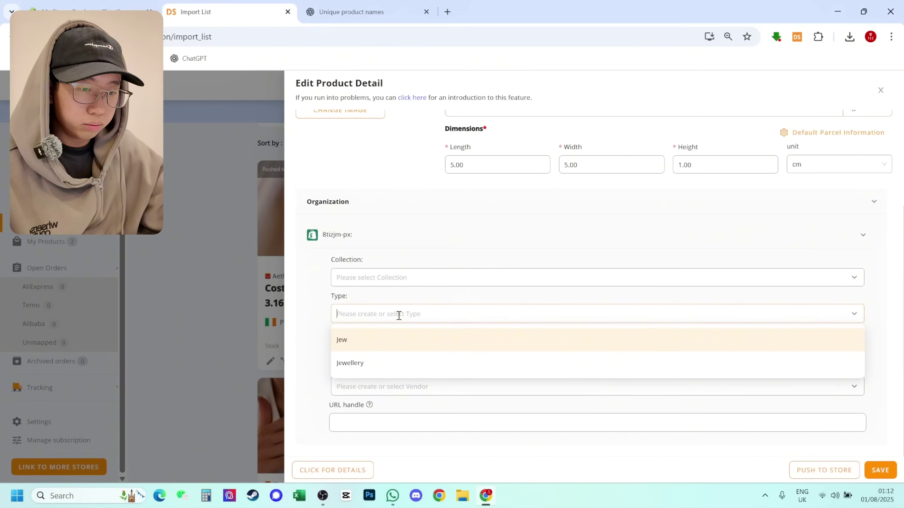
pyautogui.click(392, 392)
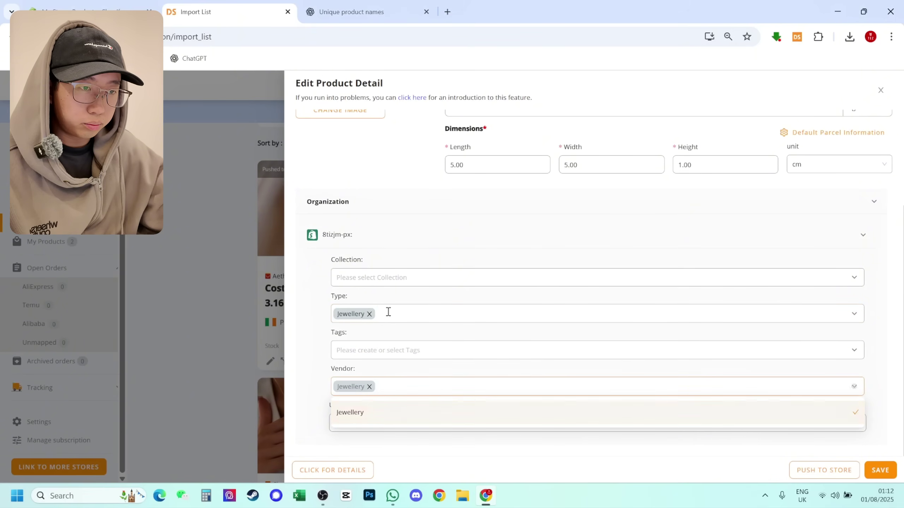
# Deselect the product images of unrelated necklace designs, such as the crosses, hearts, coins, butterfly and bow
pyautogui.scroll(3, 385, 279)
pyautogui.click(477, 121)
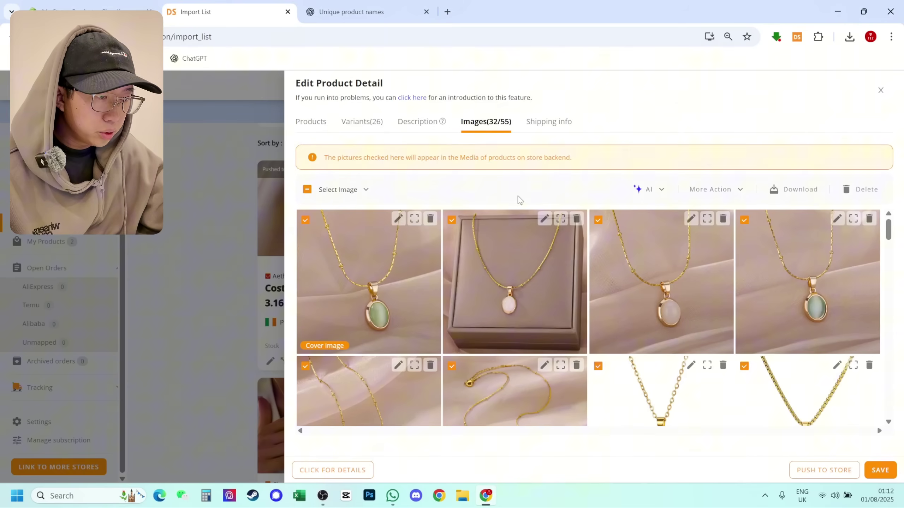
pyautogui.scroll(-5, 528, 214)
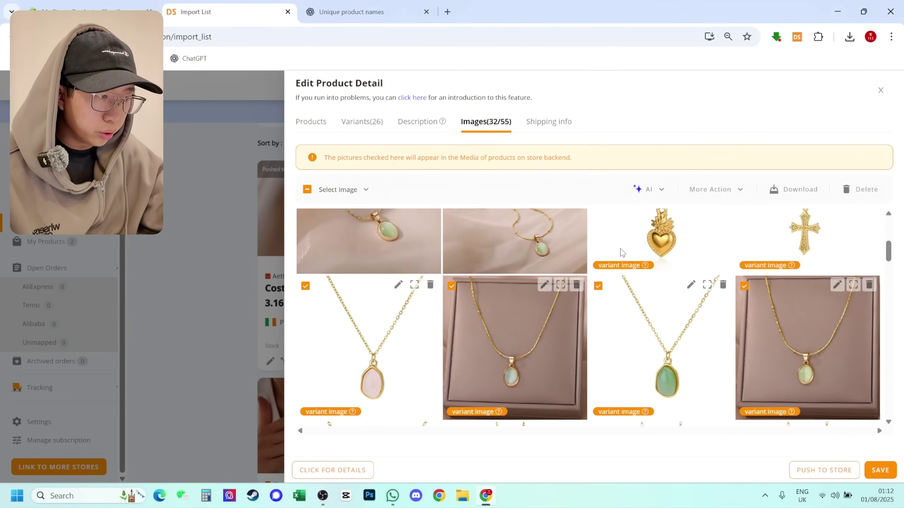
pyautogui.scroll(-10, 374, 292)
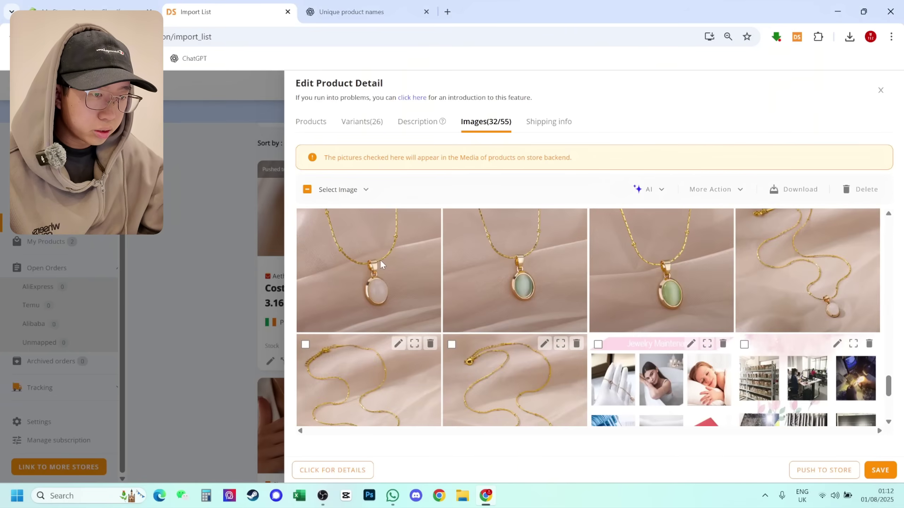
pyautogui.scroll(3, 398, 287)
pyautogui.scroll(-3, 392, 298)
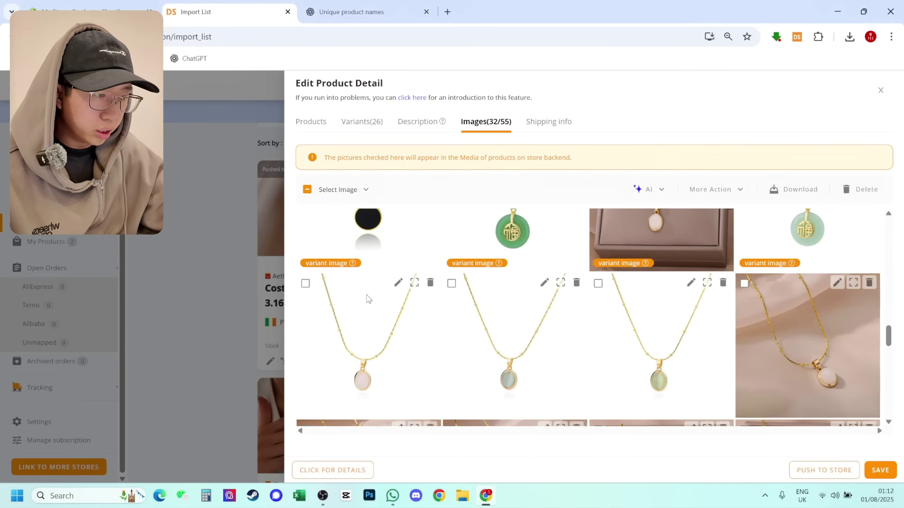
pyautogui.scroll(3, 727, 276)
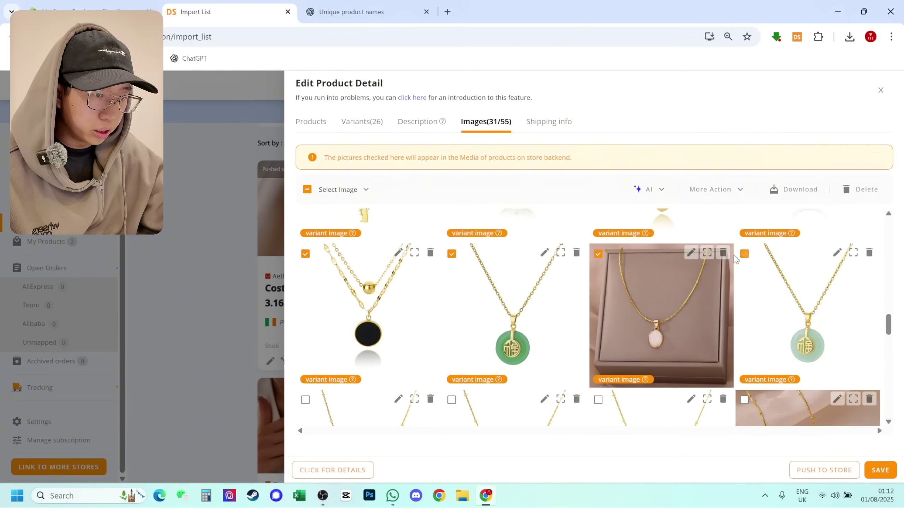
pyautogui.click(306, 254)
pyautogui.scroll(3, 326, 265)
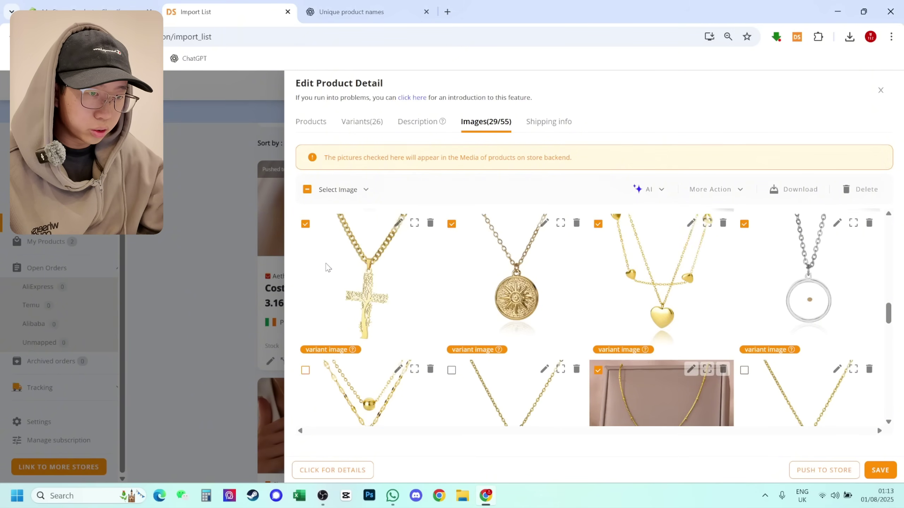
pyautogui.click(597, 223)
pyautogui.scroll(5, 597, 229)
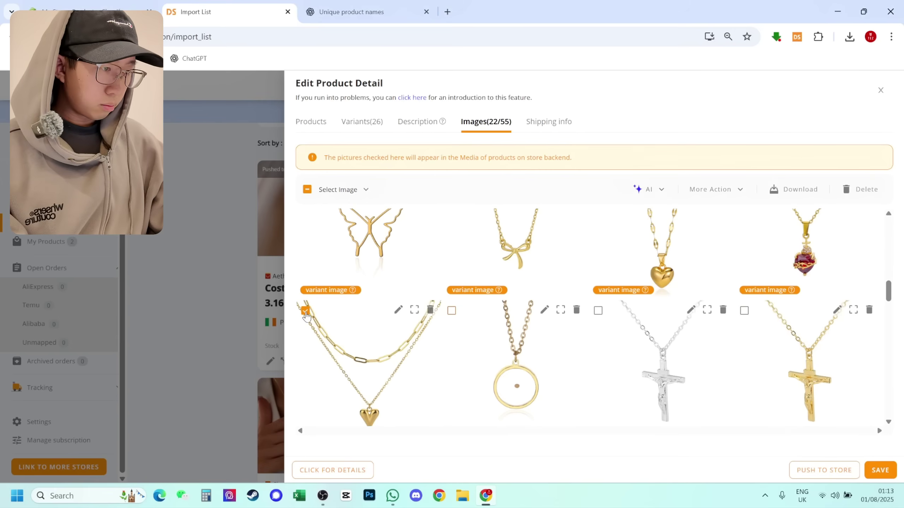
pyautogui.click(306, 311)
pyautogui.scroll(3, 777, 304)
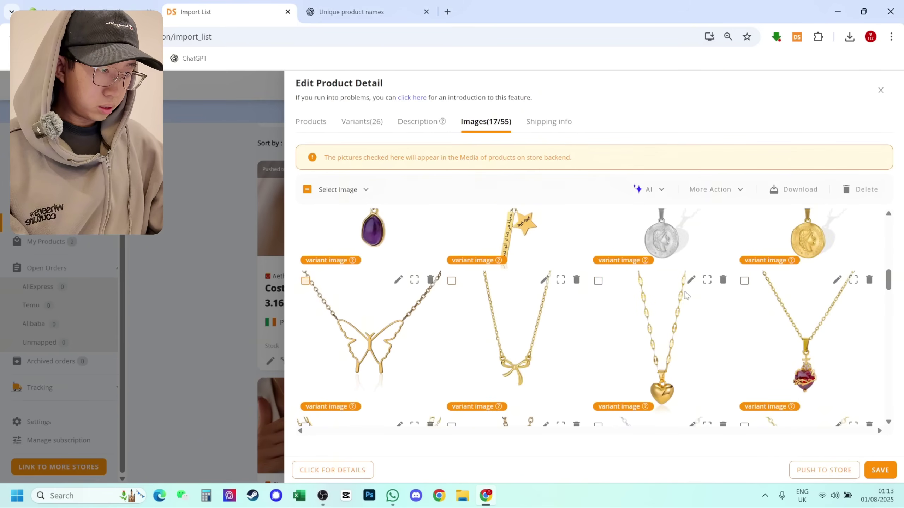
pyautogui.scroll(5, 514, 274)
# Add more photos of the white, blue and green oval stone pendants to the selected product images
pyautogui.scroll(-20, 526, 296)
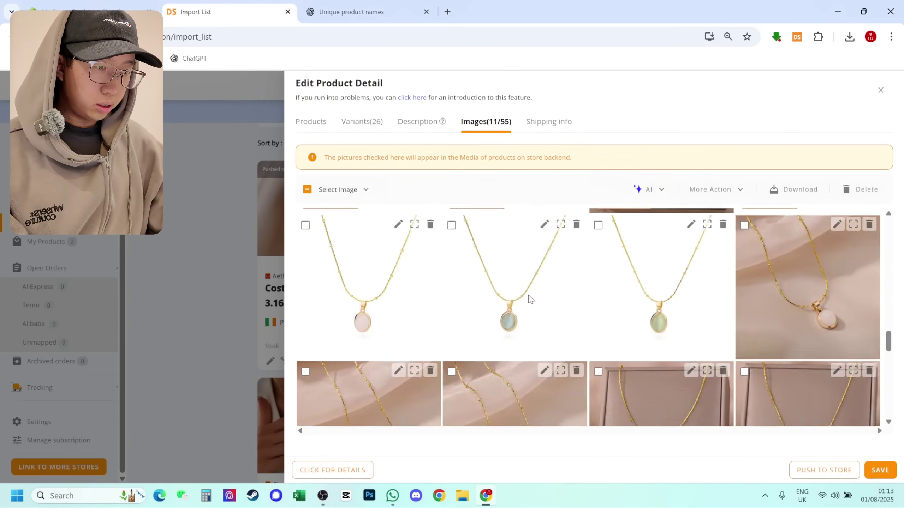
pyautogui.scroll(2, 526, 296)
pyautogui.click(452, 287)
pyautogui.scroll(2, 466, 258)
pyautogui.scroll(1, 467, 259)
pyautogui.click(598, 314)
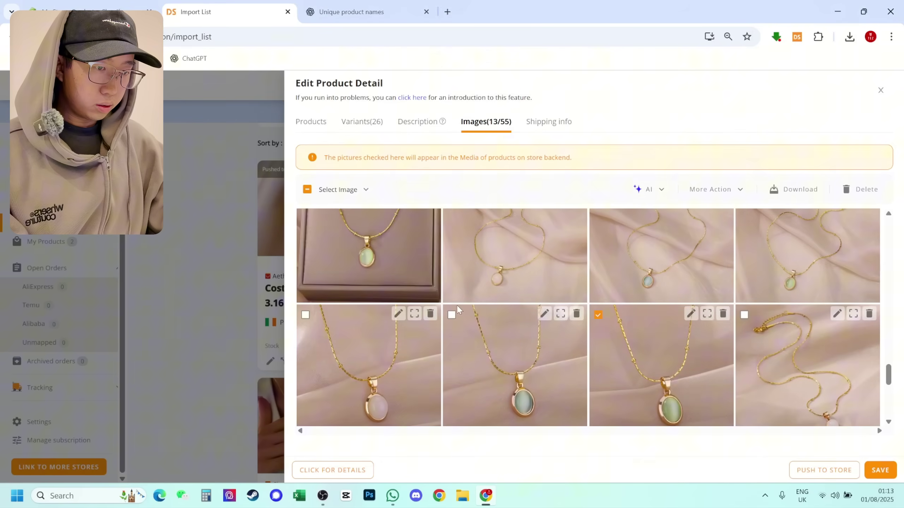
pyautogui.click(453, 312)
pyautogui.scroll(2, 458, 292)
pyautogui.click(599, 285)
pyautogui.click(744, 286)
pyautogui.scroll(-5, 357, 306)
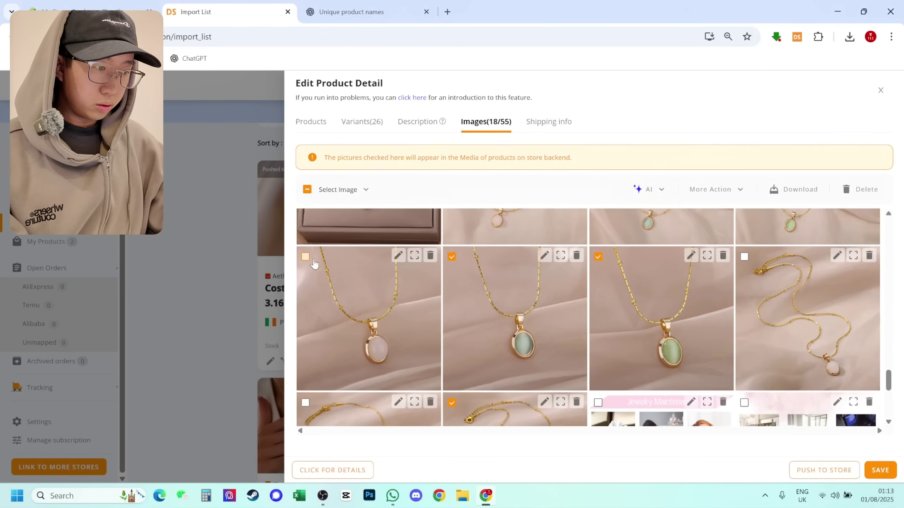
pyautogui.click(308, 257)
pyautogui.click(744, 256)
pyautogui.scroll(3, 604, 278)
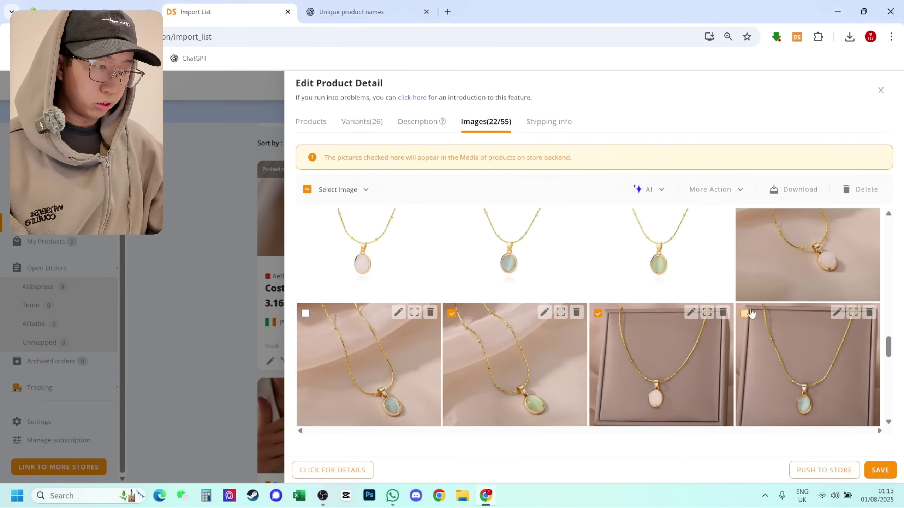
pyautogui.click(744, 313)
pyautogui.scroll(3, 751, 314)
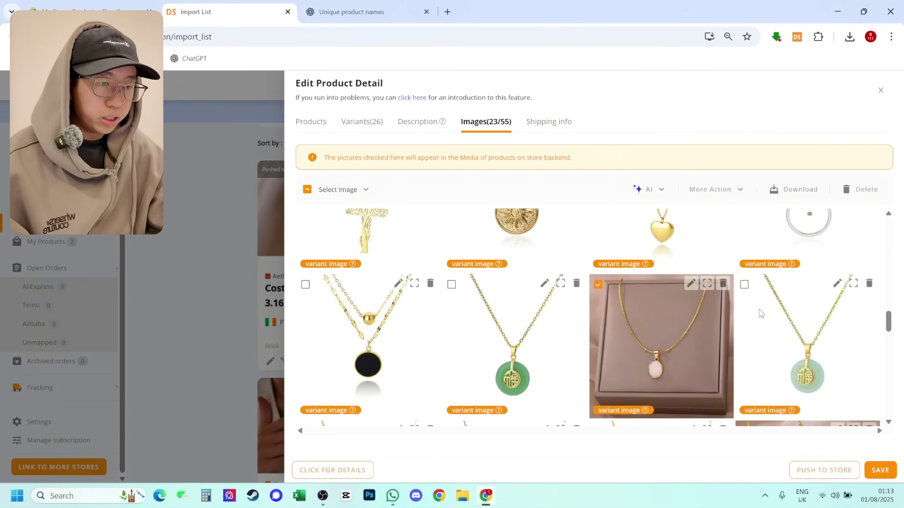
pyautogui.scroll(8, 760, 314)
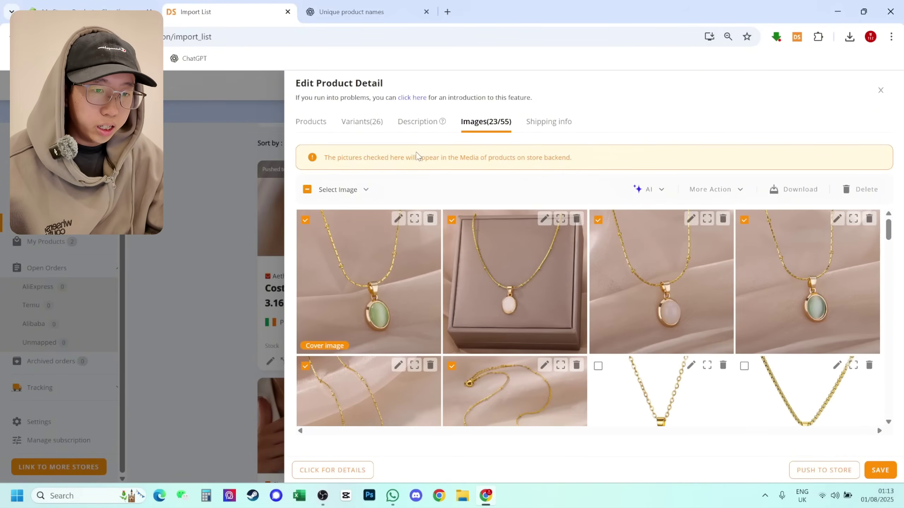
# Delete all variants except N05694G-1, N05694G-2, N05694G-3, N04669G-1, N04669G-2, N04669G-3, N04649G-2 and N04649G-3
pyautogui.click(356, 123)
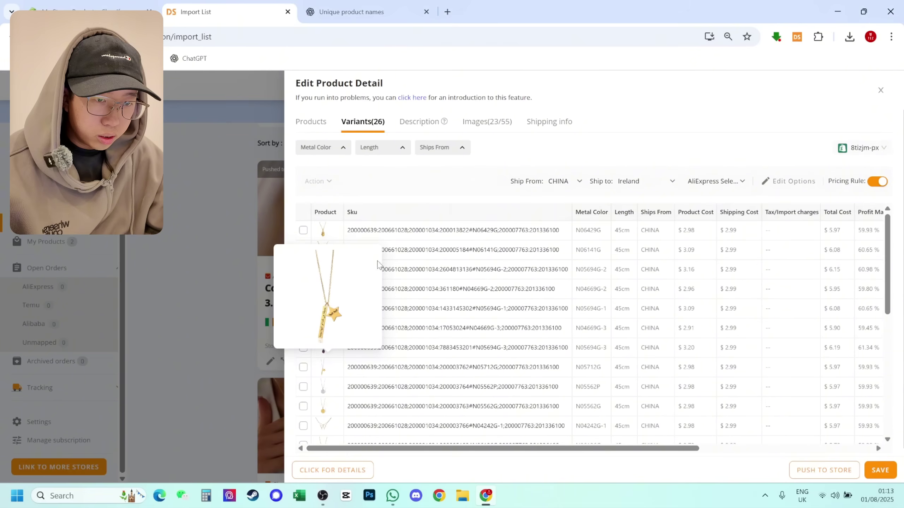
pyautogui.click(303, 212)
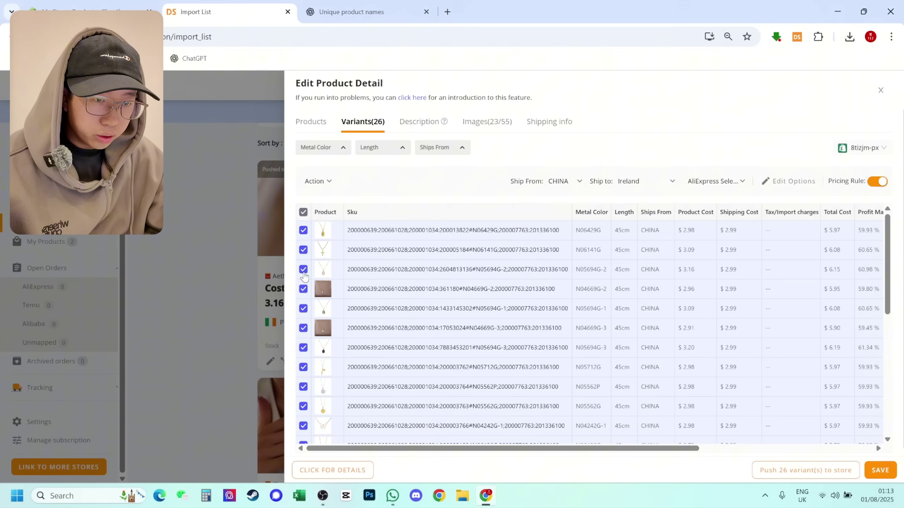
pyautogui.click(303, 269)
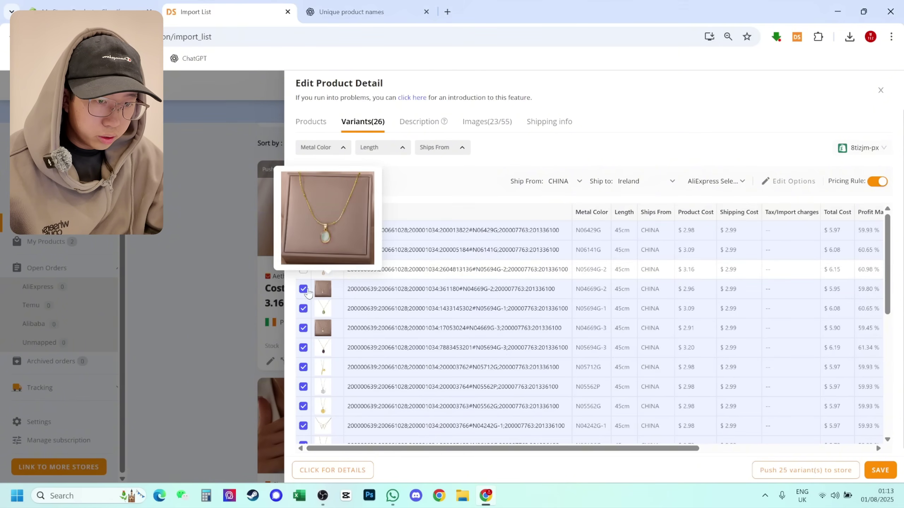
pyautogui.click(305, 290)
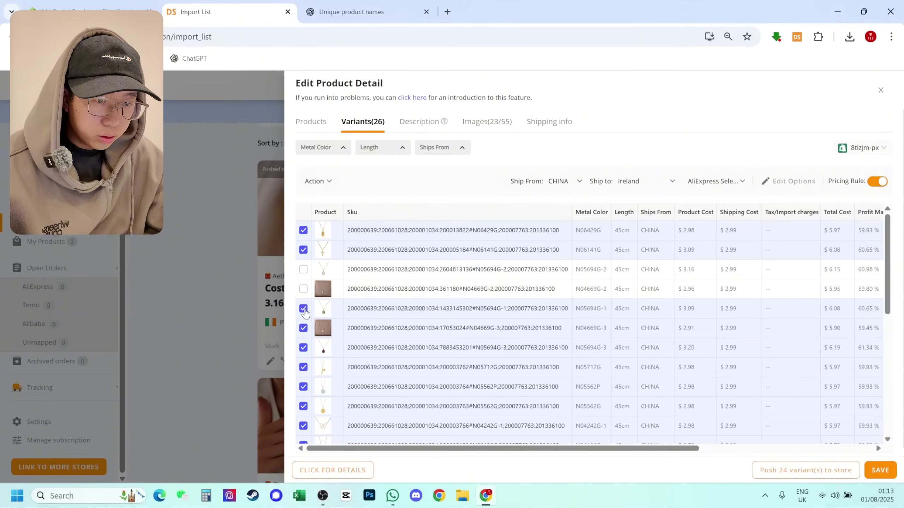
pyautogui.click(304, 309)
pyautogui.click(303, 328)
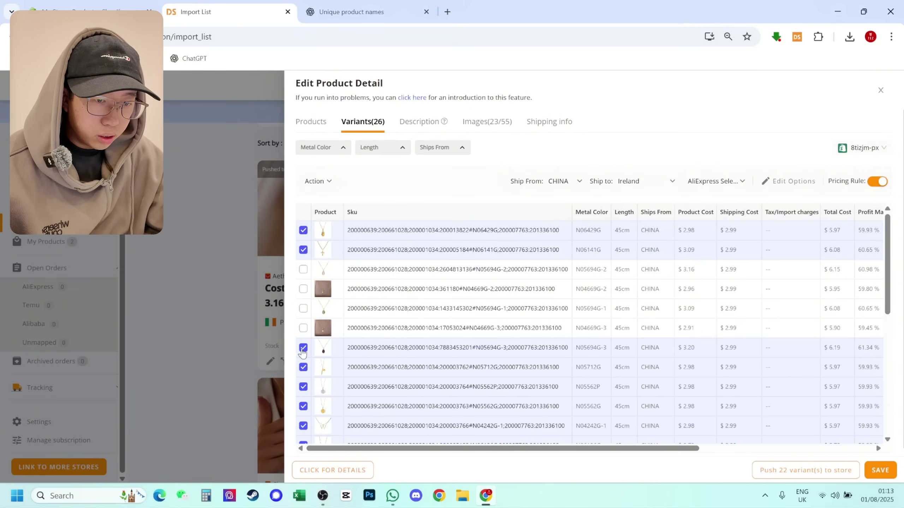
pyautogui.click(303, 348)
pyautogui.scroll(-5, 356, 335)
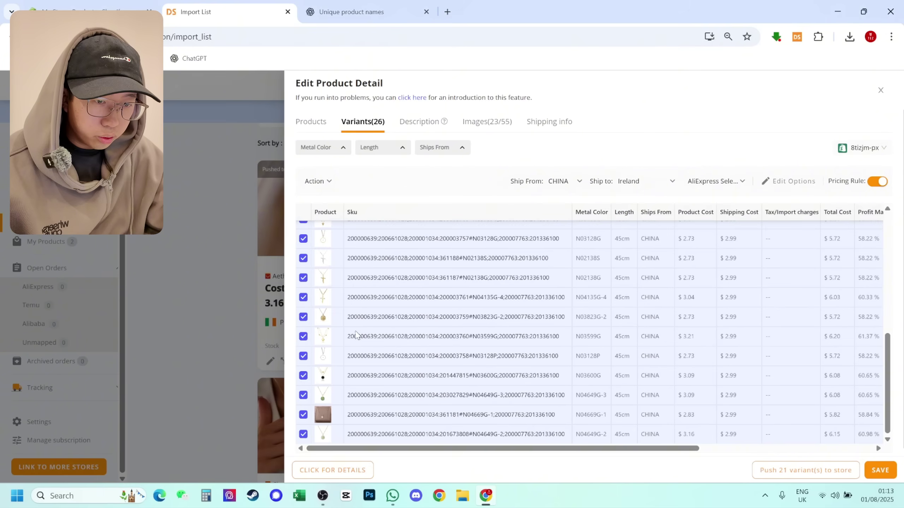
pyautogui.click(303, 435)
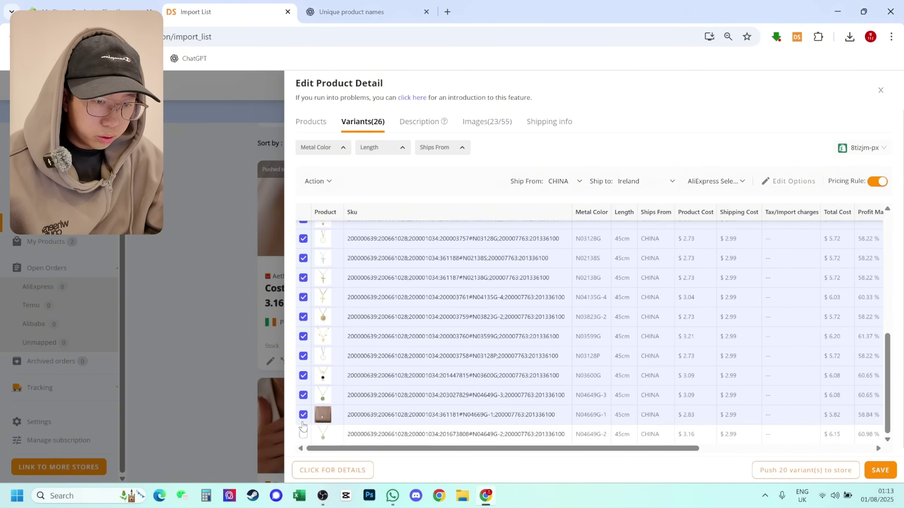
pyautogui.click(303, 415)
pyautogui.click(303, 395)
pyautogui.click(304, 278)
pyautogui.moveTo(323, 317)
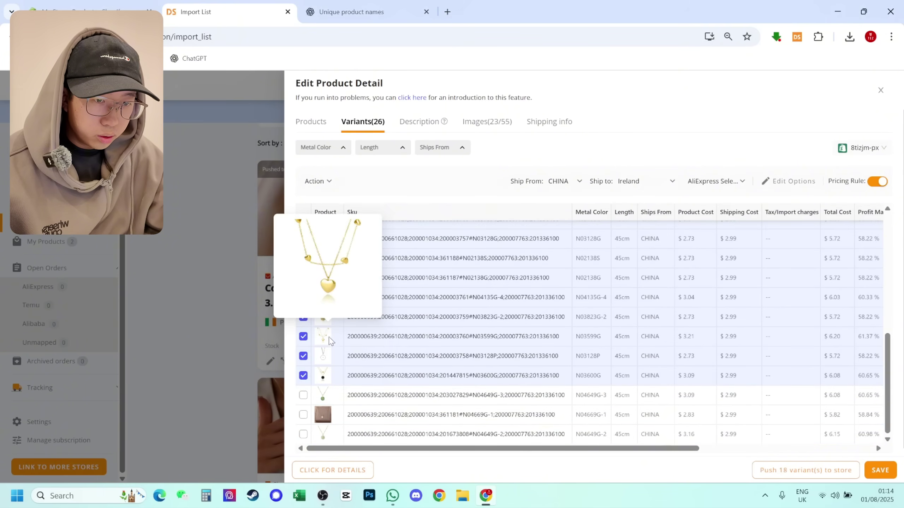
pyautogui.scroll(3, 423, 340)
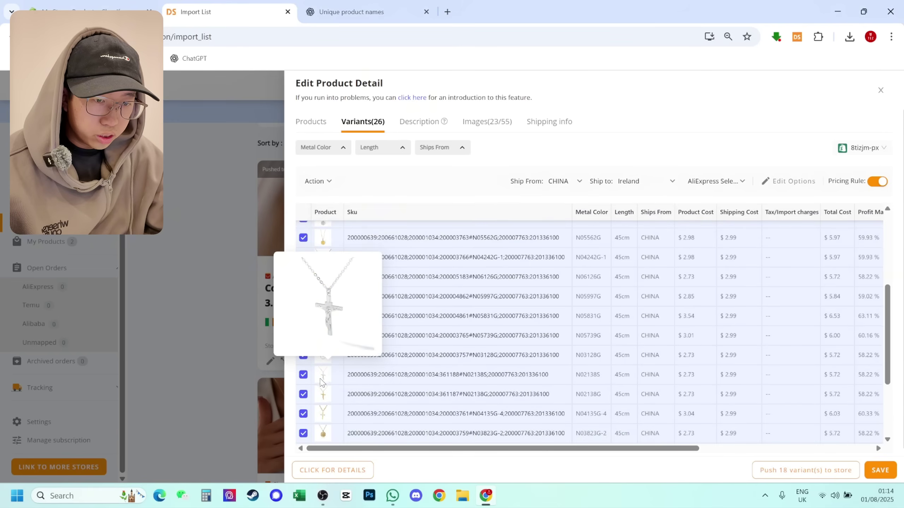
pyautogui.scroll(-3, 325, 359)
pyautogui.moveTo(324, 380)
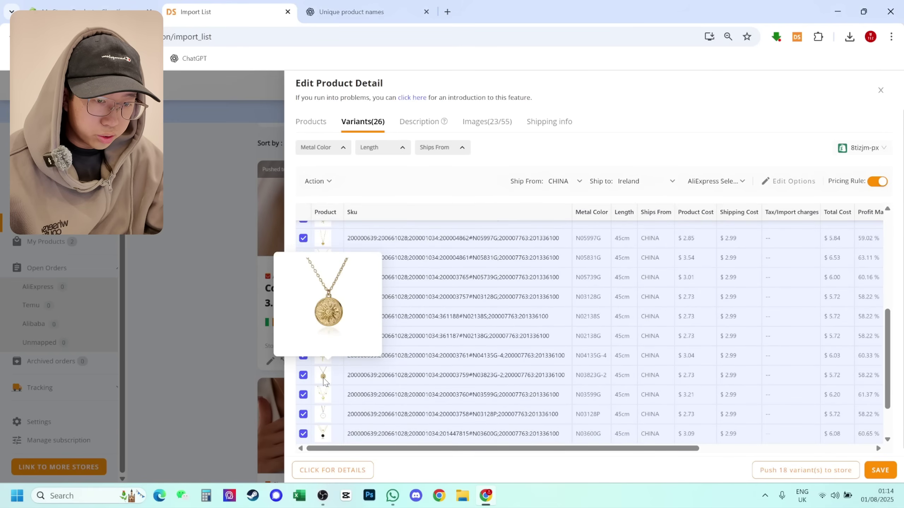
pyautogui.scroll(5, 325, 382)
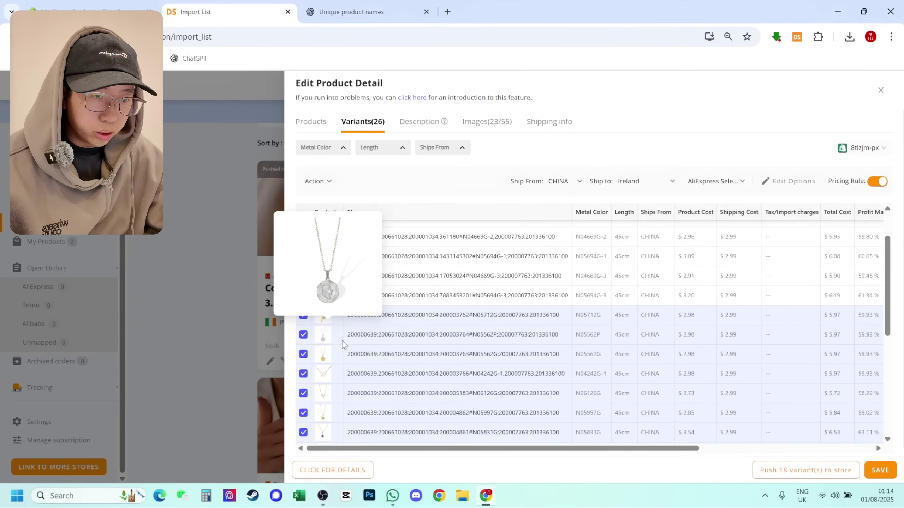
pyautogui.scroll(3, 328, 346)
pyautogui.click(336, 185)
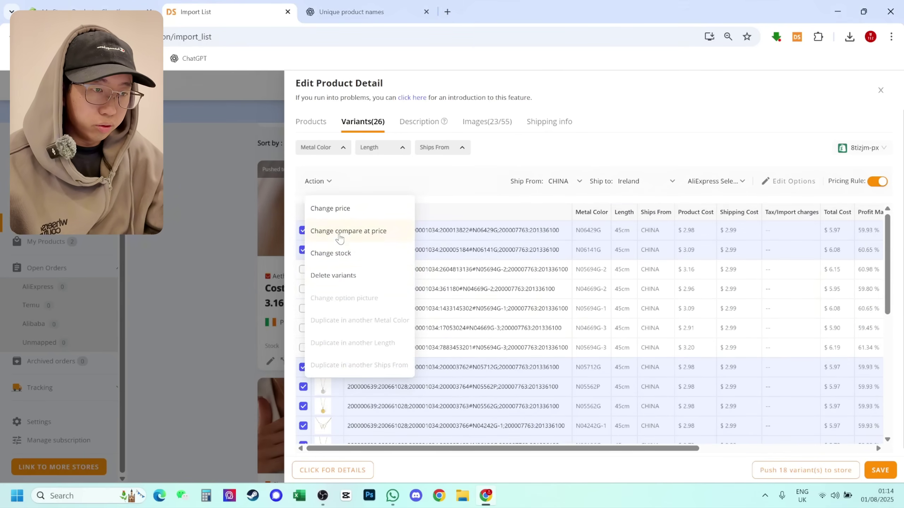
pyautogui.click(333, 275)
pyautogui.click(545, 167)
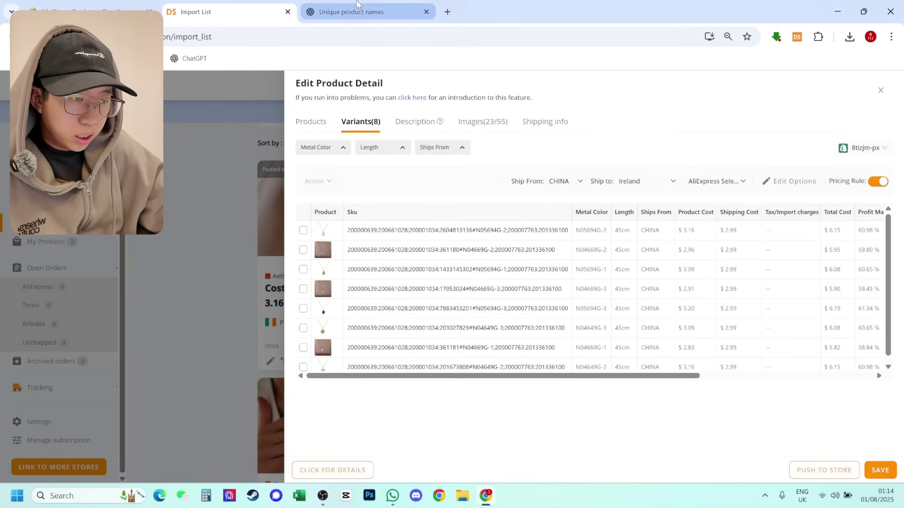
# Open the product's AliExpress supplier listing and compare the oval stone variants, including N04669G-3, N05694G-1 and N05694G-2
pyautogui.click(354, 13)
pyautogui.hotkey('ctrl', 'shift', 'Tab')
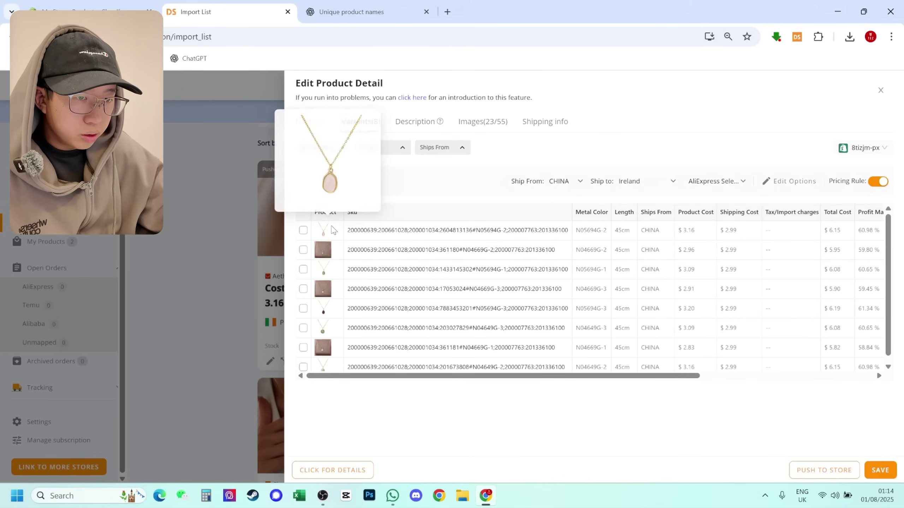
pyautogui.click(355, 471)
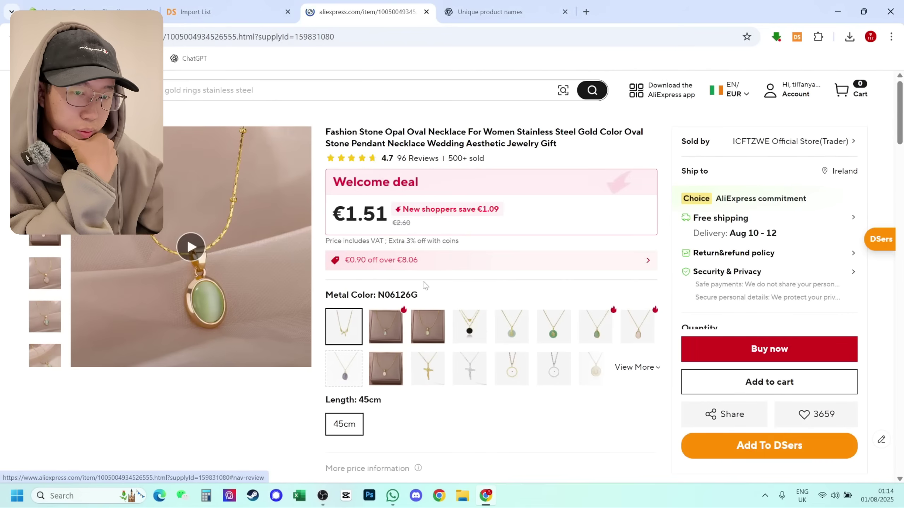
pyautogui.click(371, 336)
pyautogui.click(353, 333)
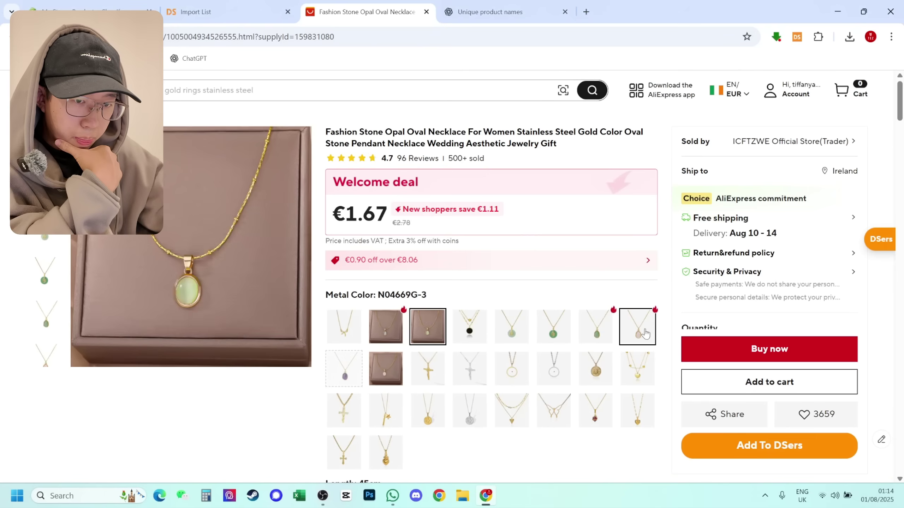
pyautogui.click(594, 333)
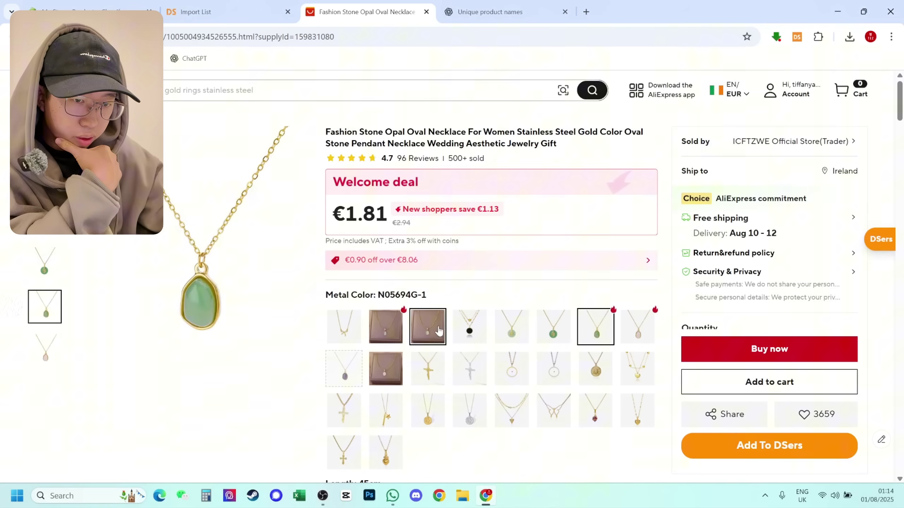
pyautogui.click(397, 333)
pyautogui.click(393, 367)
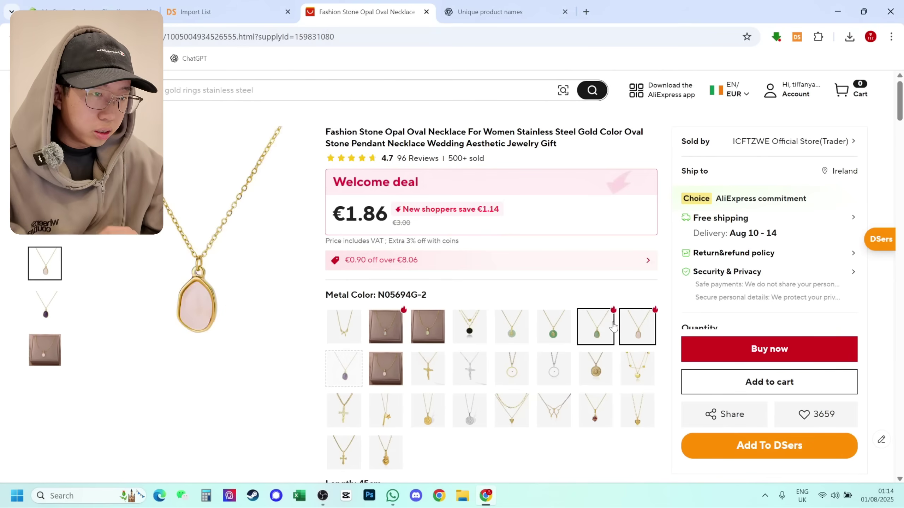
pyautogui.click(613, 325)
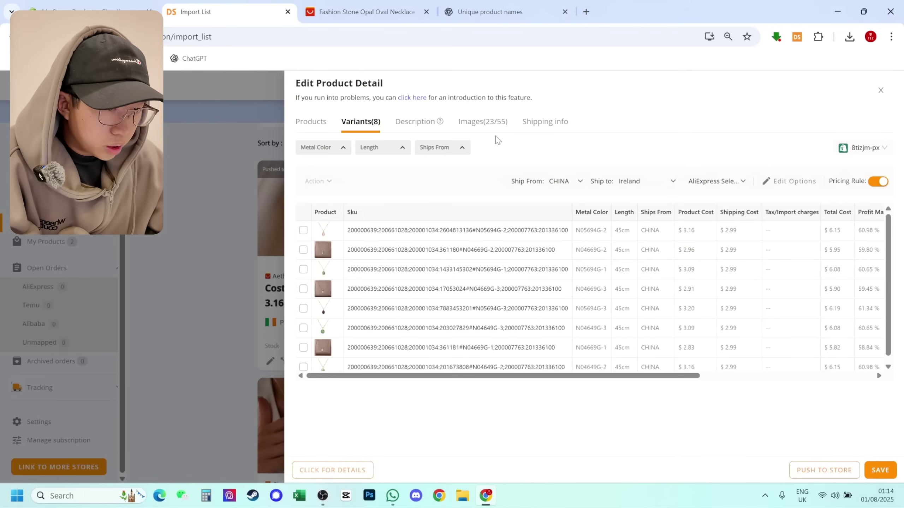
# Review the product images in DSers for photos that match each of the remaining necklace variants
pyautogui.click(485, 123)
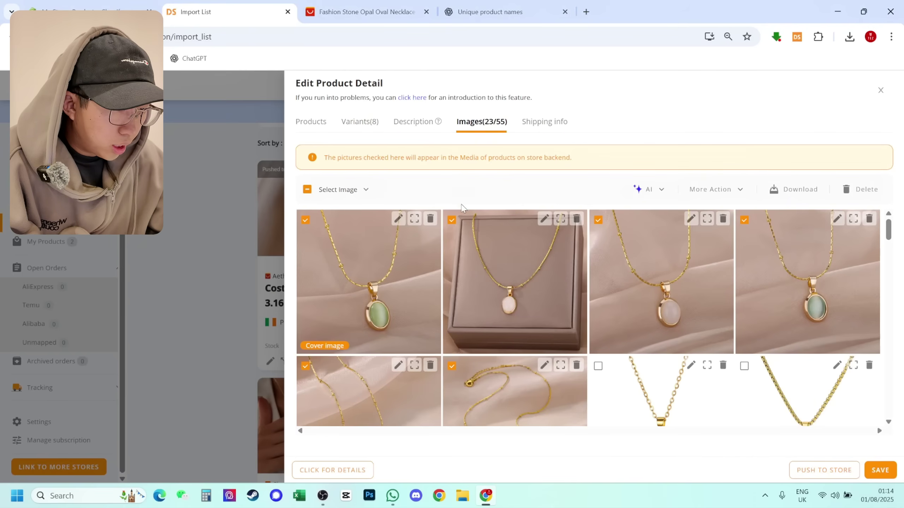
pyautogui.scroll(-10, 512, 306)
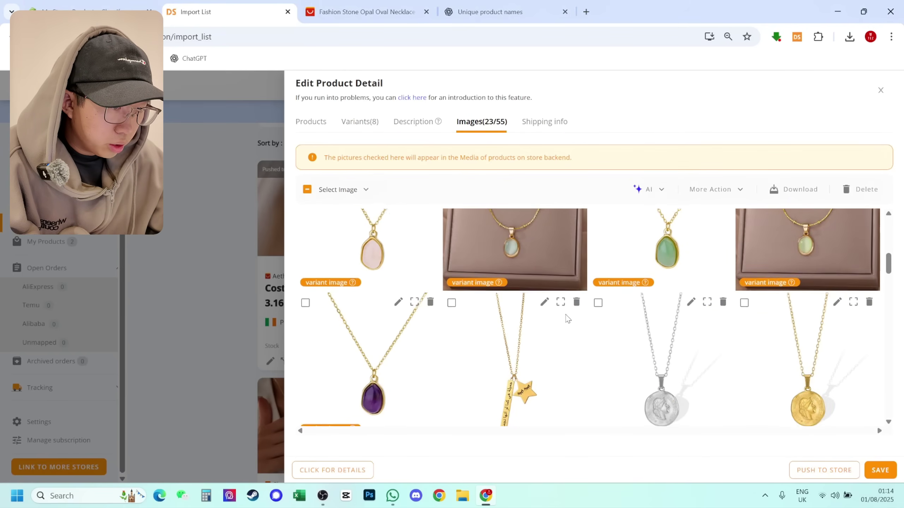
pyautogui.scroll(-10, 568, 314)
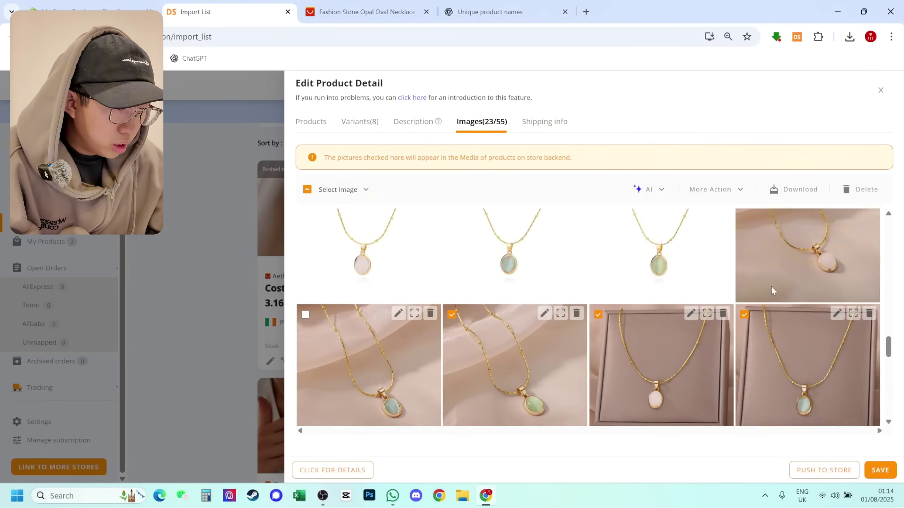
pyautogui.scroll(-5, 563, 328)
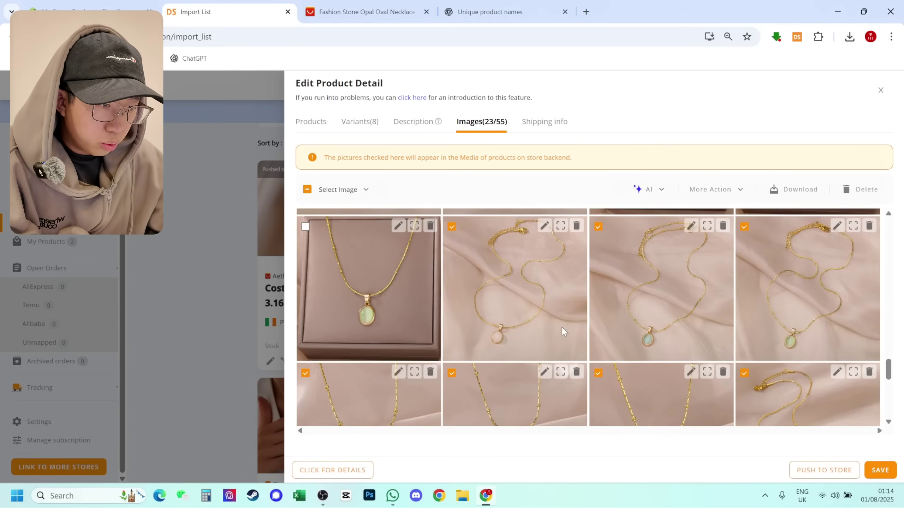
pyautogui.scroll(20, 548, 335)
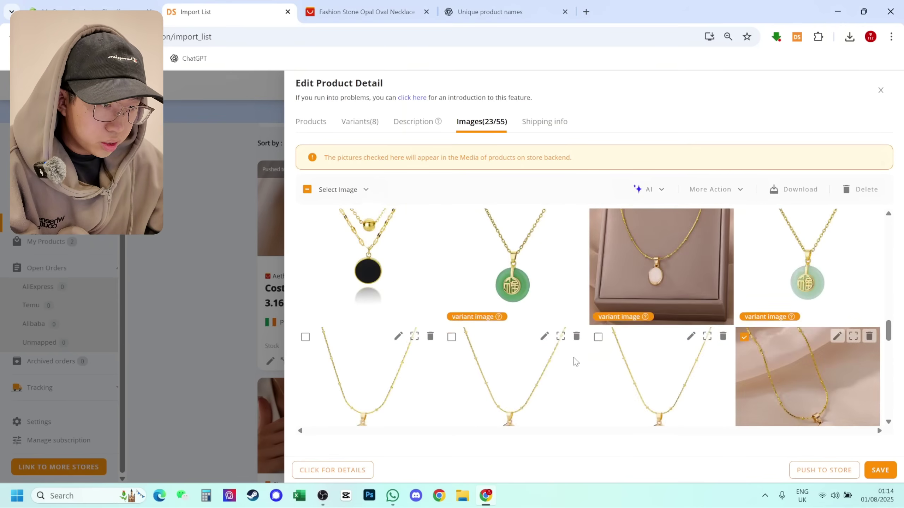
pyautogui.scroll(4, 556, 366)
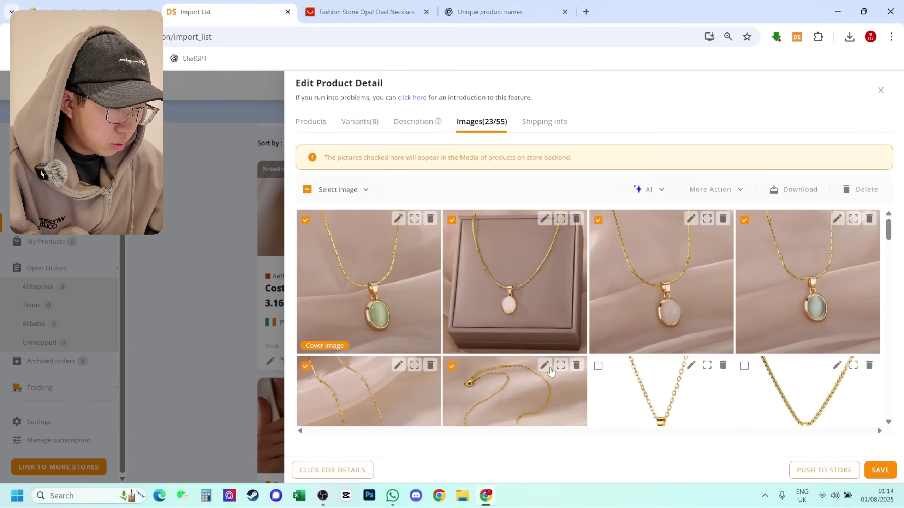
pyautogui.scroll(-9, 548, 369)
pyautogui.scroll(5, 647, 331)
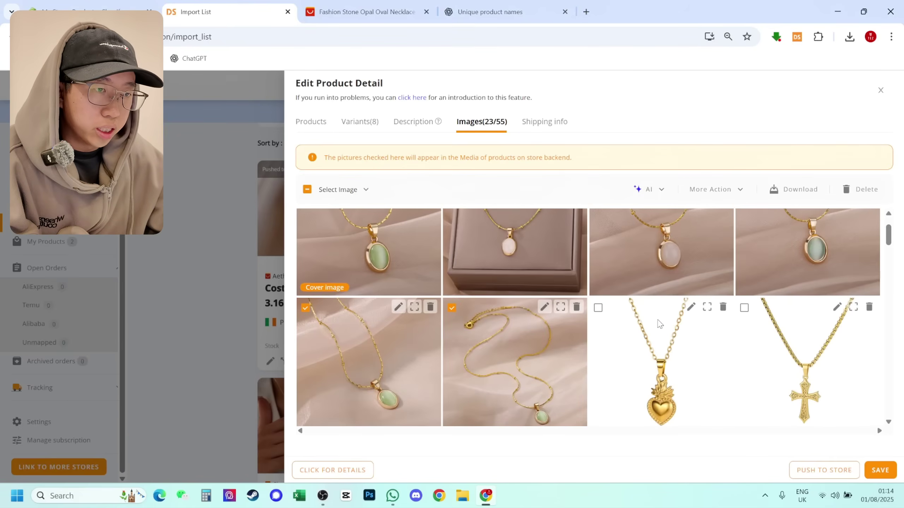
# Delete the purple stone variant N05694G-3 from the product's variants
pyautogui.click(365, 121)
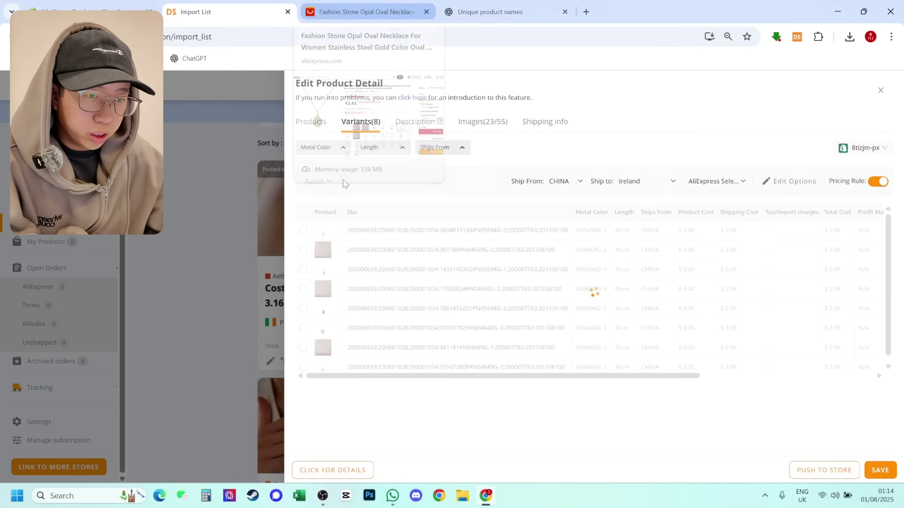
pyautogui.click(302, 309)
pyautogui.moveTo(332, 192)
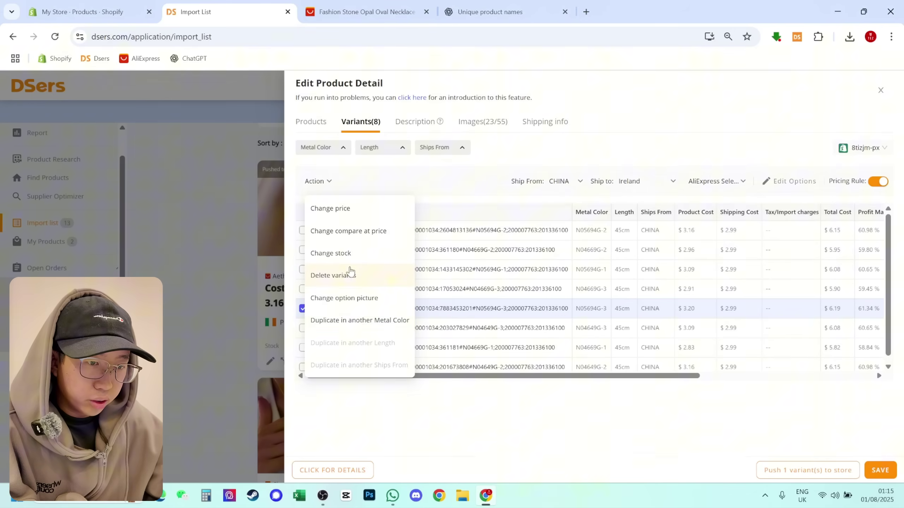
pyautogui.click(350, 274)
pyautogui.click(545, 168)
# Search AliExpress by image with the green N05694G-1 necklace picture and open the Trendy Oval Colorful Stone Necklace listing
pyautogui.click(366, 12)
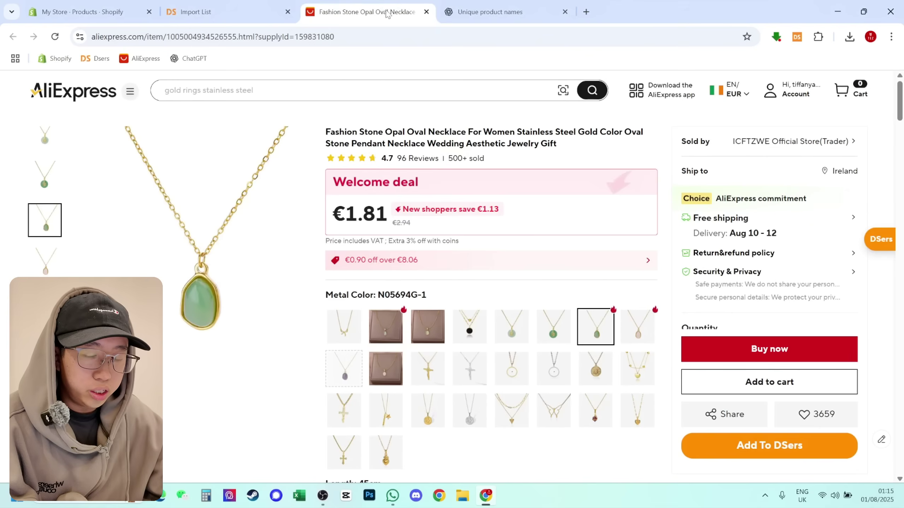
pyautogui.scroll(-3, 401, 225)
pyautogui.scroll(3, 427, 235)
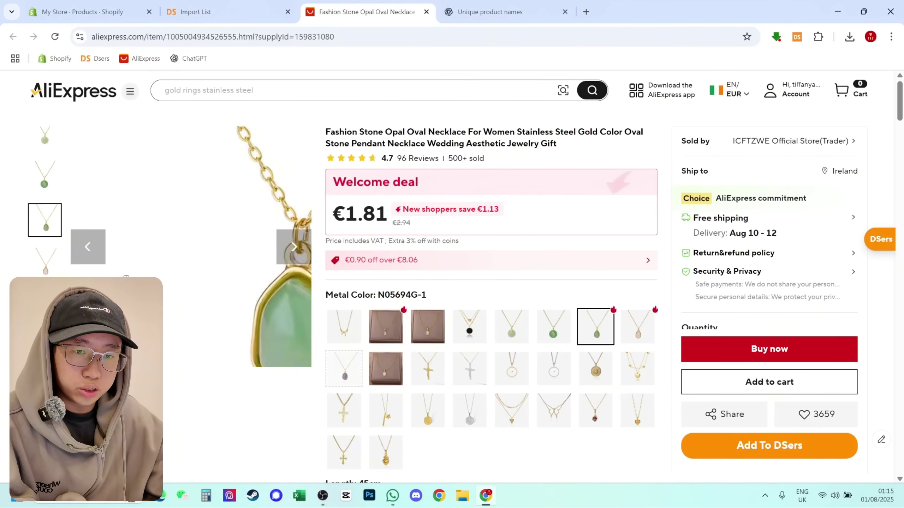
pyautogui.rightClick(55, 226)
pyautogui.click(107, 265)
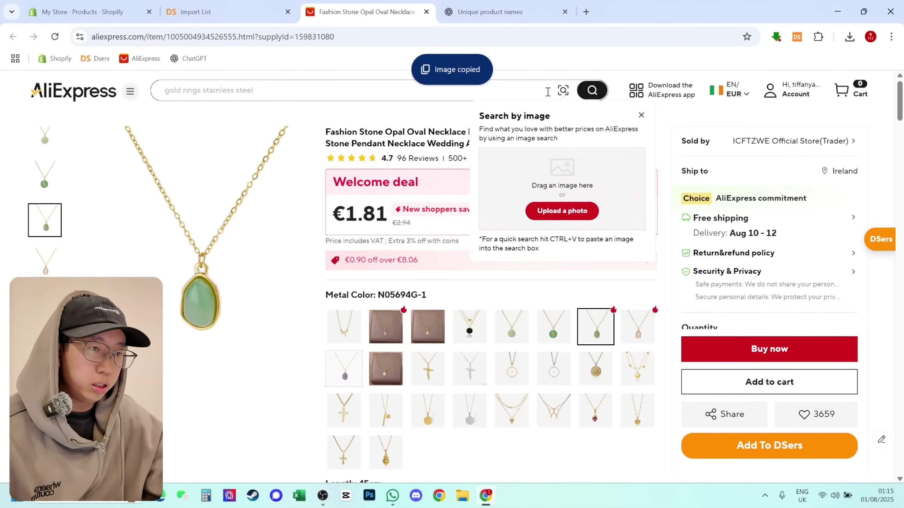
pyautogui.click(561, 92)
pyautogui.hotkey('ctrl', 'v')
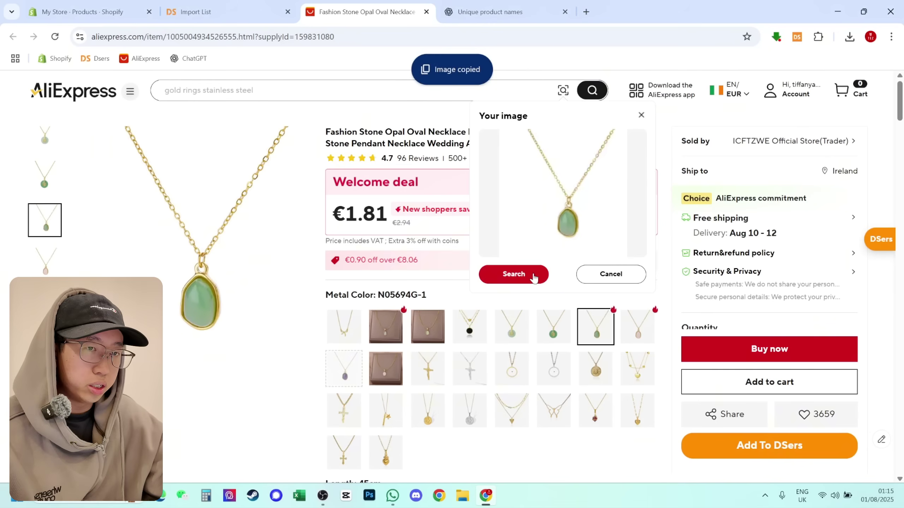
pyautogui.click(513, 274)
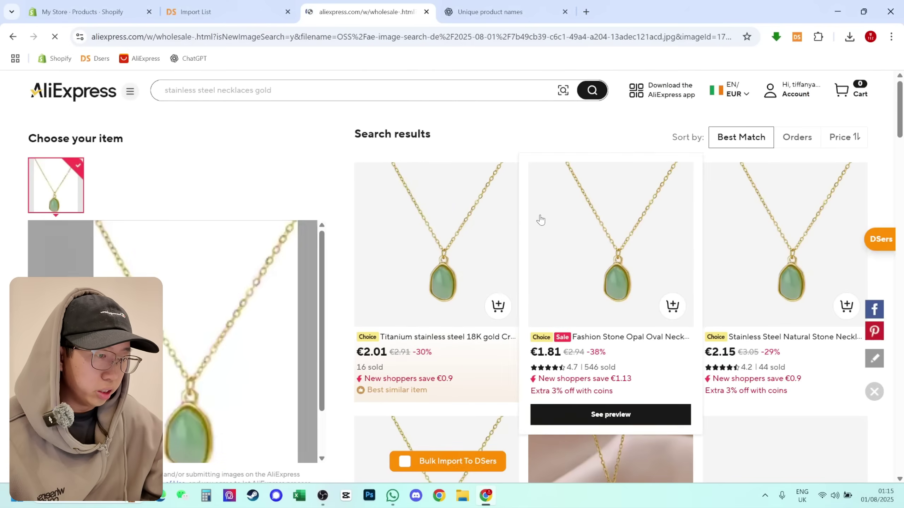
pyautogui.scroll(-5, 712, 285)
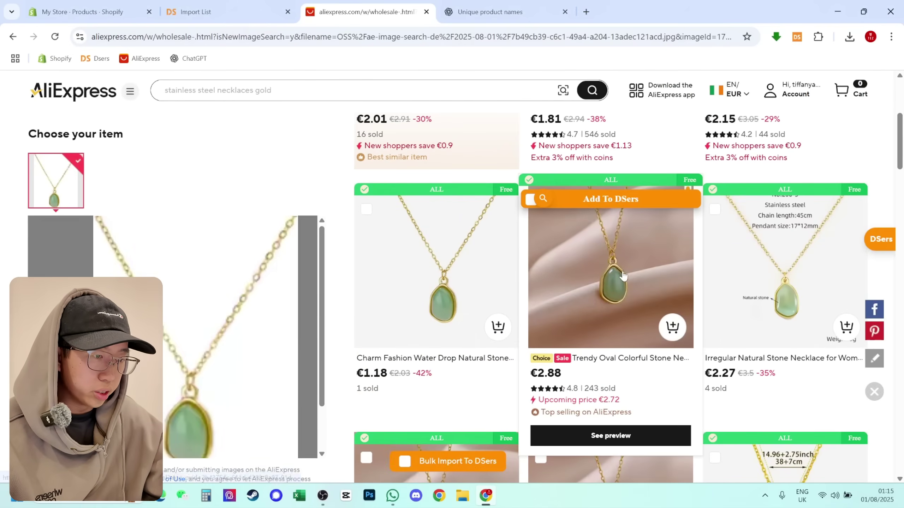
pyautogui.scroll(-5, 623, 274)
pyautogui.click(596, 290)
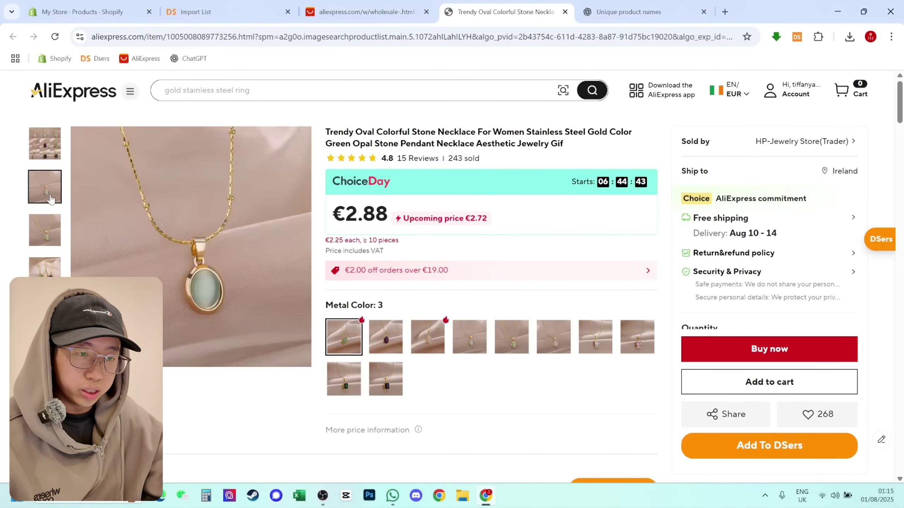
# Examine the listing's customer review photos and expand the description to view all its product images
pyautogui.scroll(-15, 486, 316)
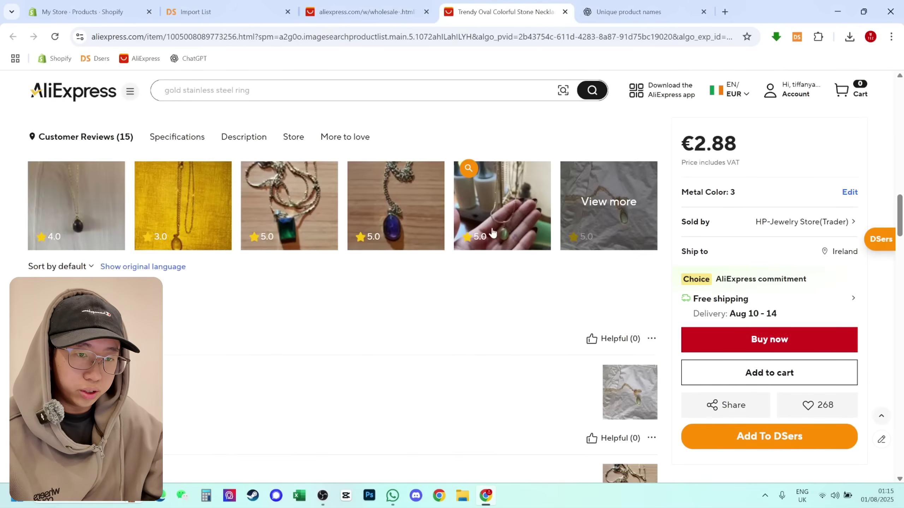
pyautogui.scroll(-15, 493, 234)
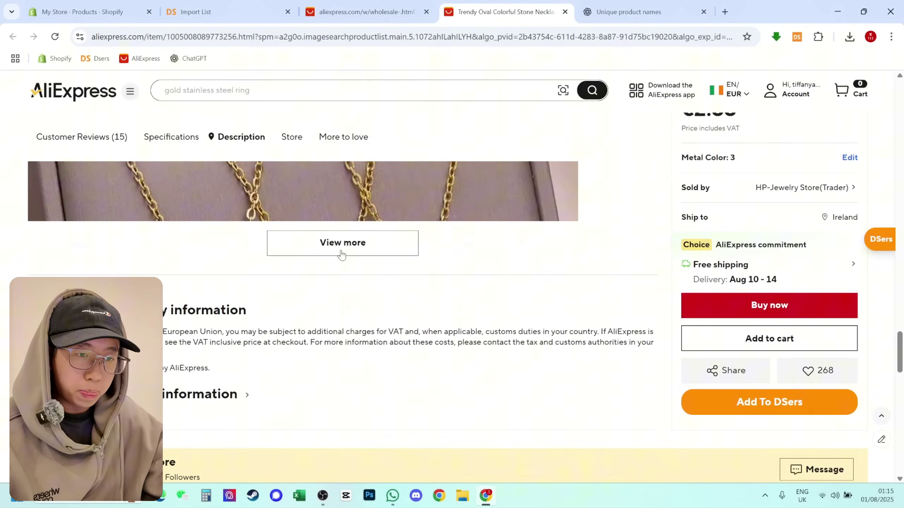
pyautogui.click(342, 244)
pyautogui.scroll(-5, 393, 251)
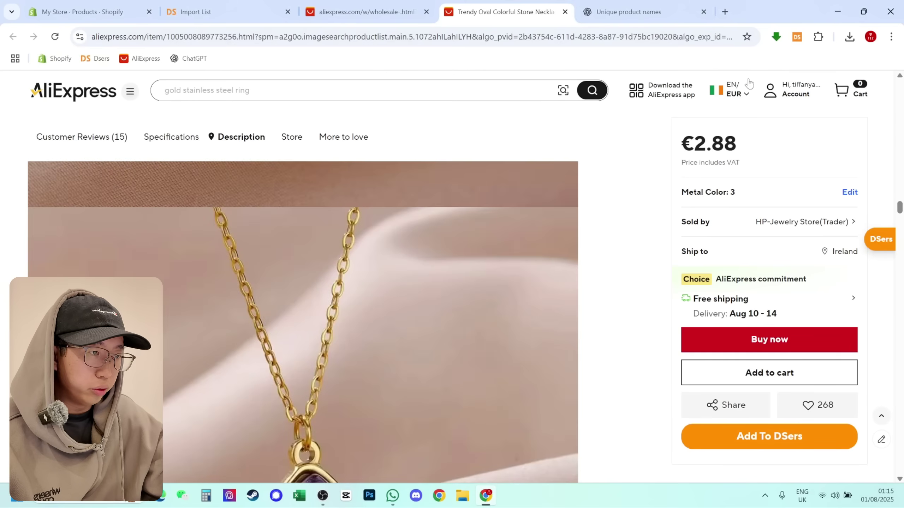
# Search Google for "image downloader chrome extension", add the Image Downloader extension to Chrome and close its store page
pyautogui.click(779, 37)
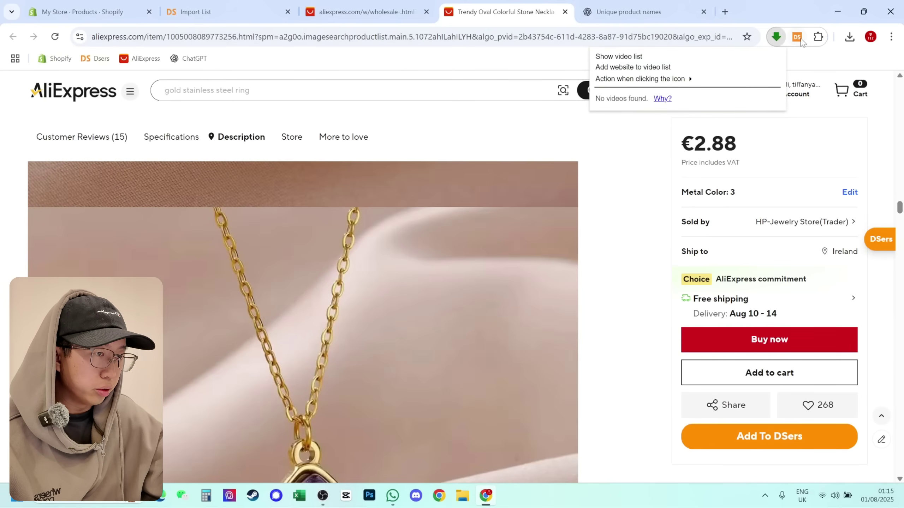
pyautogui.click(822, 36)
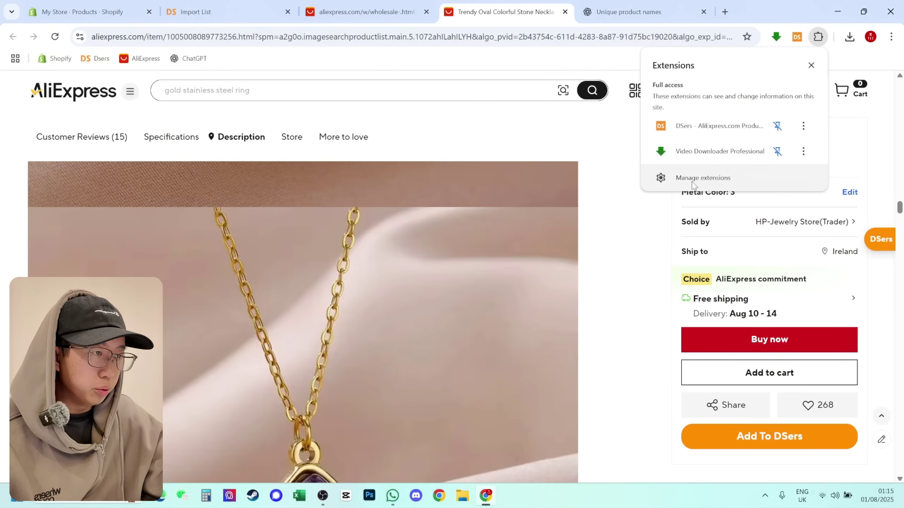
pyautogui.click(609, 198)
pyautogui.scroll(-5, 619, 197)
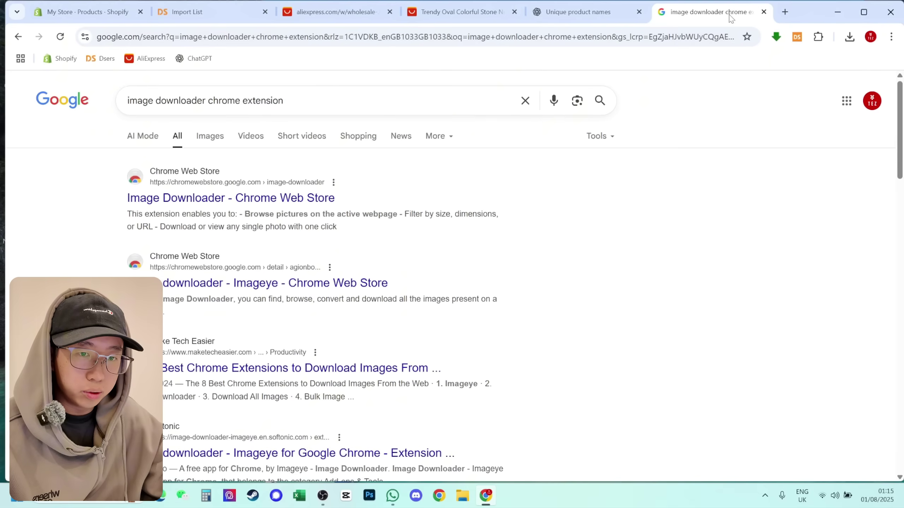
pyautogui.click(261, 199)
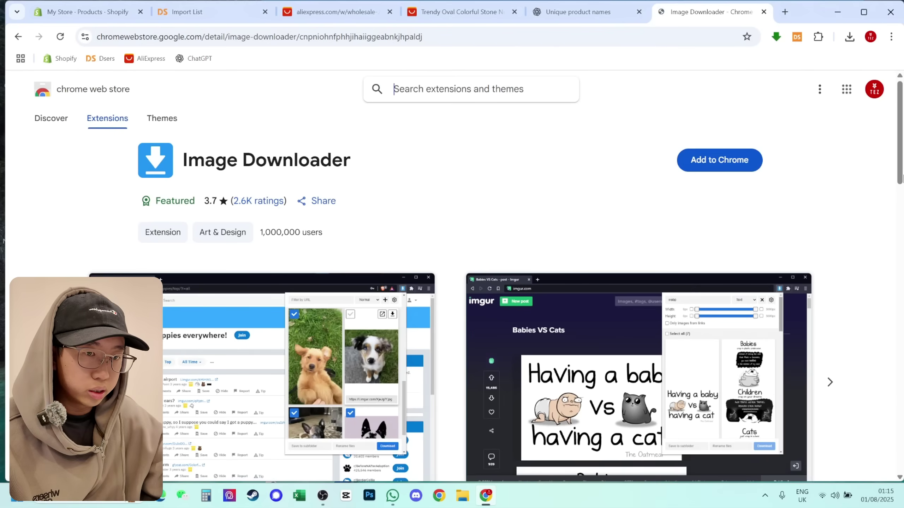
pyautogui.click(736, 162)
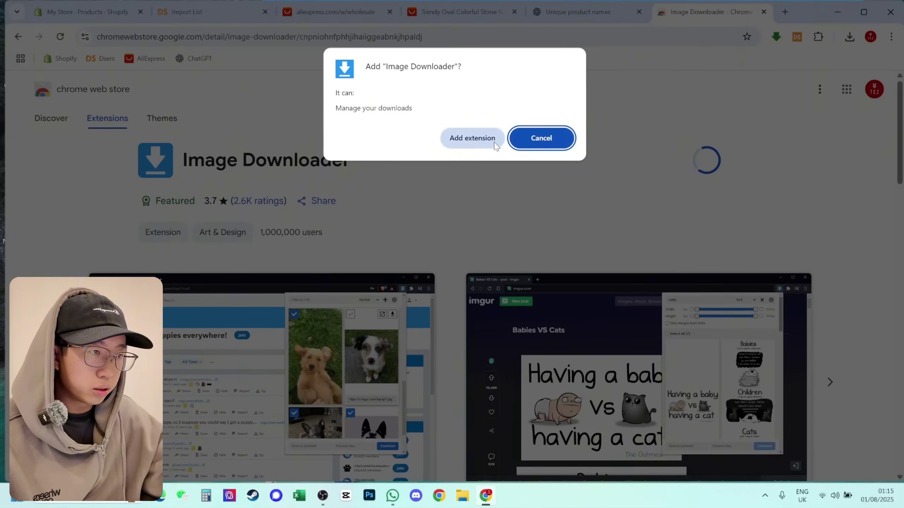
pyautogui.click(472, 137)
pyautogui.hotkey('ctrl', 'w')
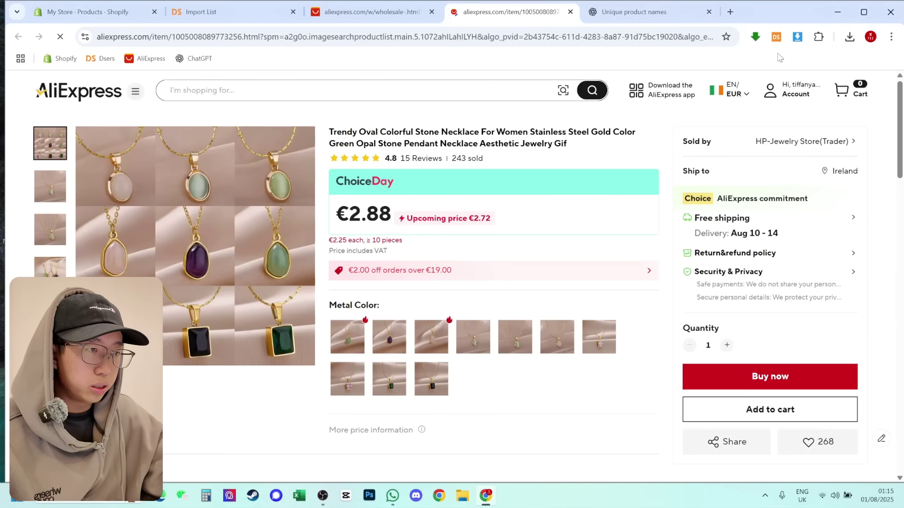
# Load the necklace listing's full page with its description photos and open Image Downloader to list the page's images
pyautogui.click(797, 37)
pyautogui.scroll(-10, 387, 241)
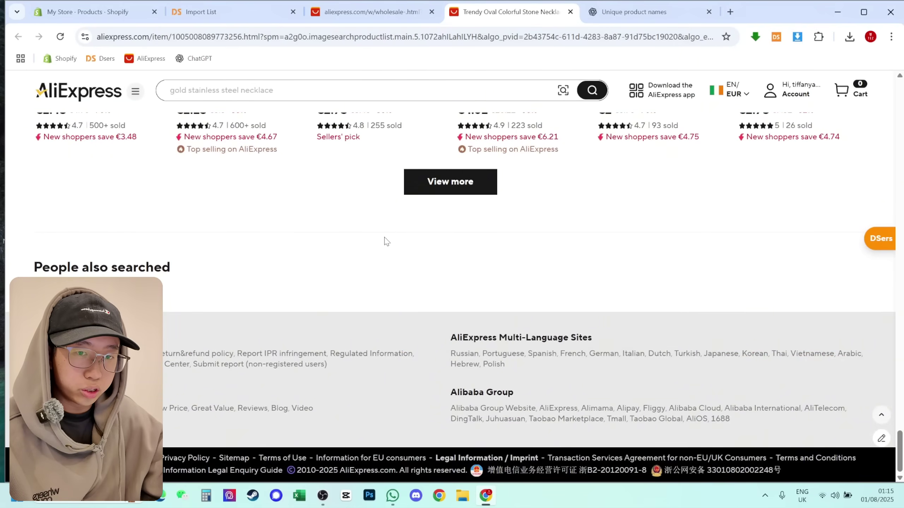
pyautogui.scroll(15, 386, 249)
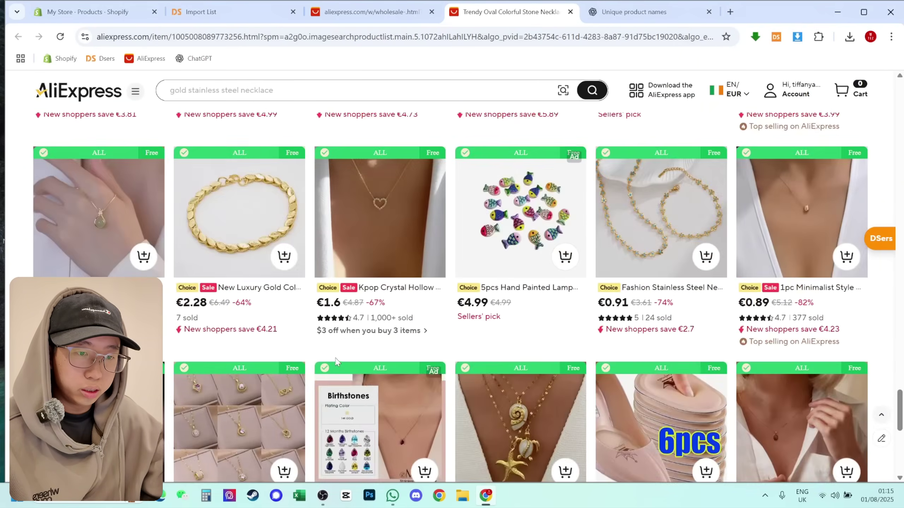
pyautogui.scroll(-10, 343, 352)
pyautogui.scroll(12, 361, 296)
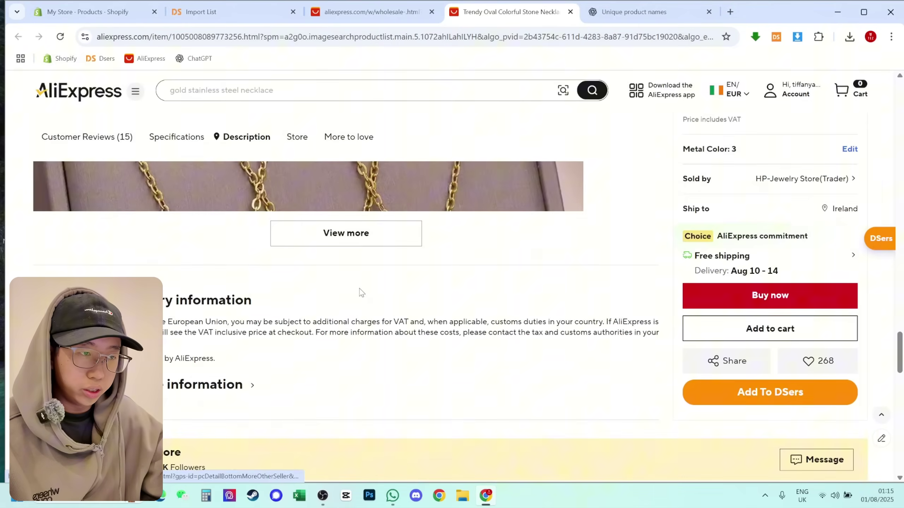
pyautogui.scroll(5, 352, 244)
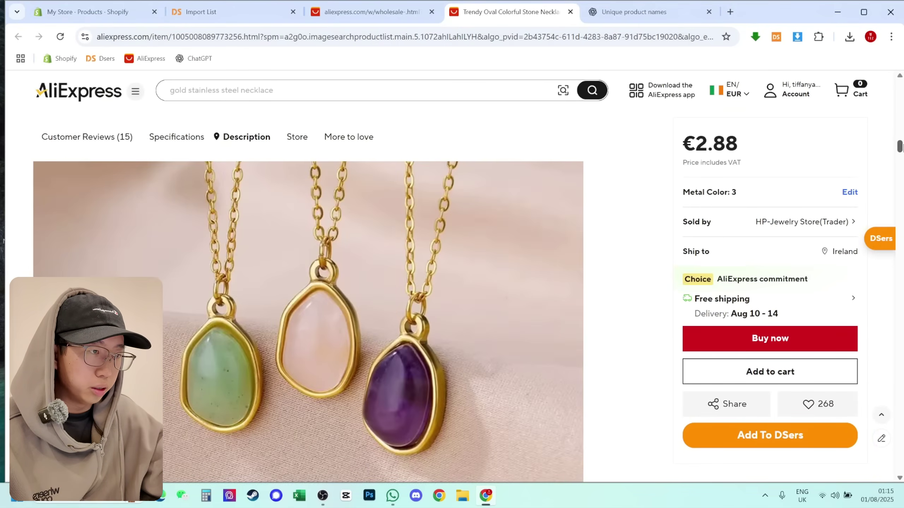
pyautogui.scroll(15, 352, 244)
pyautogui.click(798, 38)
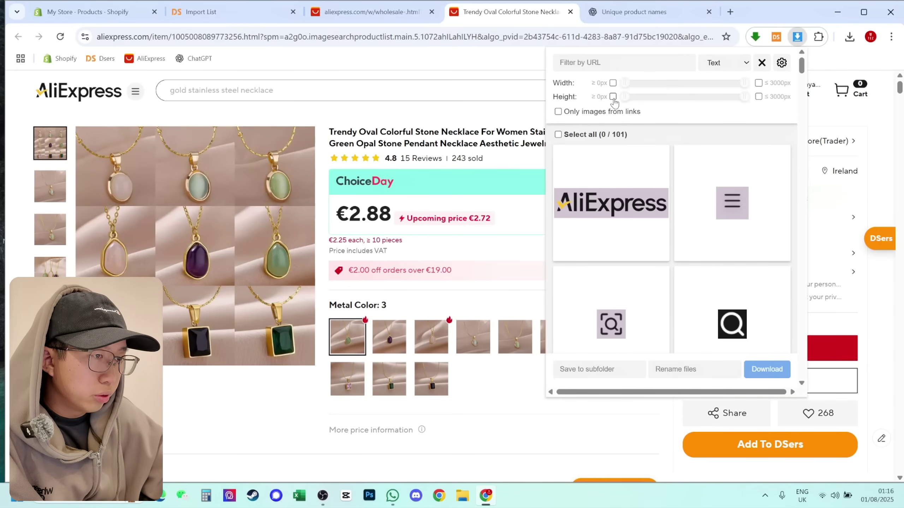
# Limit the listed images to a minimum height of 700px, then select the necklace product photos and download them
pyautogui.moveTo(623, 96); pyautogui.dragTo(650, 97)
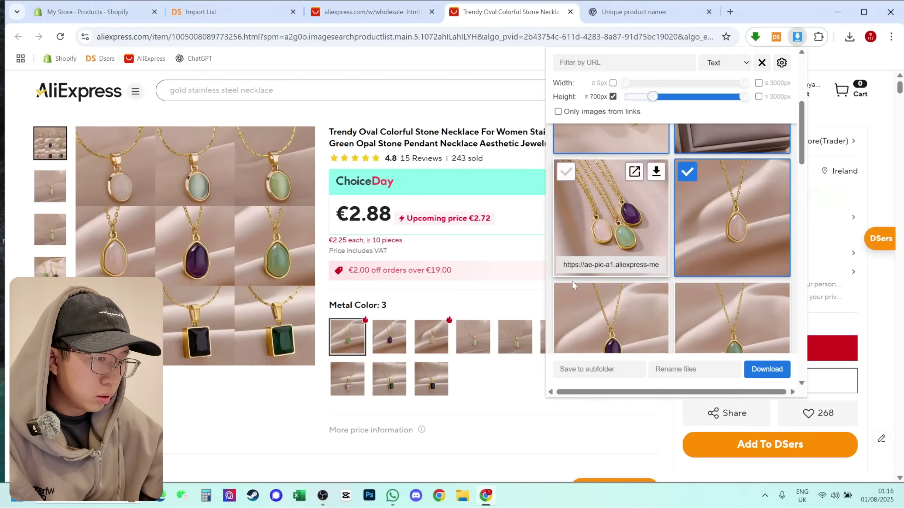
pyautogui.click(569, 295)
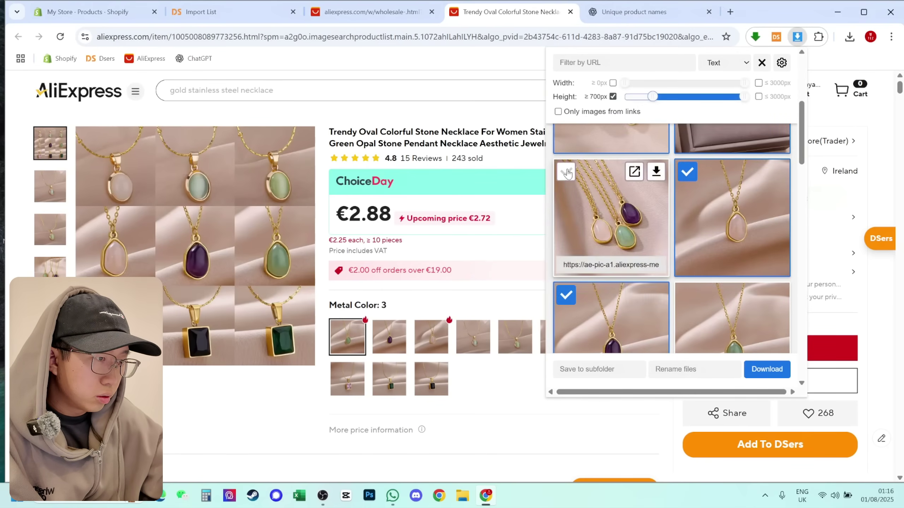
pyautogui.click(570, 175)
pyautogui.scroll(-2, 689, 180)
pyautogui.click(689, 179)
pyautogui.scroll(-2, 572, 192)
pyautogui.scroll(-8, 670, 210)
pyautogui.scroll(16, 669, 217)
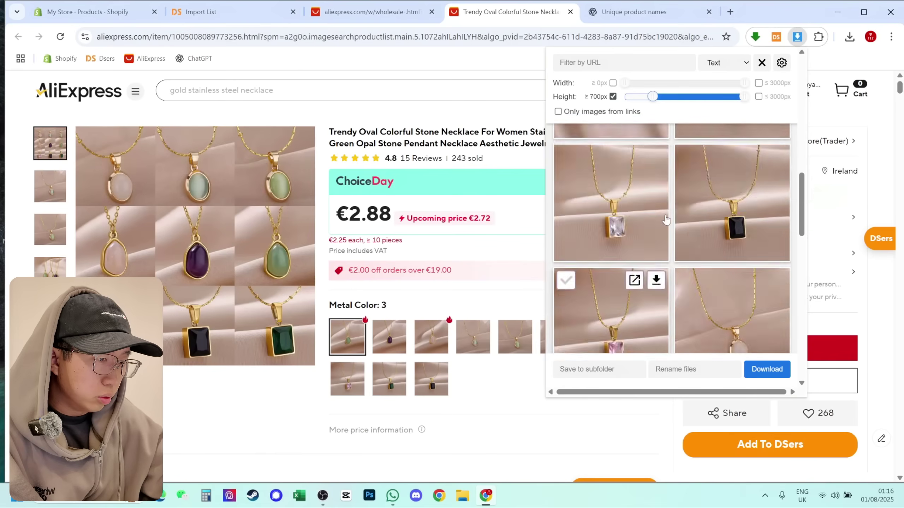
pyautogui.scroll(-5, 570, 242)
pyautogui.click(758, 373)
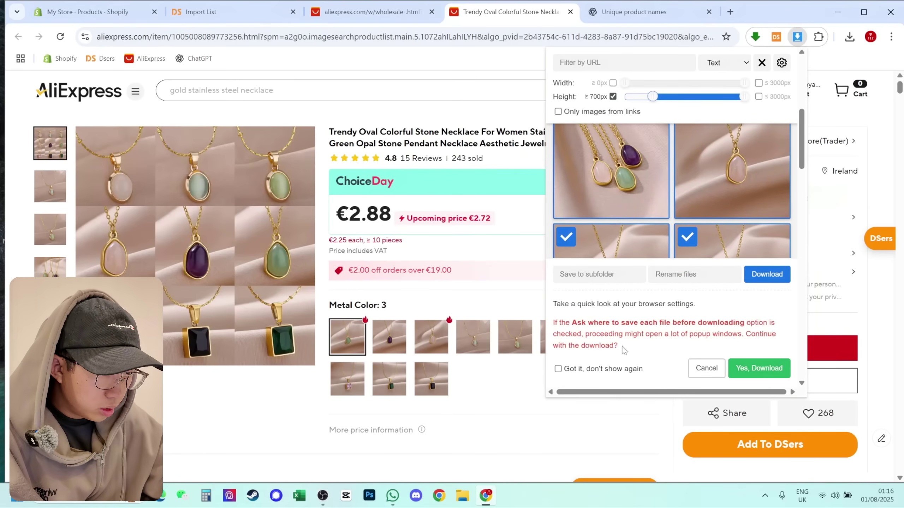
pyautogui.click(743, 373)
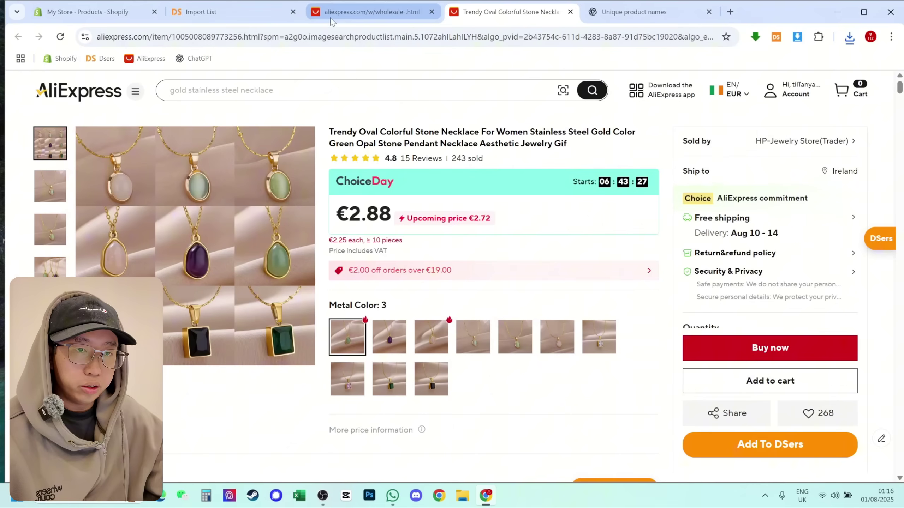
# Save the Verdelle Pendant Oval Necklace in the DSers import list and push it to the 8tizjm-px store
pyautogui.click(214, 11)
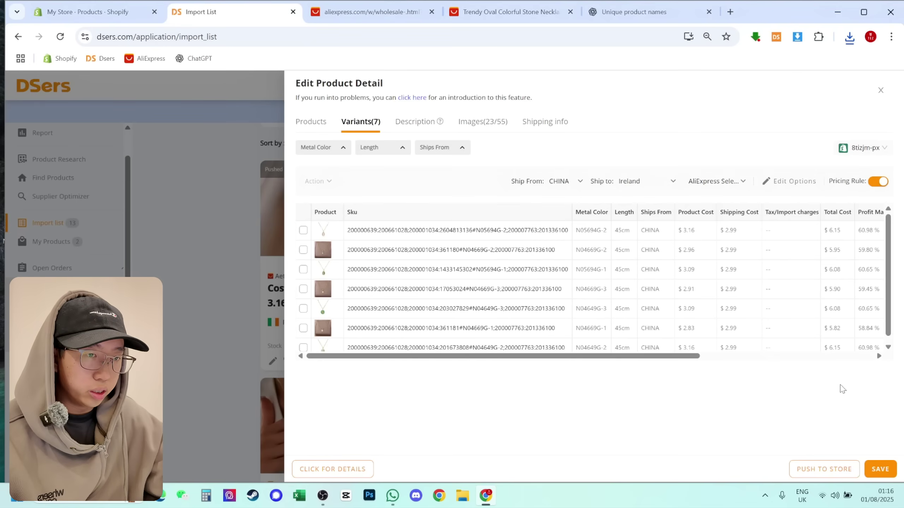
pyautogui.click(311, 121)
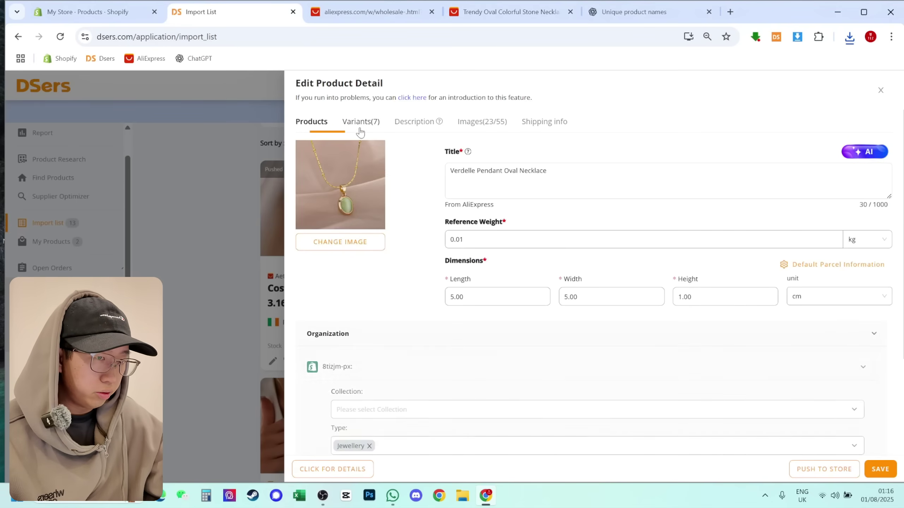
pyautogui.click(875, 470)
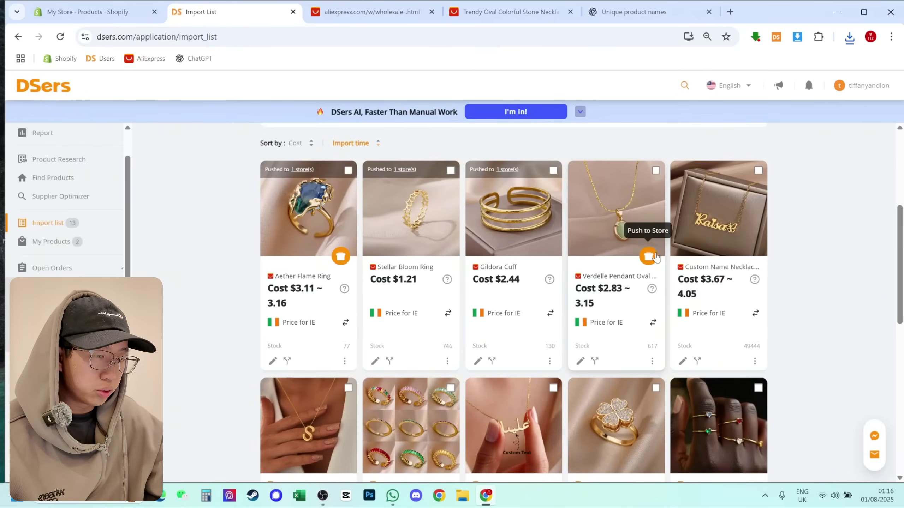
pyautogui.click(648, 255)
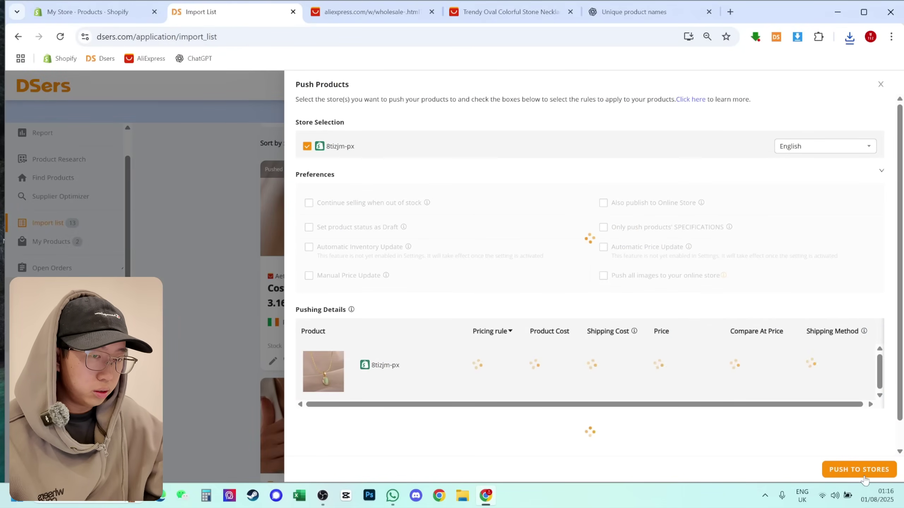
pyautogui.click(863, 471)
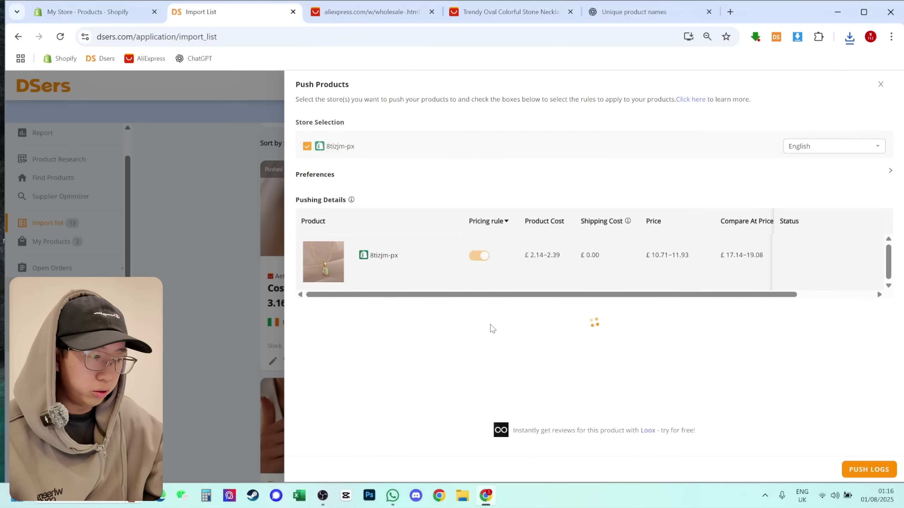
pyautogui.click(252, 299)
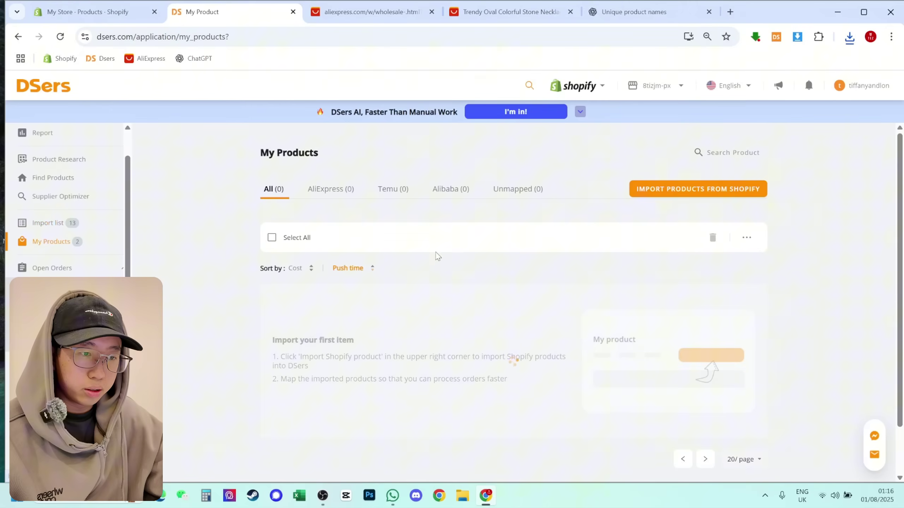
# Open the Stellar Bloom Ring and Aether Flame Ring in the store from My Products, closing the old Shopify products page
pyautogui.scroll(-3, 498, 302)
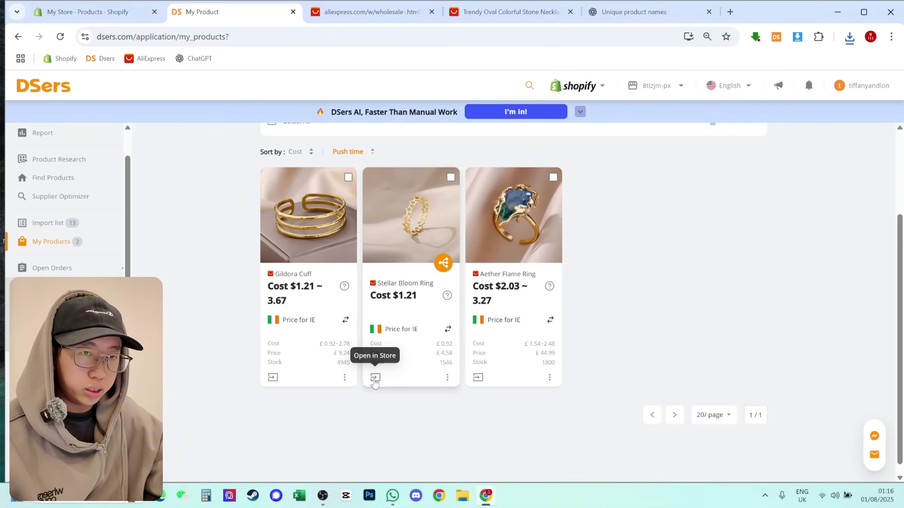
pyautogui.click(375, 378)
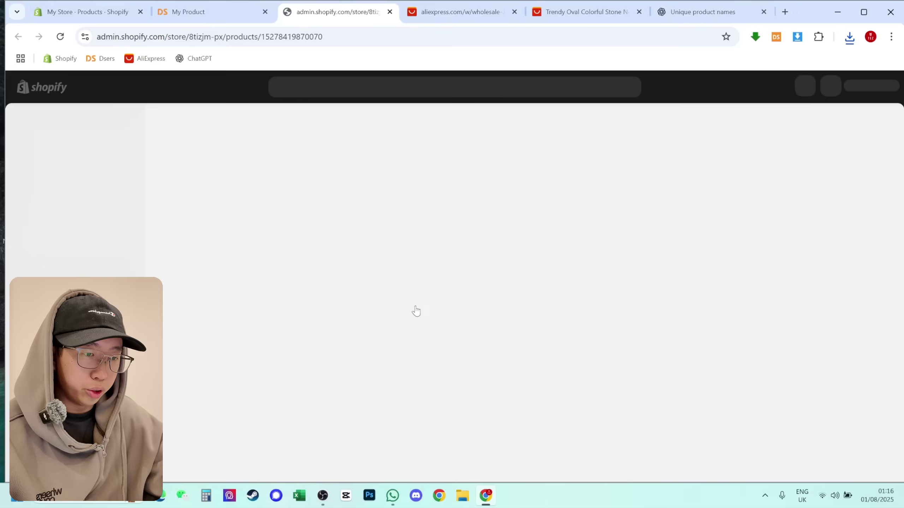
pyautogui.hotkey('ctrl', 'shift', 'Tab')
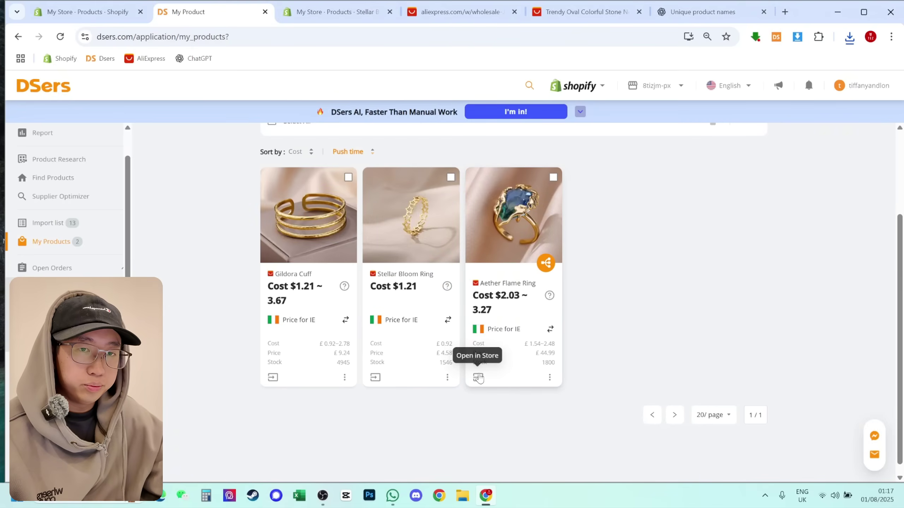
pyautogui.click(478, 378)
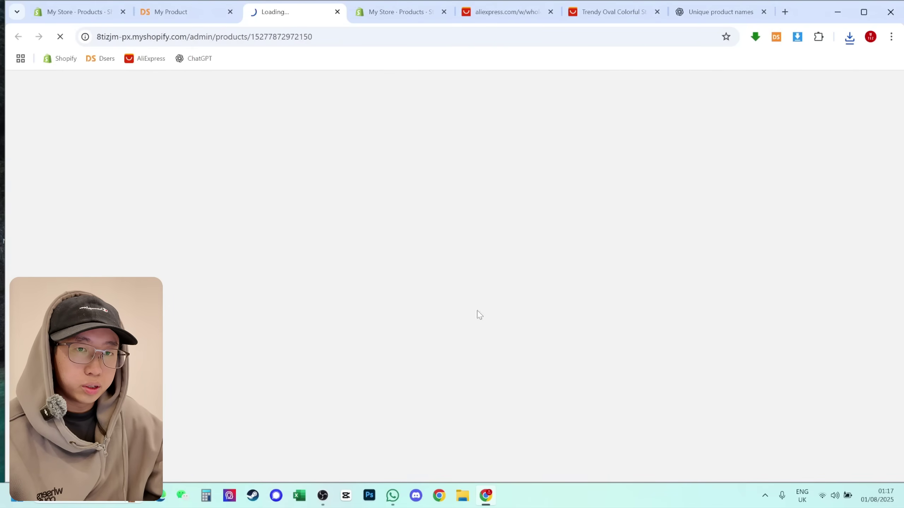
pyautogui.click(122, 12)
# Copy the Aether Flame Ring's full description from Shopify into the ChatGPT prompt of the Unique product names chat
pyautogui.scroll(-5, 303, 125)
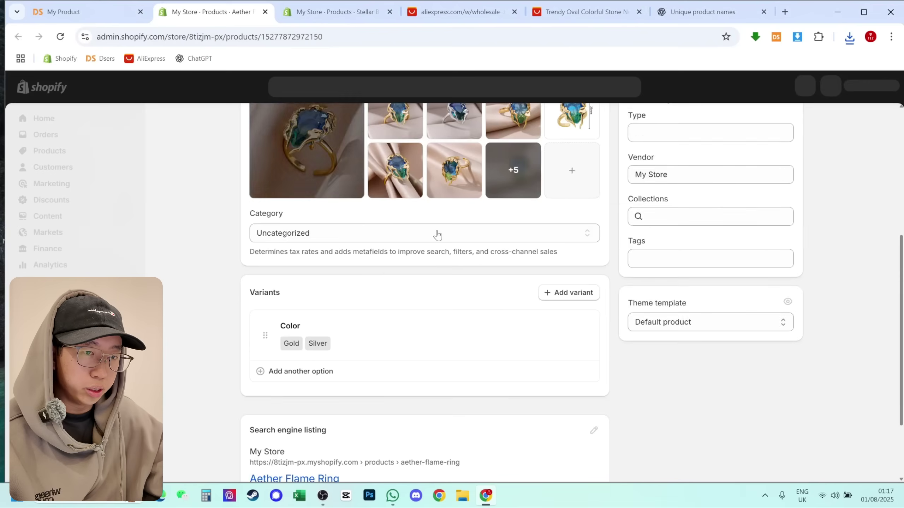
pyautogui.scroll(5, 427, 249)
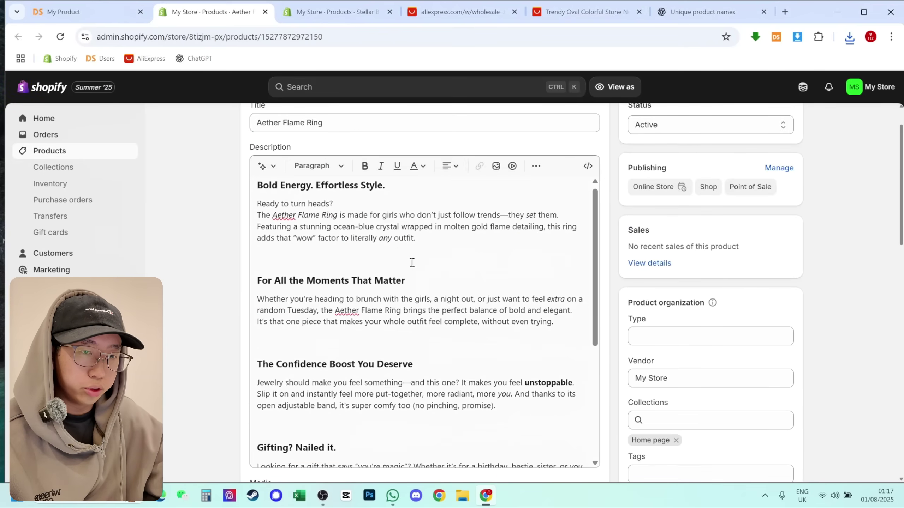
pyautogui.click(395, 264)
pyautogui.hotkey('ctrl', 'a')
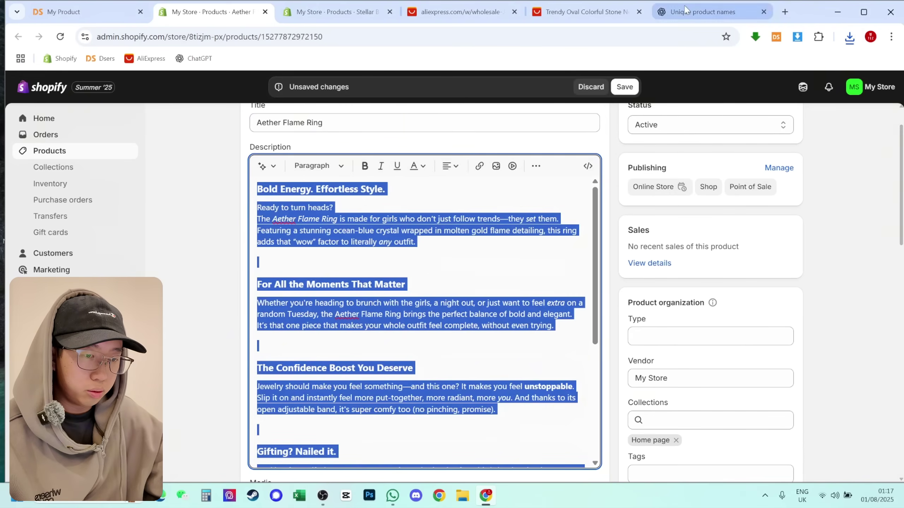
pyautogui.click(703, 11)
pyautogui.scroll(-8, 463, 356)
pyautogui.hotkey('ctrl', 'v')
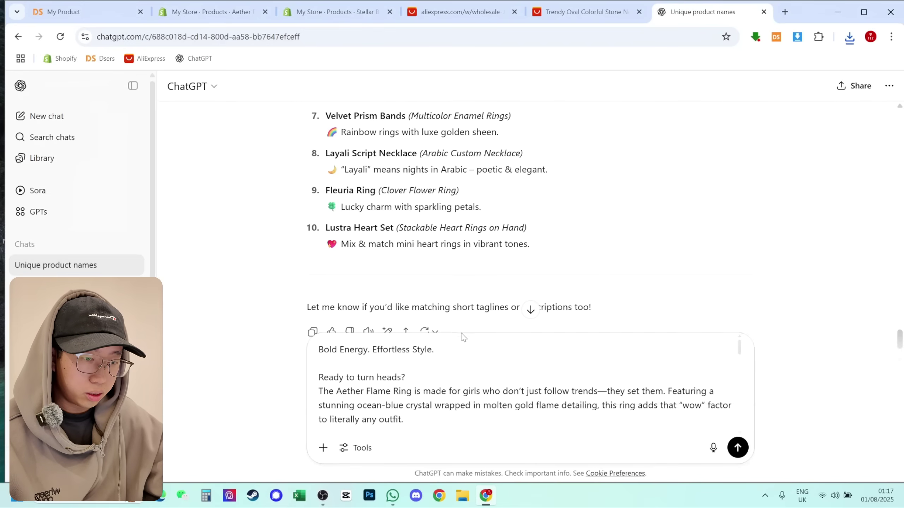
pyautogui.scroll(-6, 443, 388)
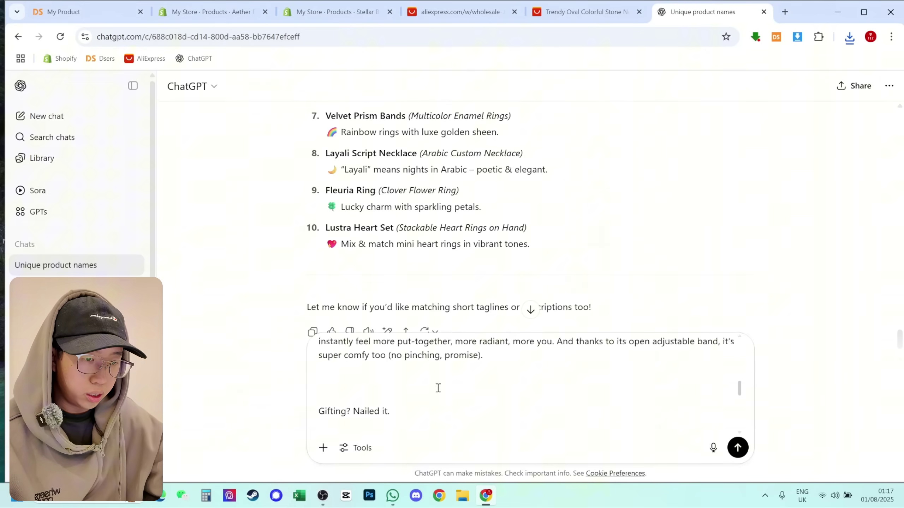
pyautogui.scroll(8, 345, 359)
# Start the prompt above the pasted text with "Can you write me a description for the" and copy the Stellar Bloom Ring title from Shopify
pyautogui.click(323, 349)
pyautogui.hotkey('shift', 'Return')
pyautogui.hotkey('shift', 'Return')
pyautogui.press('Up')
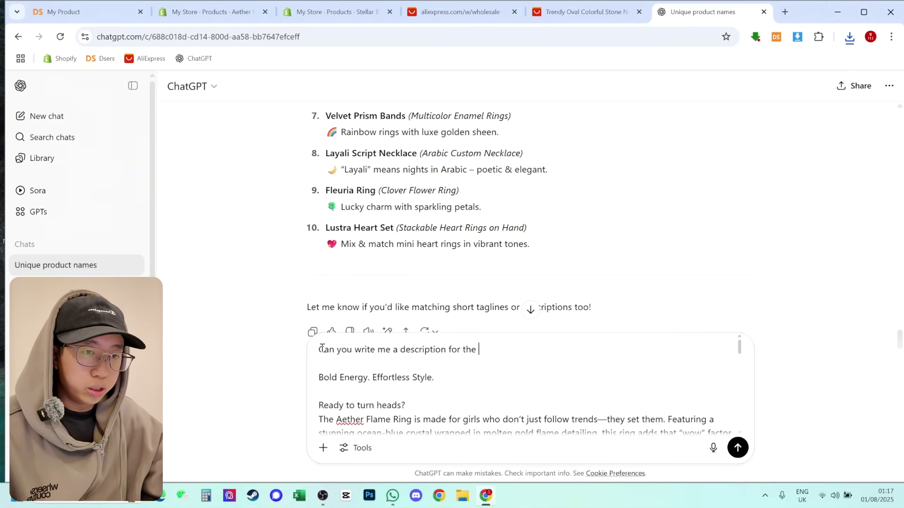
pyautogui.click(338, 12)
pyautogui.scroll(8, 345, 312)
pyautogui.click(350, 166)
pyautogui.hotkey('ctrl', 'a')
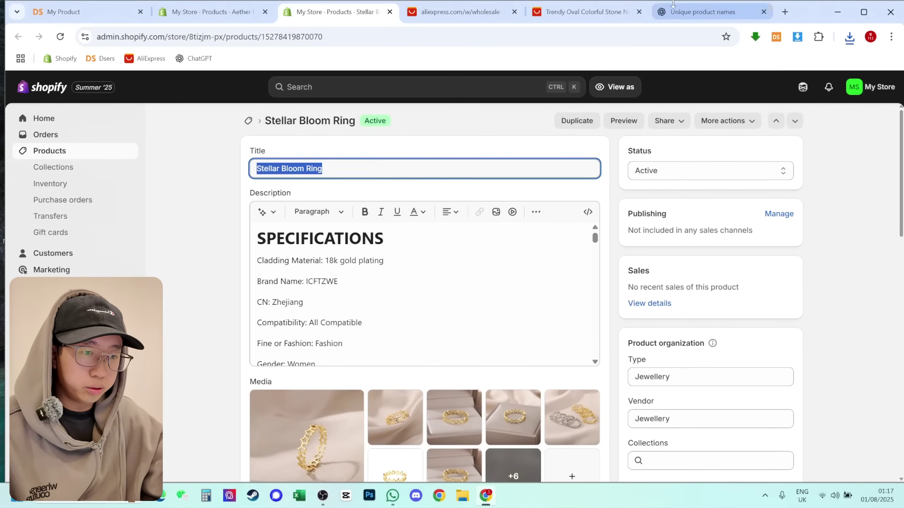
# Complete the ChatGPT request with the Stellar Bloom Ring name, gold and silver colours and sizes 7 8 9 10, and send it
pyautogui.scroll(-6, 508, 286)
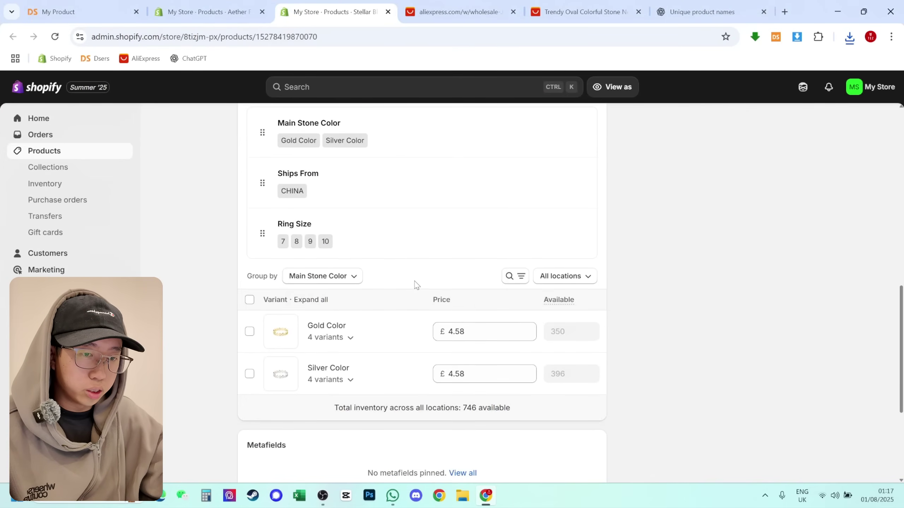
pyautogui.scroll(2, 395, 301)
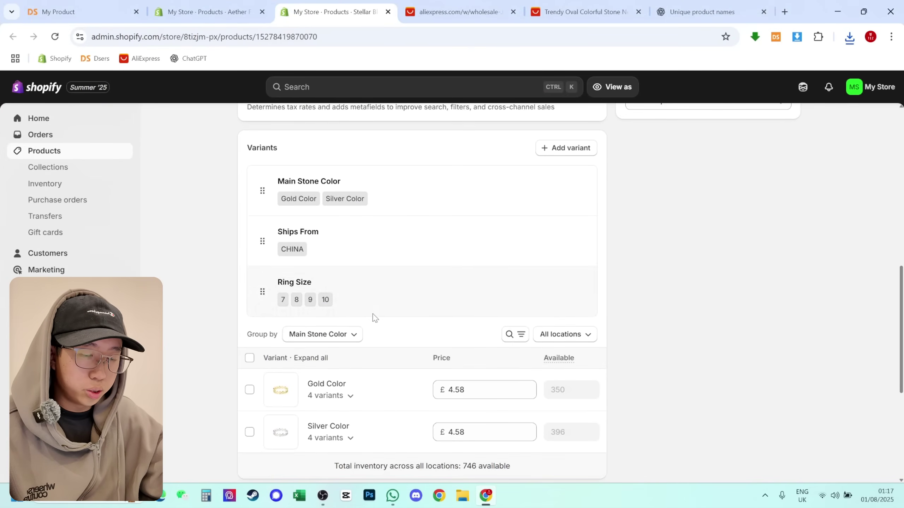
pyautogui.click(699, 12)
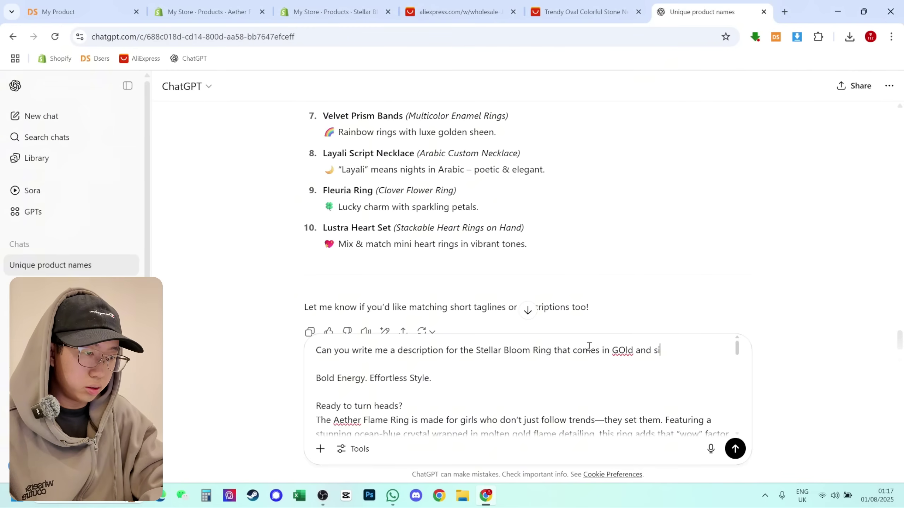
pyautogui.write('rsi')
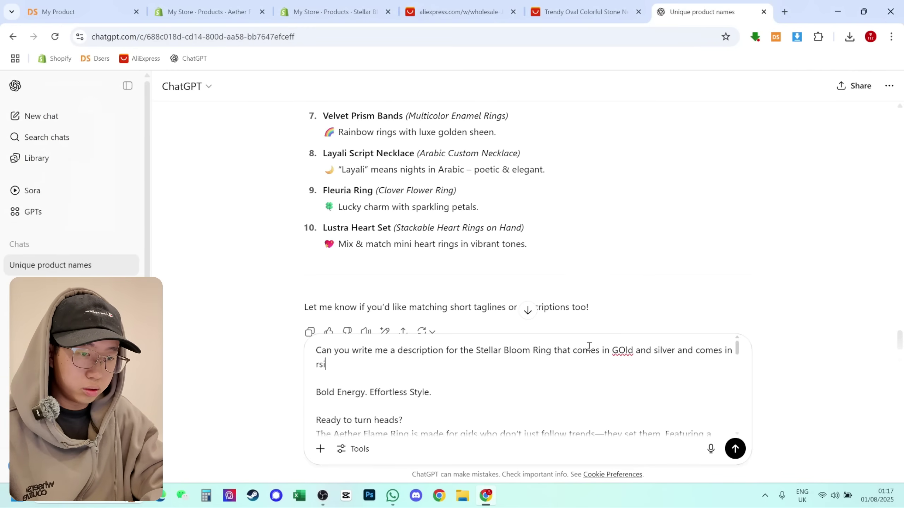
pyautogui.write('s')
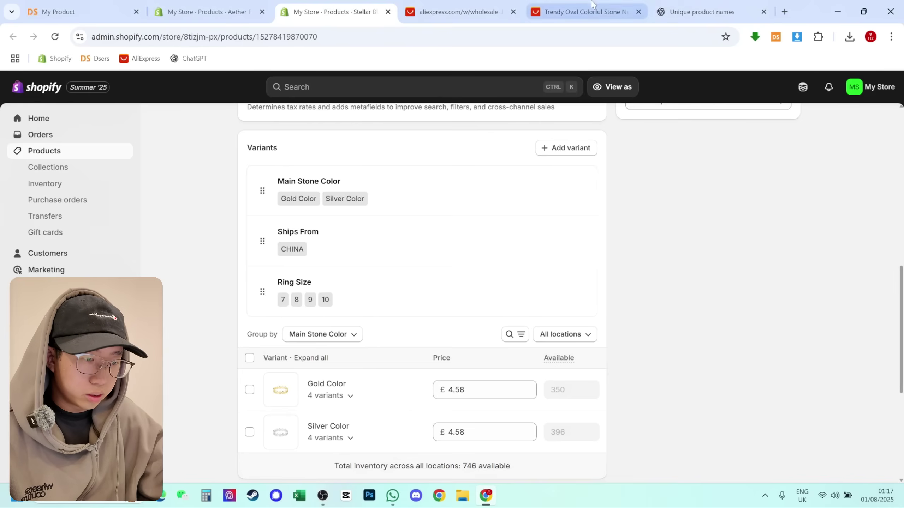
pyautogui.click(704, 16)
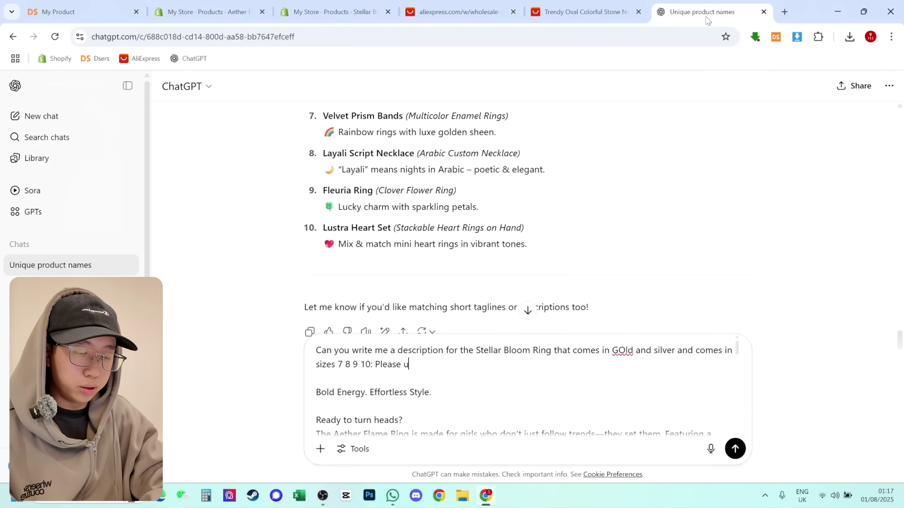
pyautogui.press('Return')
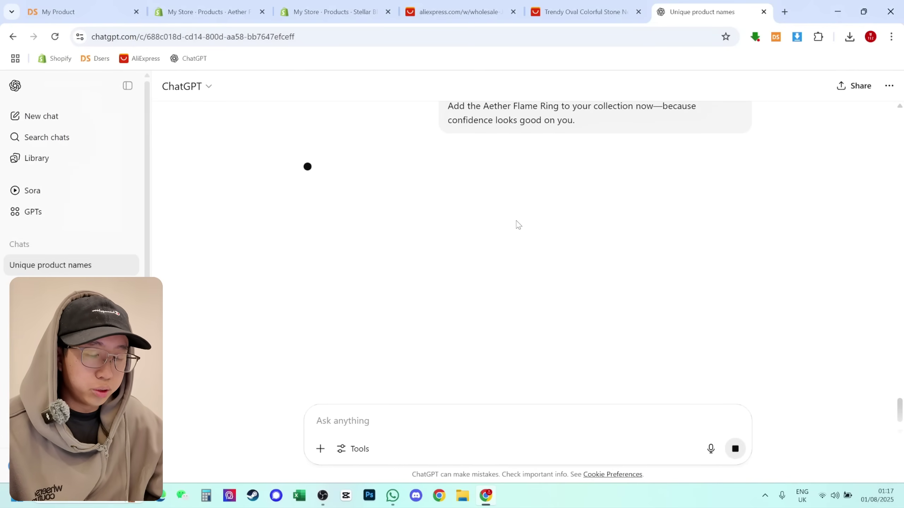
# Delete the Ships From option from the Stellar Bloom Ring's variants in Shopify
pyautogui.hotkey('ctrl', '3')
pyautogui.click(447, 261)
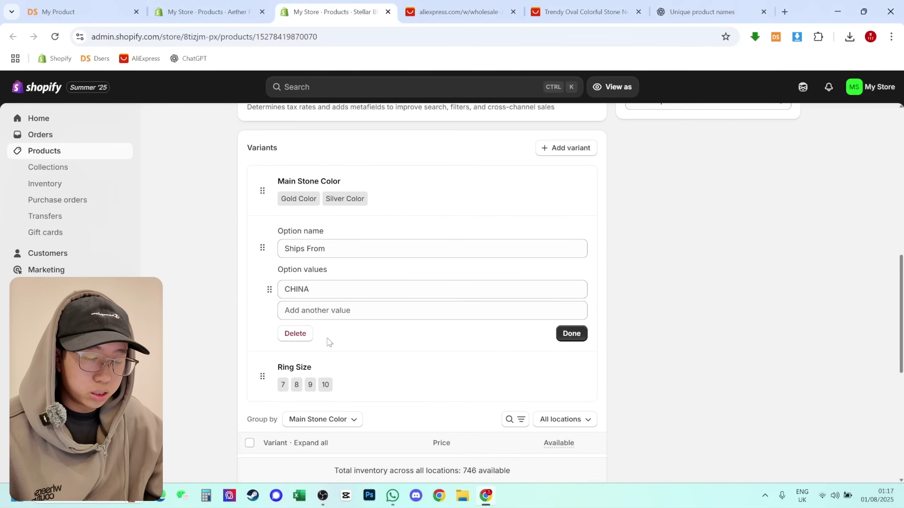
pyautogui.click(296, 334)
# Rename the Main Stone Color option to Color and shorten its values to Gold and Silver
pyautogui.click(407, 203)
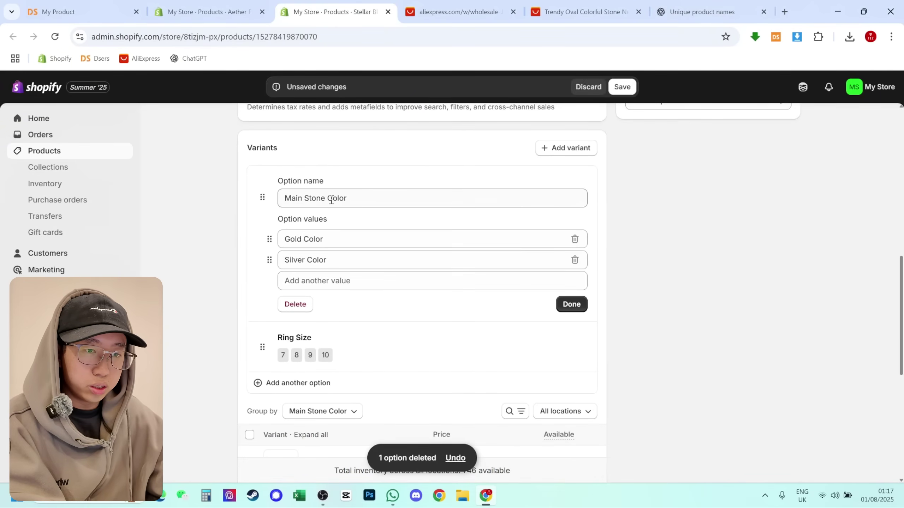
pyautogui.moveTo(329, 198); pyautogui.dragTo(267, 204)
pyautogui.press('BackSpace')
pyautogui.doubleClick(304, 236)
pyautogui.press('BackSpace')
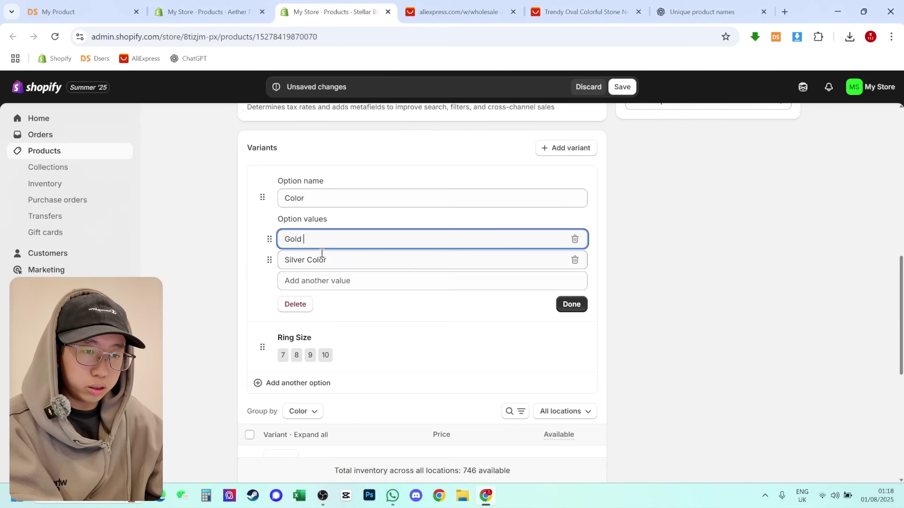
pyautogui.click(320, 261)
pyautogui.click(572, 304)
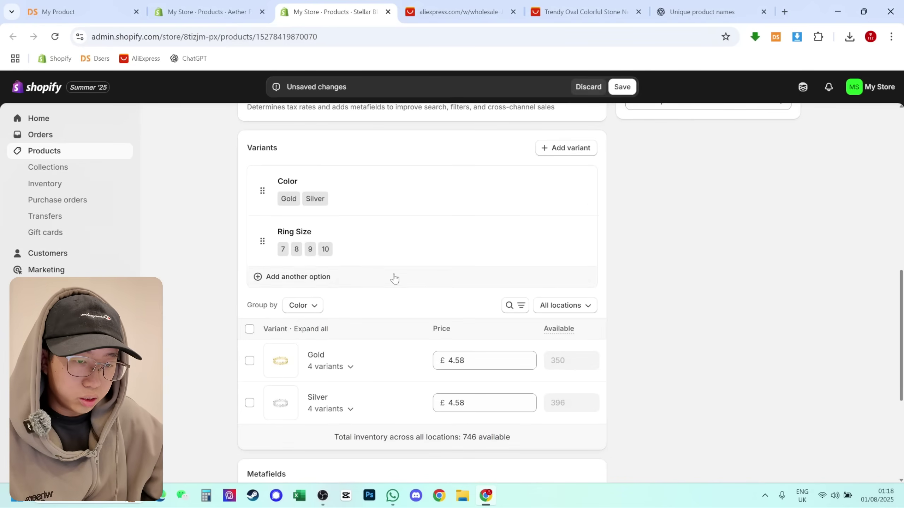
# Replace the Gold variant's image with the photo of the gold ring on its gift box
pyautogui.click(281, 361)
pyautogui.click(351, 320)
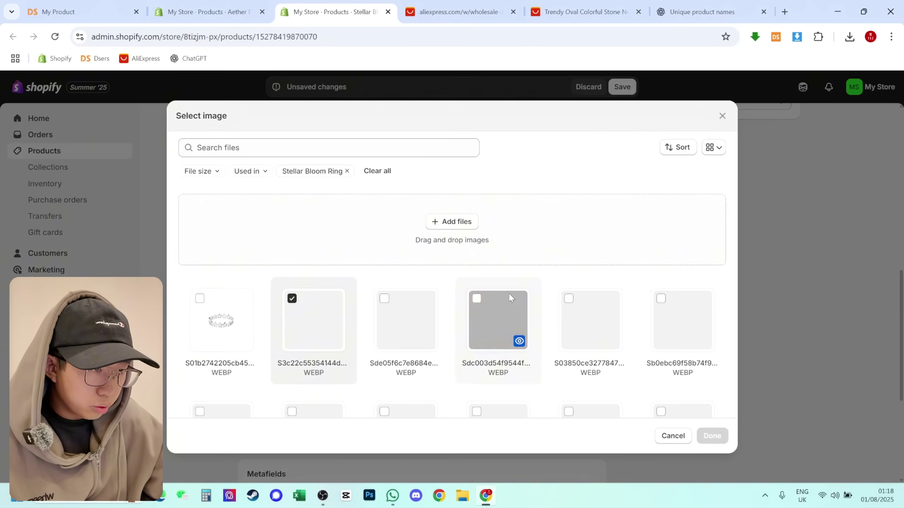
pyautogui.scroll(-3, 442, 350)
pyautogui.scroll(2, 575, 322)
pyautogui.click(683, 263)
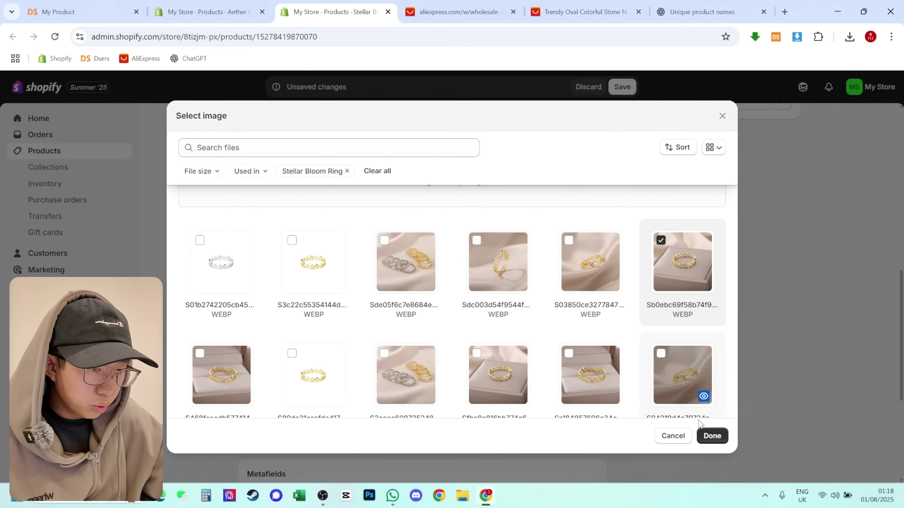
pyautogui.click(713, 437)
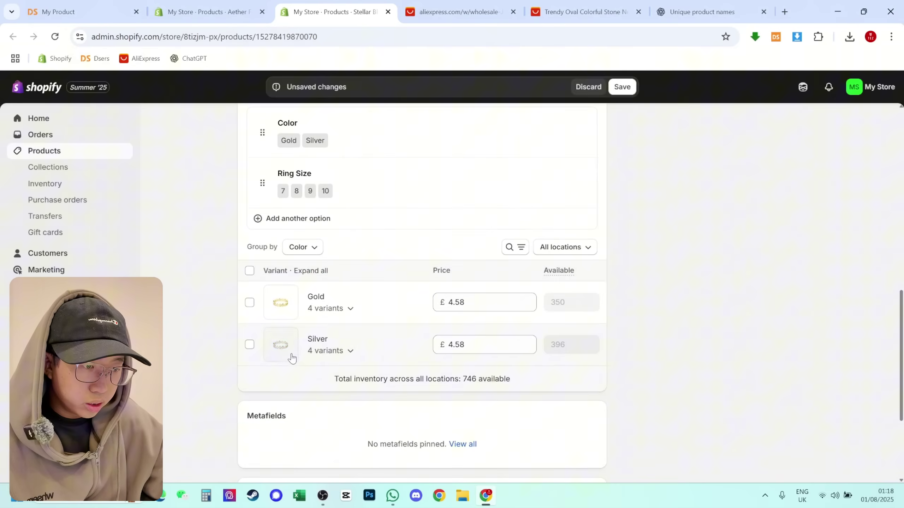
# Look through the Stellar Bloom Ring's image files for a silver photo for the Silver variant, and leave its image unchanged
pyautogui.click(282, 346)
pyautogui.scroll(-5, 504, 325)
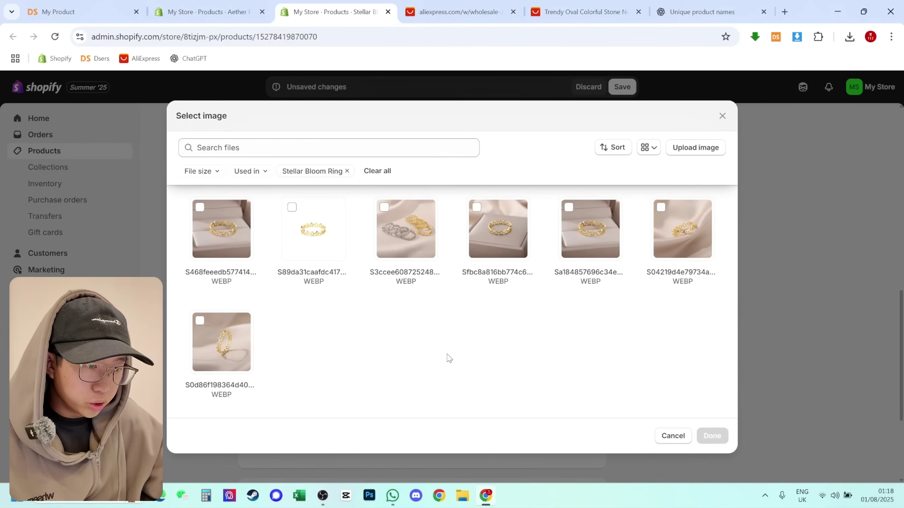
pyautogui.scroll(5, 434, 363)
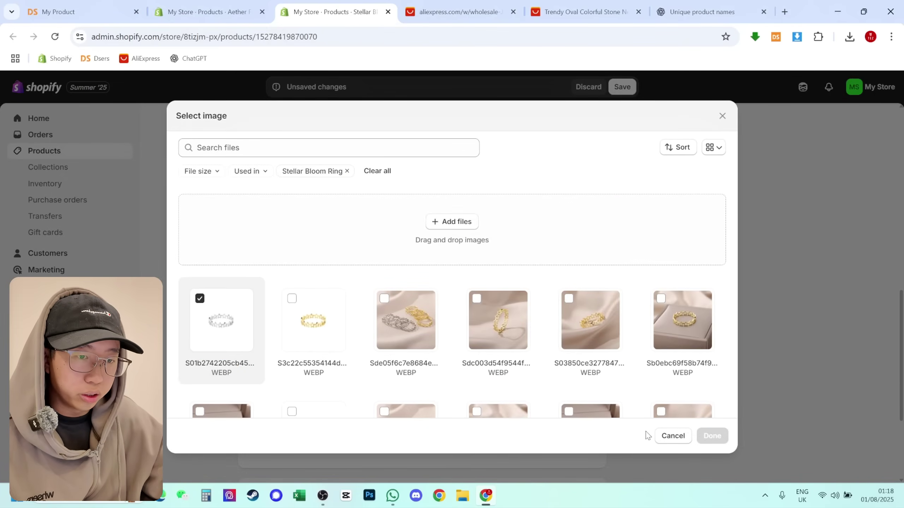
pyautogui.click(678, 435)
pyautogui.rightClick(288, 306)
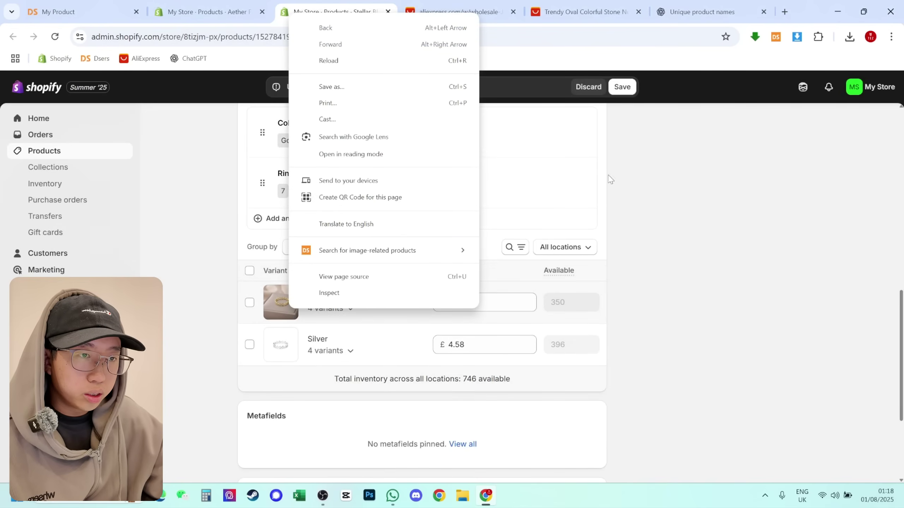
pyautogui.click(753, 211)
# Open the Stellar Bloom Ring's supplier listing from DSers and search AliExpress by image with its gold star ring photo
pyautogui.click(59, 11)
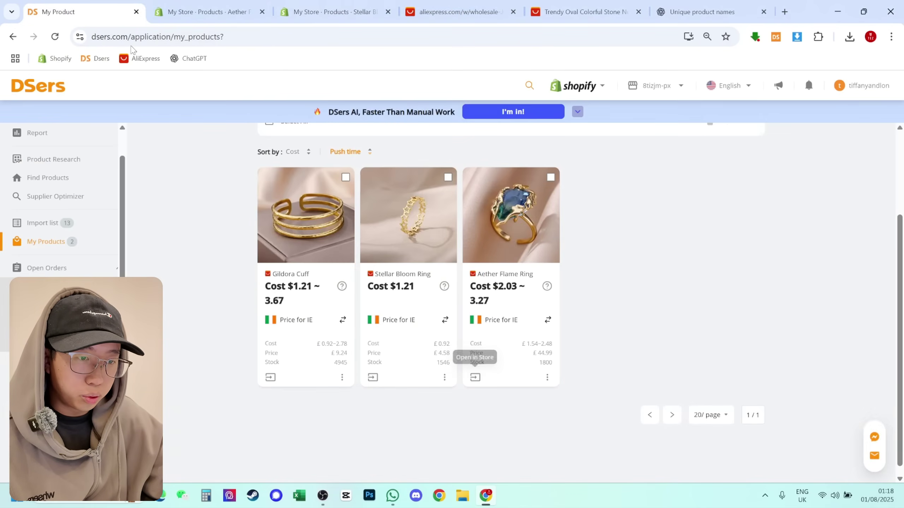
pyautogui.click(395, 277)
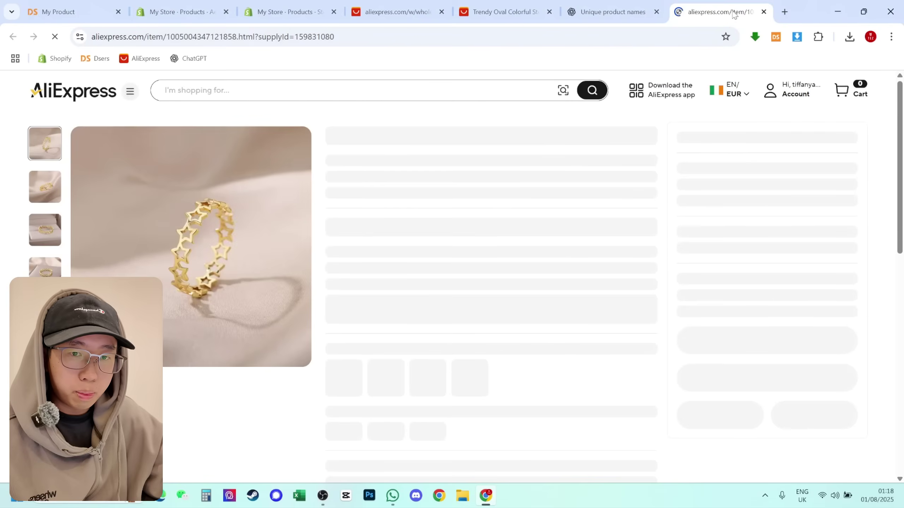
pyautogui.rightClick(49, 185)
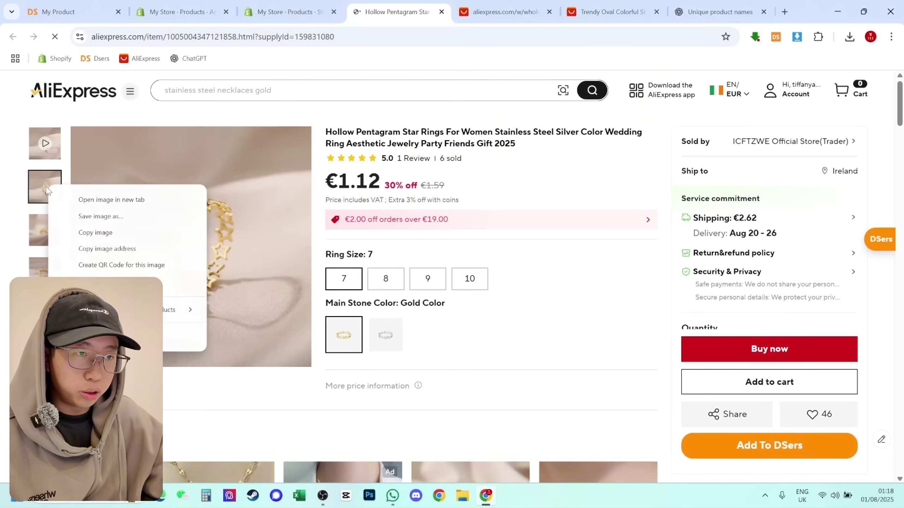
pyautogui.click(100, 232)
pyautogui.click(563, 90)
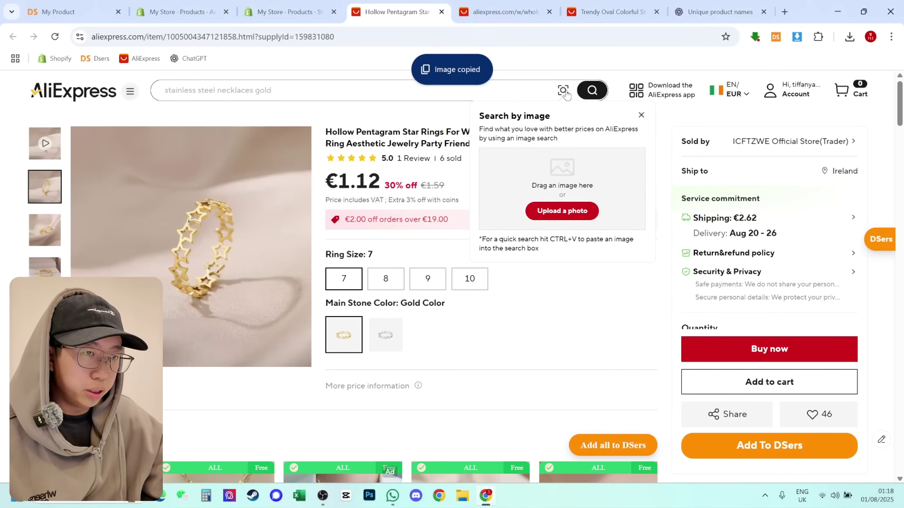
pyautogui.hotkey('ctrl', 'v')
pyautogui.click(525, 276)
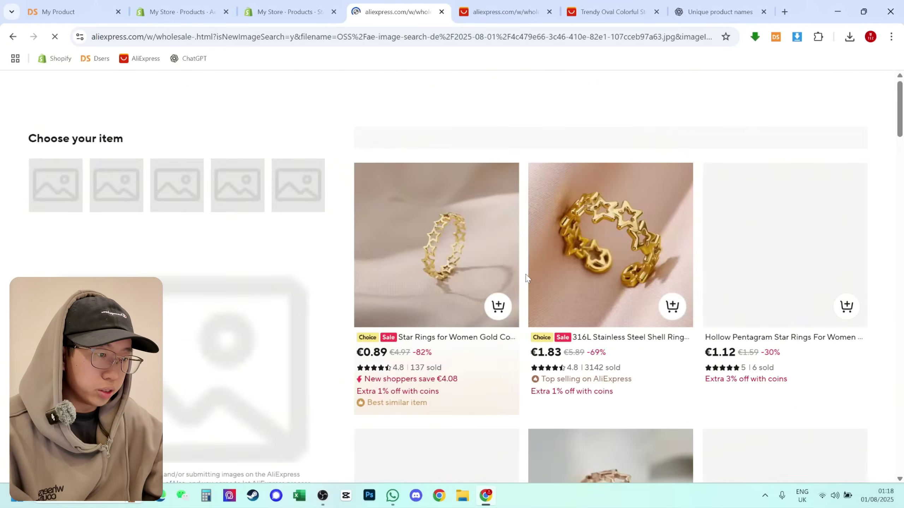
pyautogui.scroll(-5, 503, 258)
pyautogui.scroll(5, 481, 256)
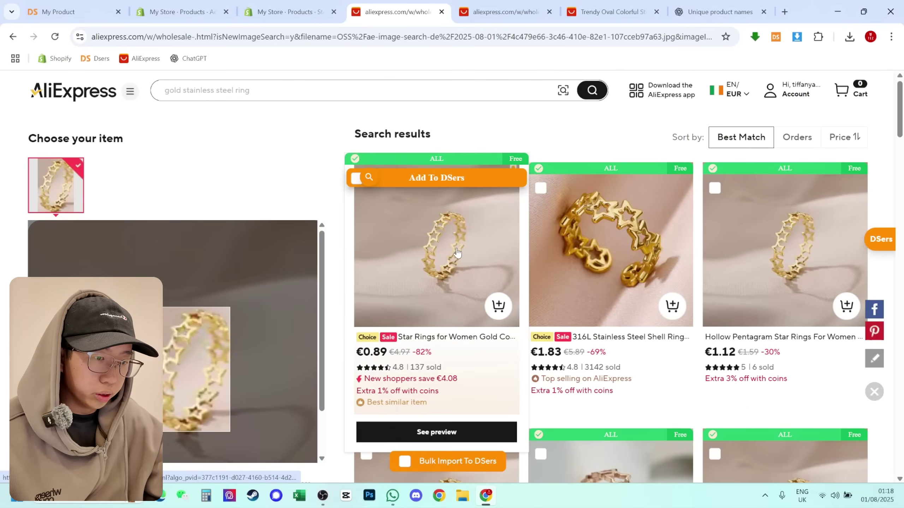
# Open the best-matching Star Rings for Women listing, close the two older AliExpress pages, and check its photos and description for silver images
pyautogui.middleClick(456, 255)
pyautogui.scroll(-5, 457, 255)
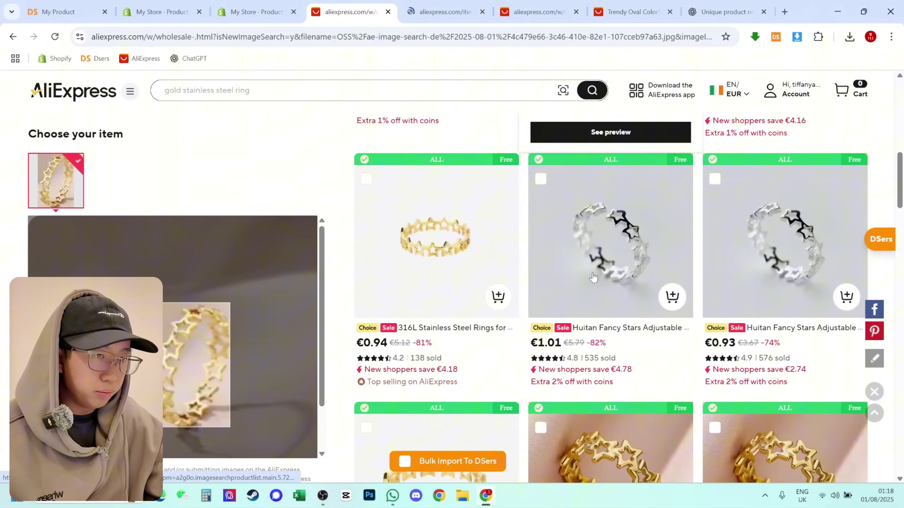
pyautogui.click(462, 12)
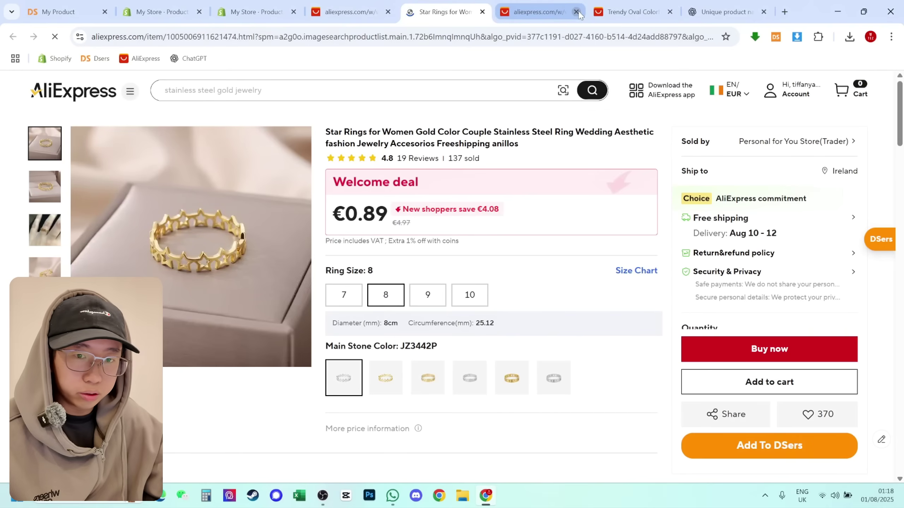
pyautogui.click(577, 12)
pyautogui.click(576, 11)
pyautogui.scroll(-10, 363, 280)
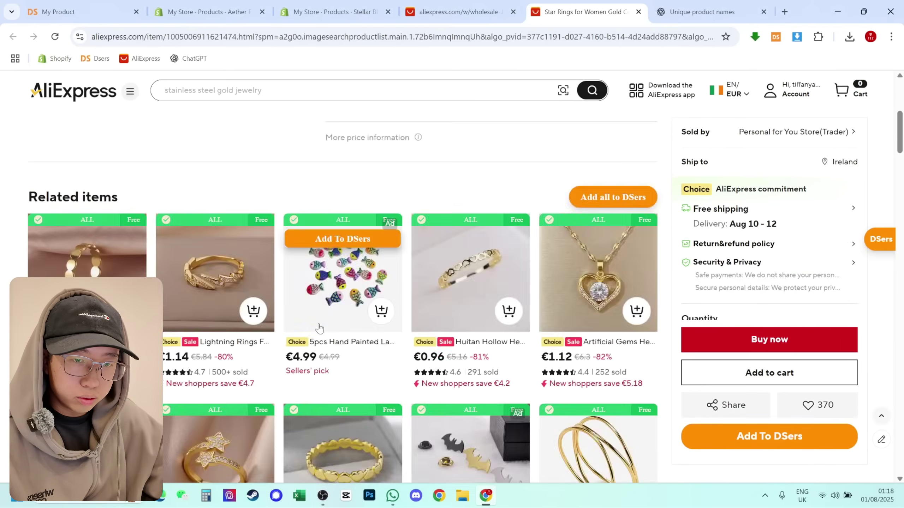
pyautogui.click(352, 207)
pyautogui.scroll(-20, 359, 257)
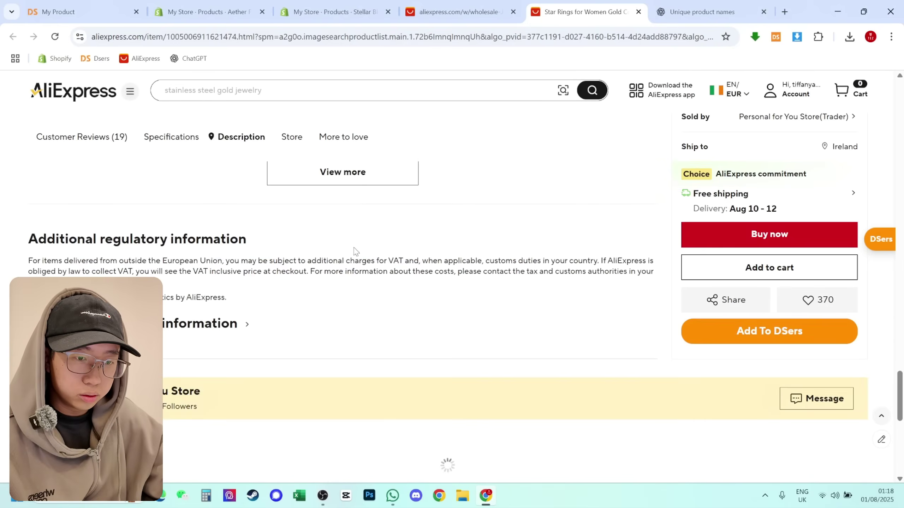
pyautogui.scroll(10, 359, 285)
pyautogui.scroll(13, 353, 308)
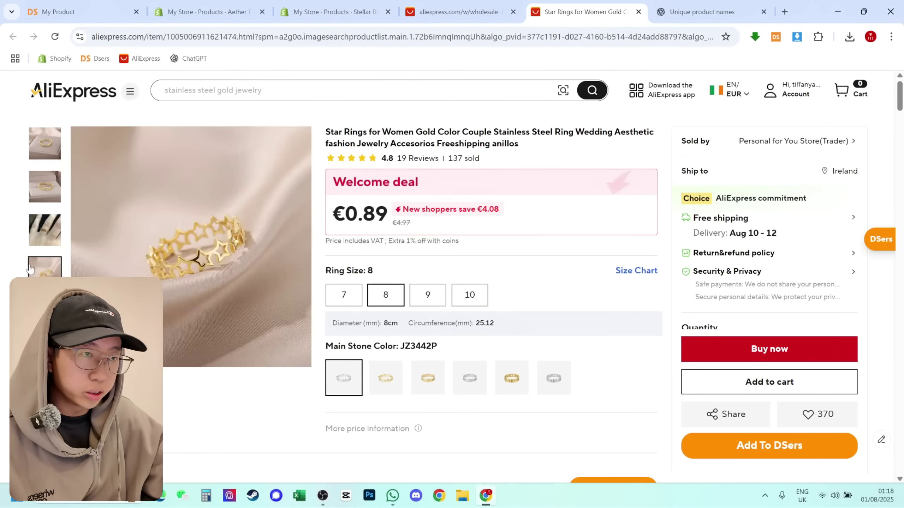
# Open the silver Huitan Fancy Stars adjustable ring listing from the image results and examine its photos and reviews
pyautogui.click(563, 90)
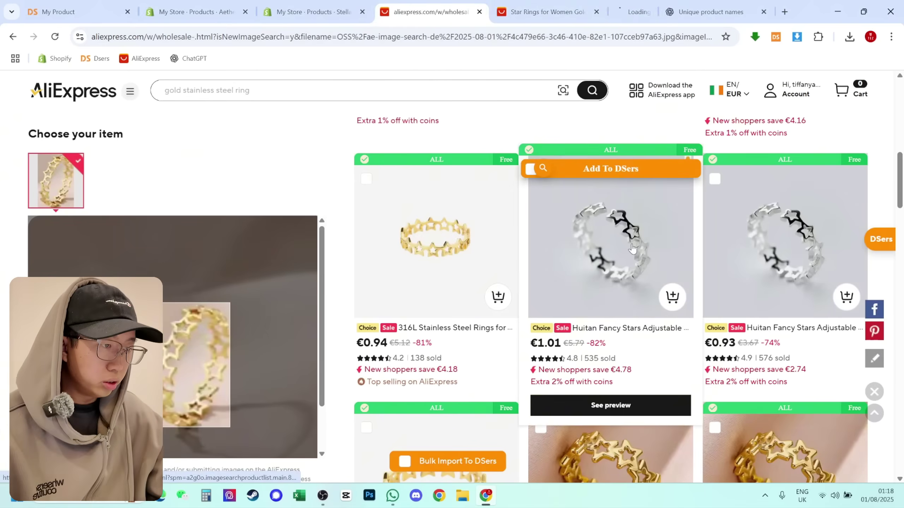
pyautogui.scroll(5, 605, 185)
pyautogui.click(543, 4)
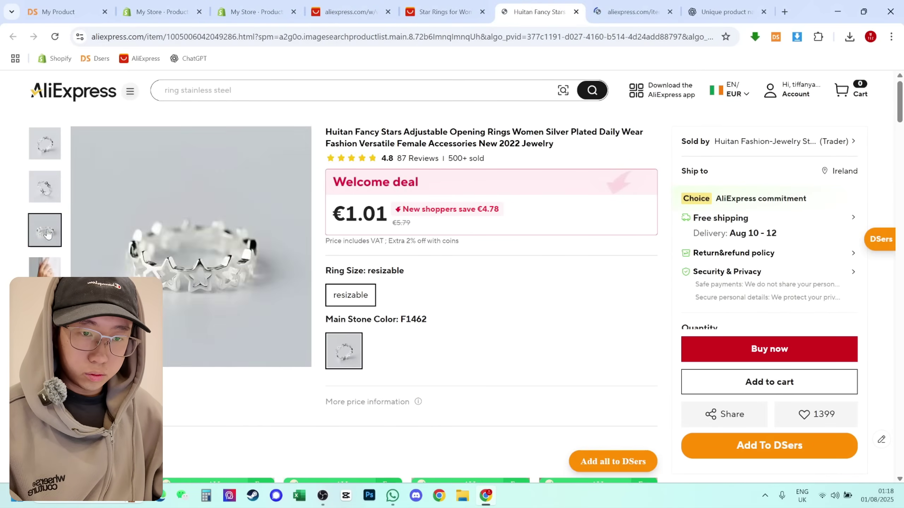
pyautogui.scroll(-10, 179, 355)
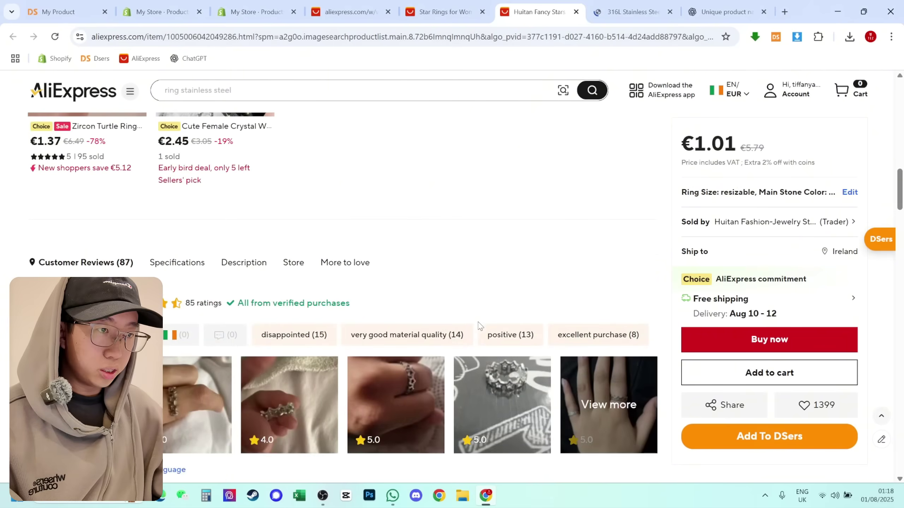
# Examine the reviews and description images of the 316L Stainless Steel Shell Rings listing, then close it
pyautogui.click(610, 5)
pyautogui.scroll(-15, 51, 203)
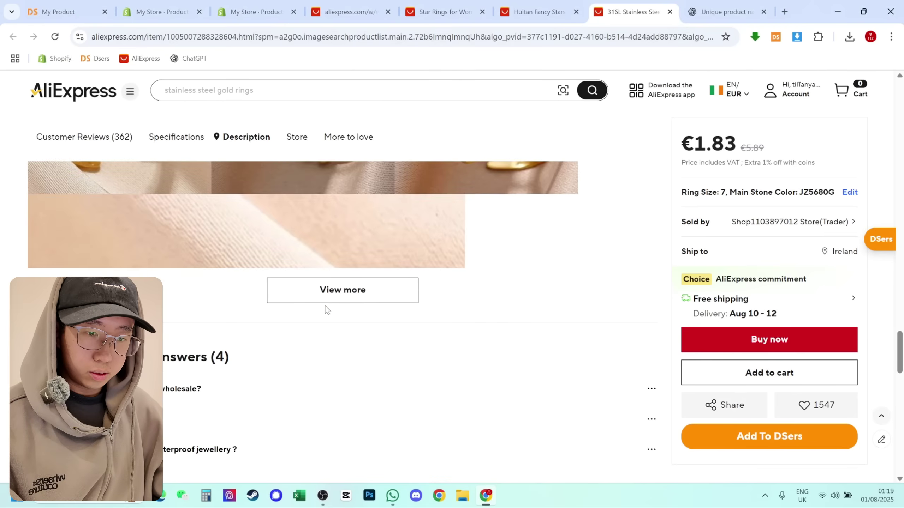
pyautogui.click(328, 300)
pyautogui.scroll(-10, 487, 309)
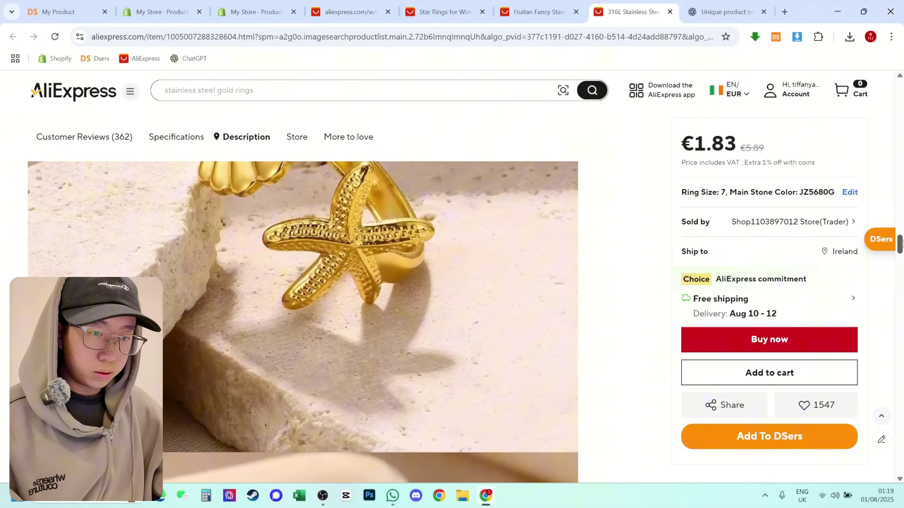
pyautogui.moveTo(901, 413); pyautogui.dragTo(903, 102)
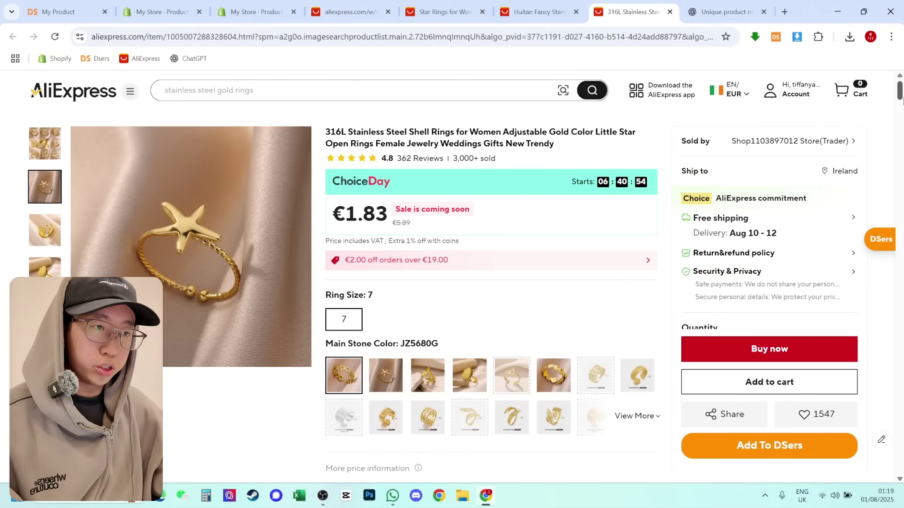
pyautogui.hotkey('ctrl', 'w')
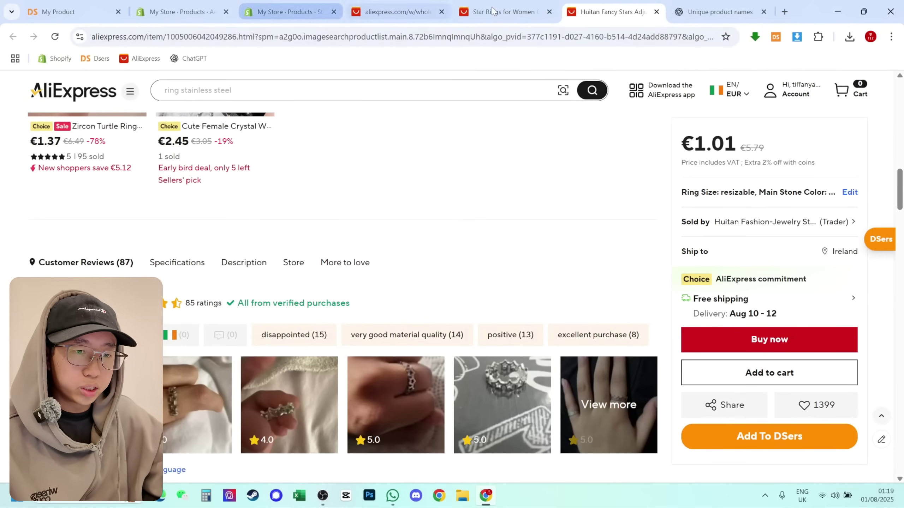
# Switch to the Stellar Bloom Ring in Shopify and add the tags Ring and Rings
pyautogui.click(290, 12)
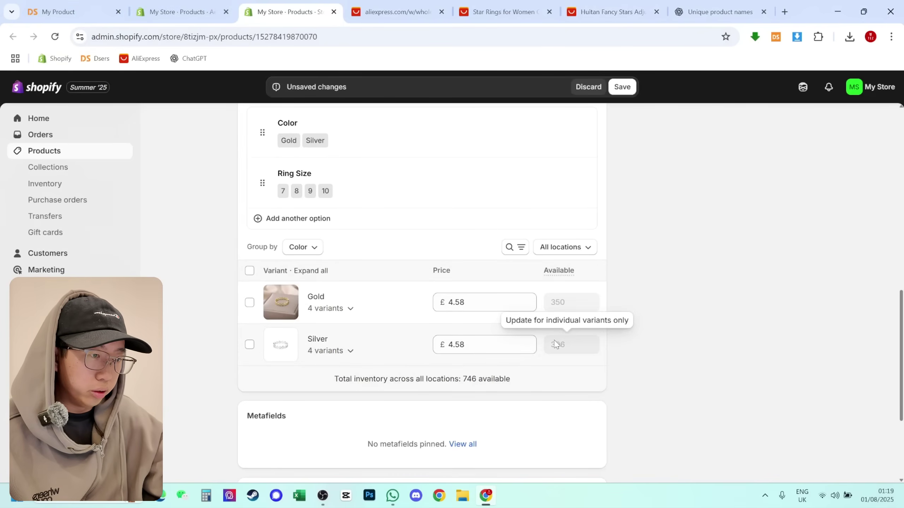
pyautogui.scroll(7, 633, 317)
pyautogui.click(678, 269)
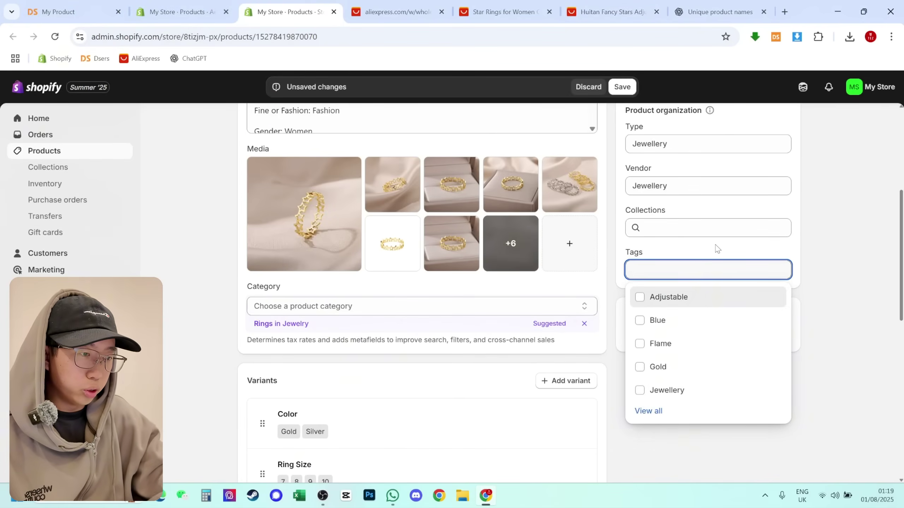
pyautogui.write('Ring')
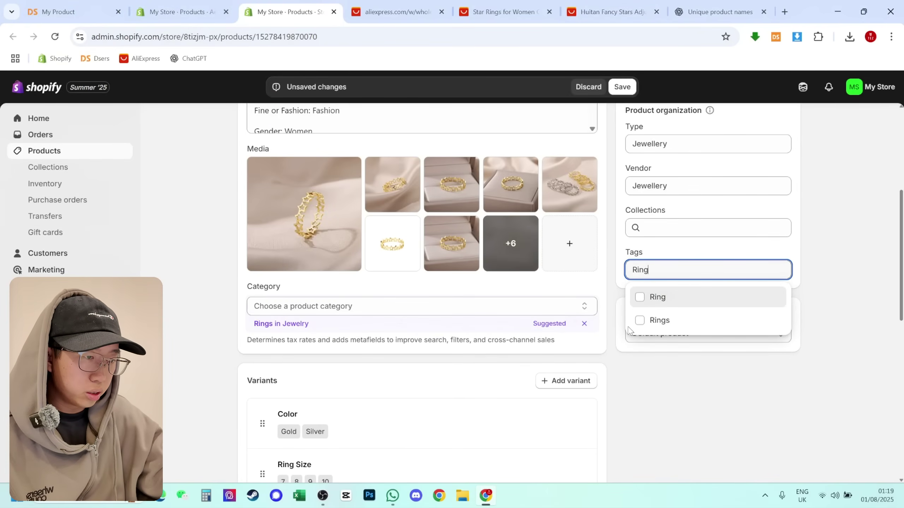
pyautogui.click(648, 297)
pyautogui.click(648, 321)
# Add the tags Gold and Silver to the Stellar Bloom Ring
pyautogui.doubleClick(641, 270)
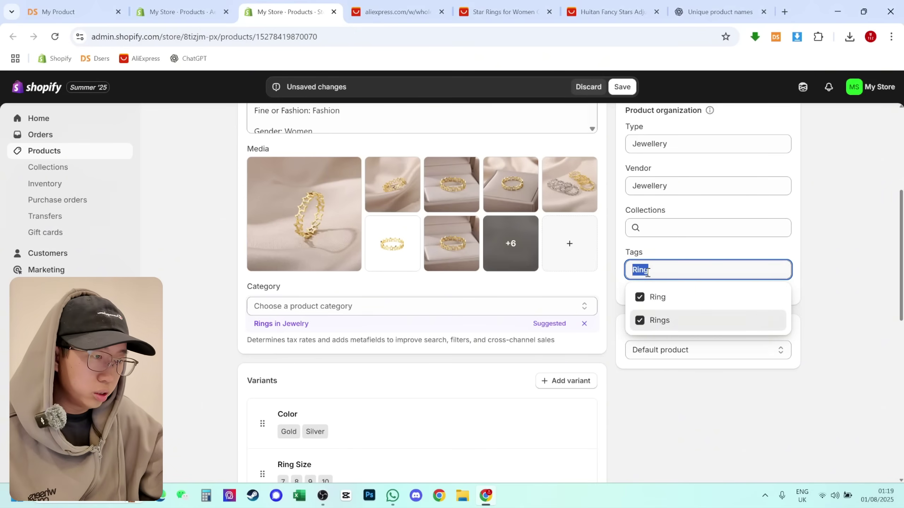
pyautogui.write('Gold')
pyautogui.press('Return')
pyautogui.doubleClick(662, 271)
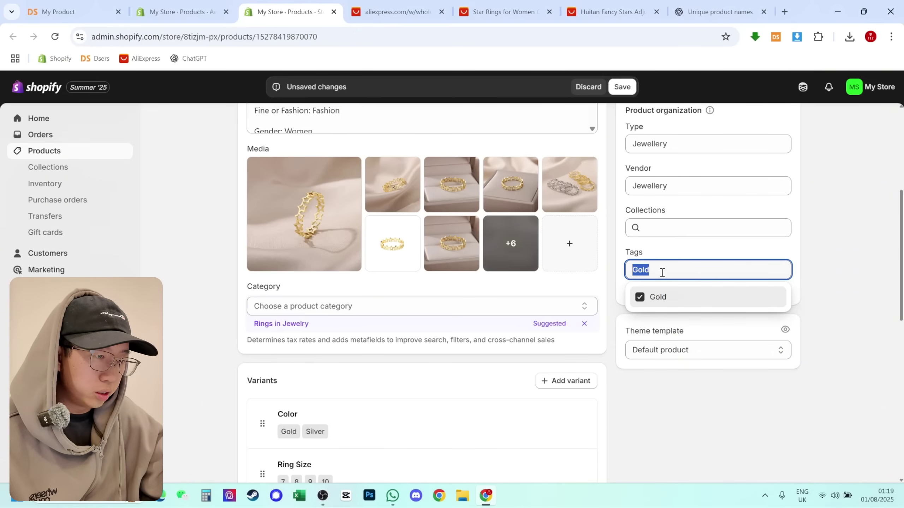
pyautogui.write('Silver')
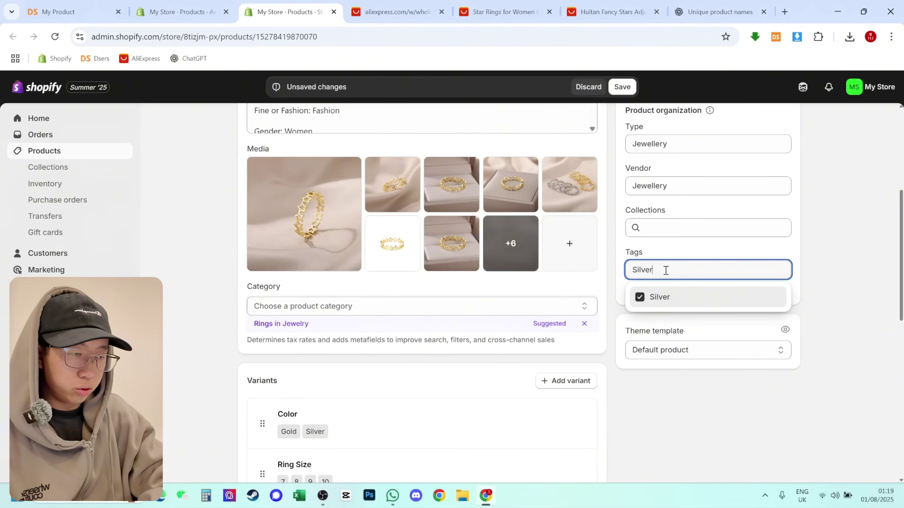
# Add the tags Jewellery and Jewelry to the product and clear the tag search text
pyautogui.doubleClick(665, 270)
pyautogui.write('Jewe')
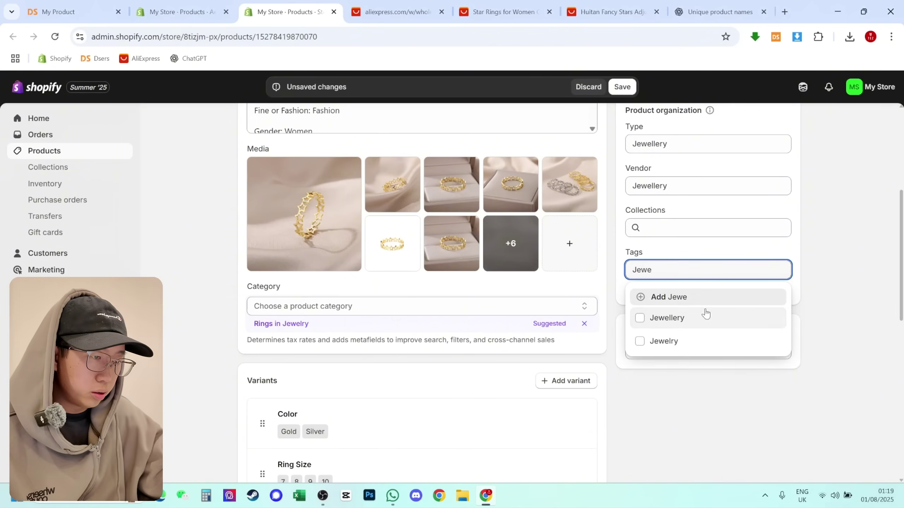
pyautogui.click(703, 316)
pyautogui.click(686, 337)
pyautogui.click(674, 276)
pyautogui.doubleClick(673, 277)
pyautogui.press('BackSpace')
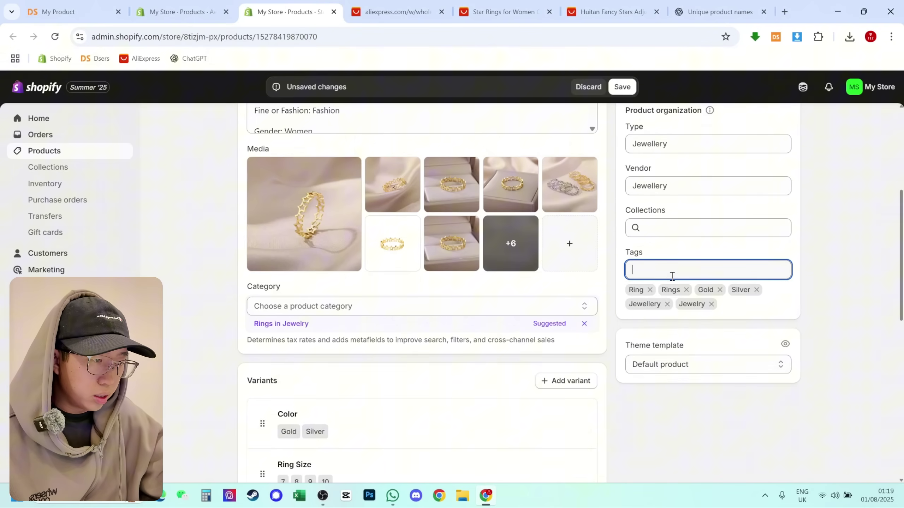
# Create the new tag 2025 August and add it to the Stellar Bloom Ring
pyautogui.scroll(1, 846, 328)
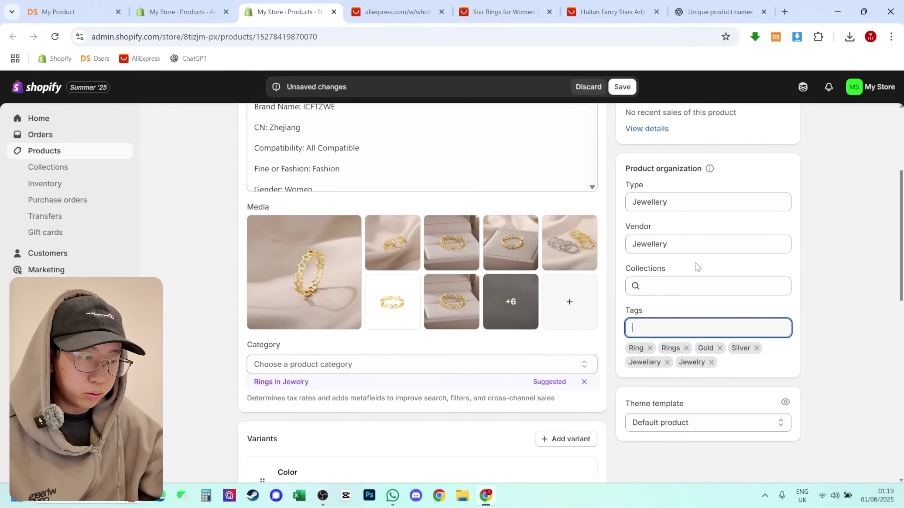
pyautogui.scroll(2, 697, 267)
pyautogui.scroll(-2, 596, 289)
pyautogui.write('2')
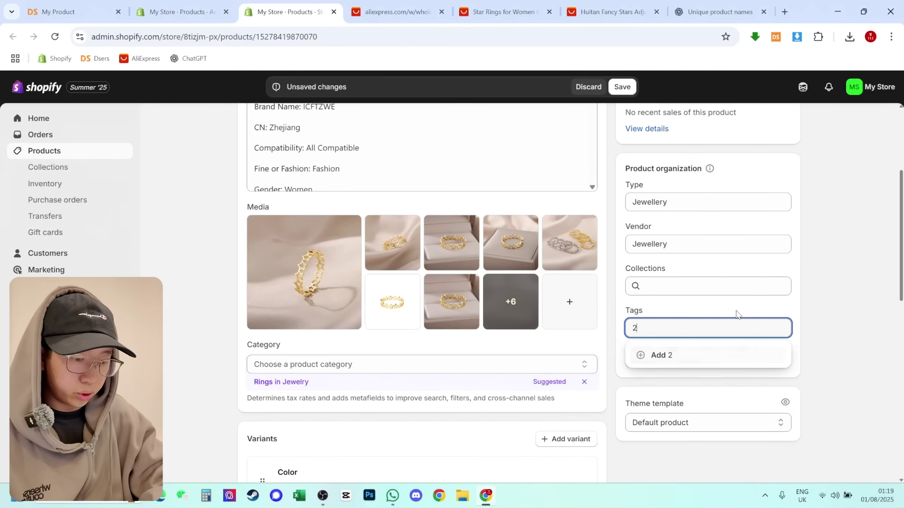
pyautogui.write('025 August')
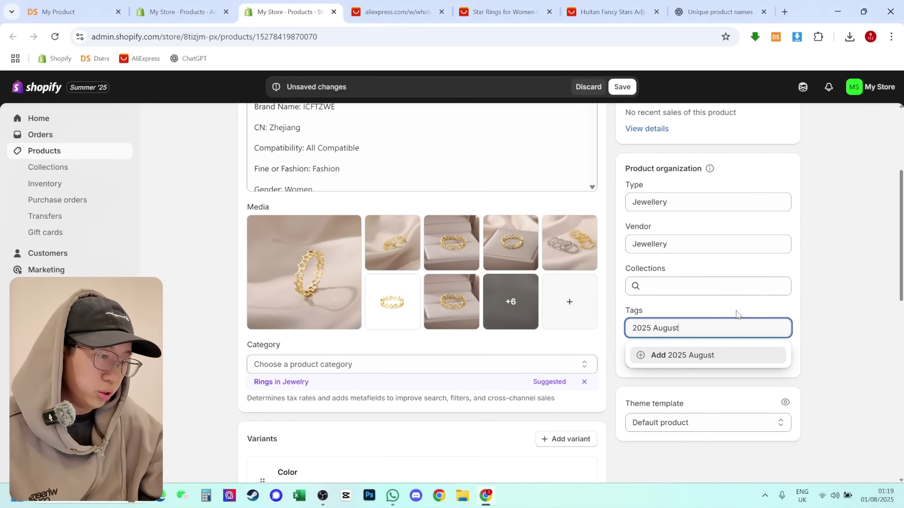
pyautogui.click(661, 356)
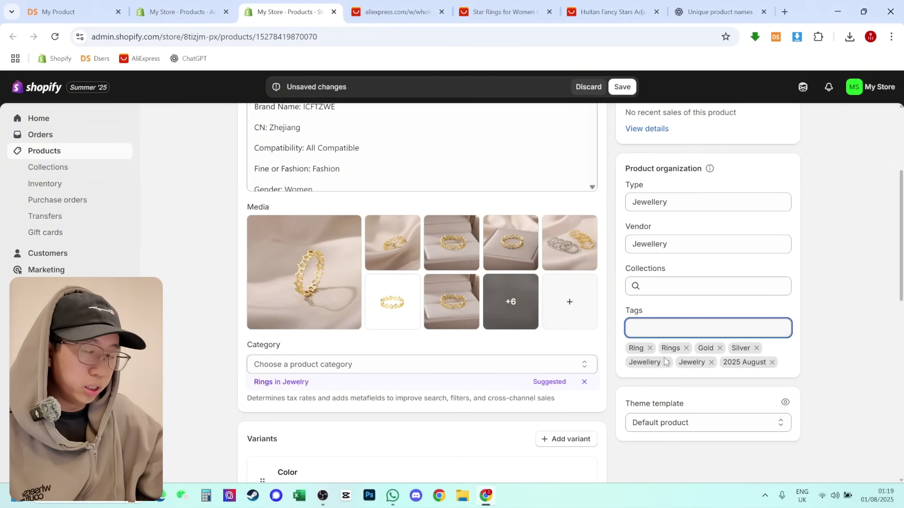
pyautogui.click(811, 325)
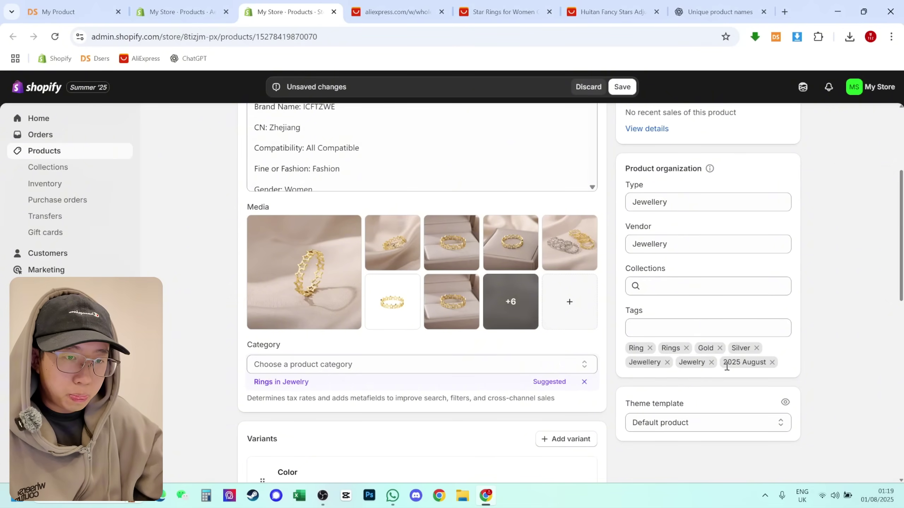
# Switch to the ChatGPT conversation, place its tab beside the Shopify product tab, and copy the Stellar Bloom Ring description
pyautogui.scroll(5, 726, 367)
pyautogui.click(302, 292)
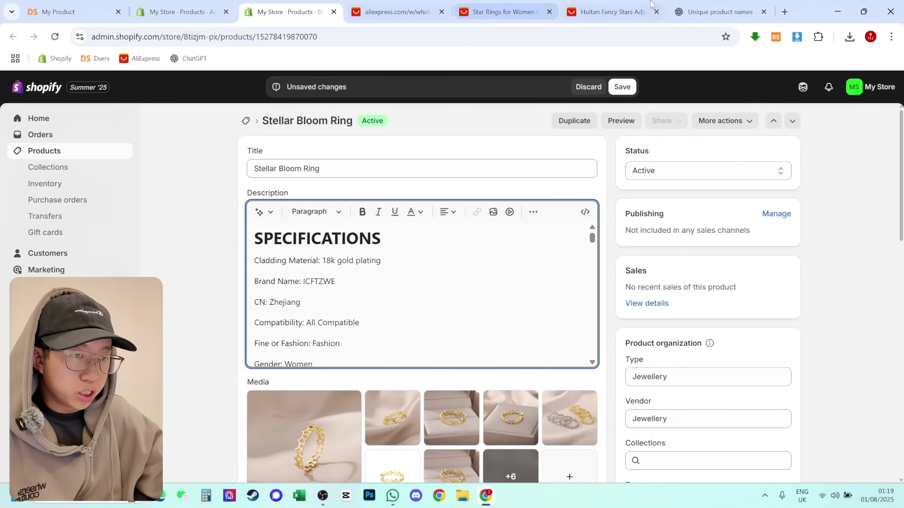
pyautogui.click(715, 11)
pyautogui.moveTo(716, 12); pyautogui.dragTo(395, 11)
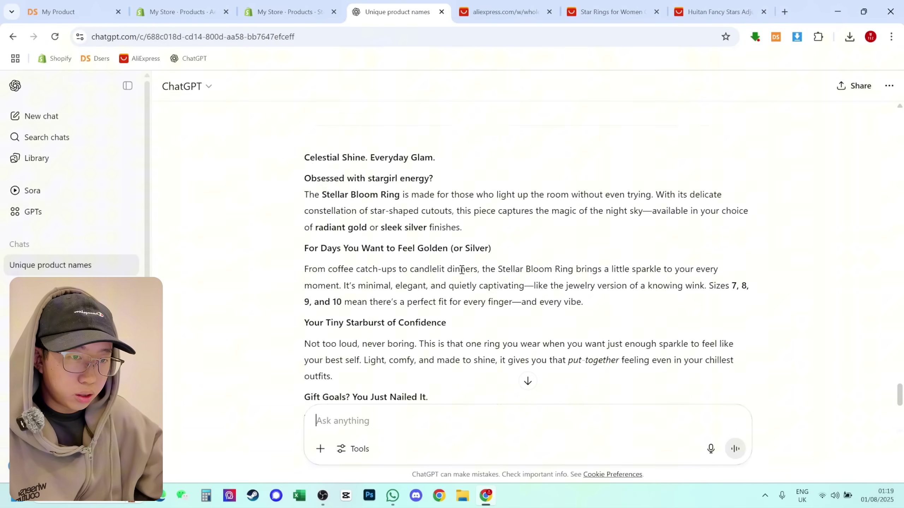
pyautogui.scroll(-1, 461, 270)
pyautogui.moveTo(305, 172); pyautogui.dragTo(649, 306)
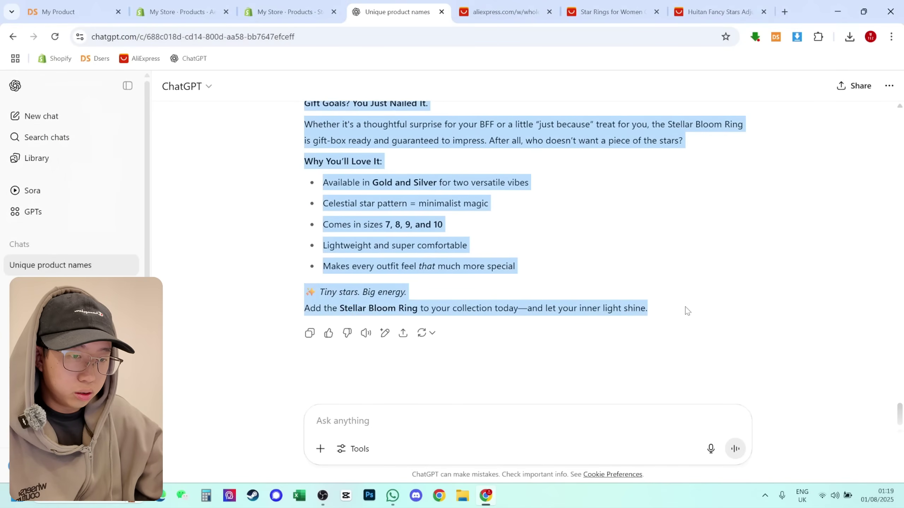
pyautogui.hotkey('ctrl', 'c')
# Replace the Stellar Bloom Ring's specification text in Shopify with the copied ChatGPT description
pyautogui.hotkey('ctrl', 'shift', 'Tab')
pyautogui.hotkey('ctrl', 'a')
pyautogui.press('BackSpace')
pyautogui.hotkey('ctrl', 'v')
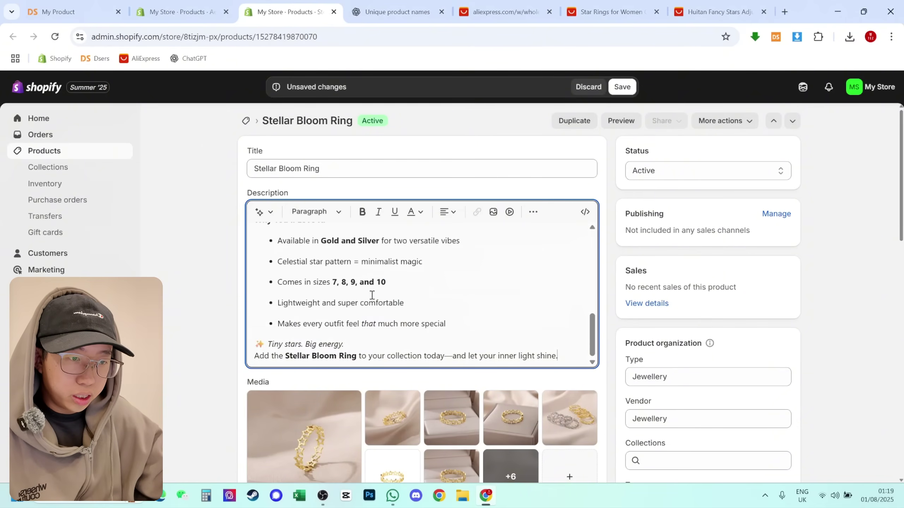
# Insert the photo of the silver and gold star rings above the "For Days You Want to Feel Golden (or Silver)" heading
pyautogui.scroll(8, 371, 295)
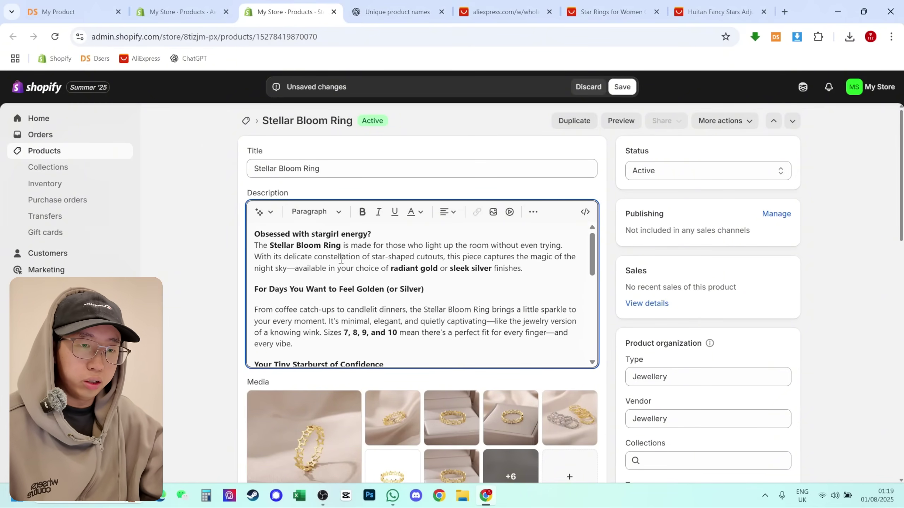
pyautogui.scroll(-2, 380, 274)
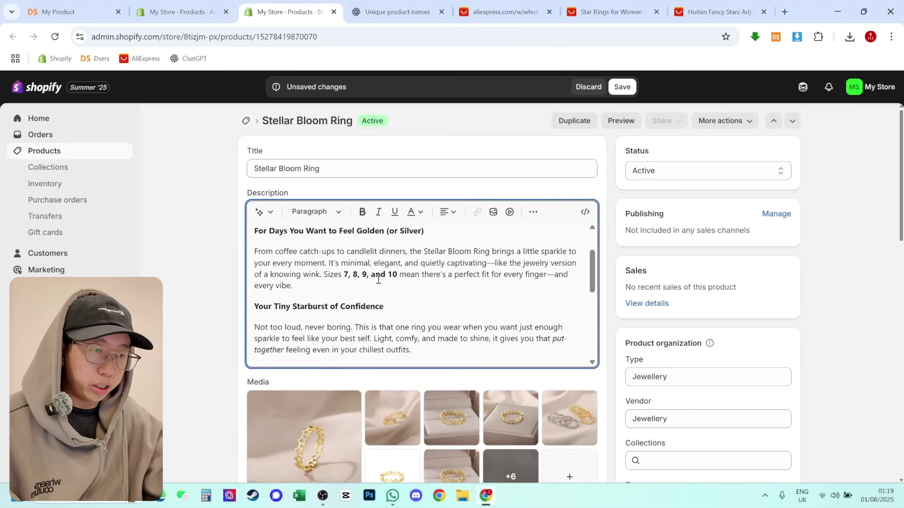
pyautogui.scroll(2, 378, 280)
pyautogui.press('Return')
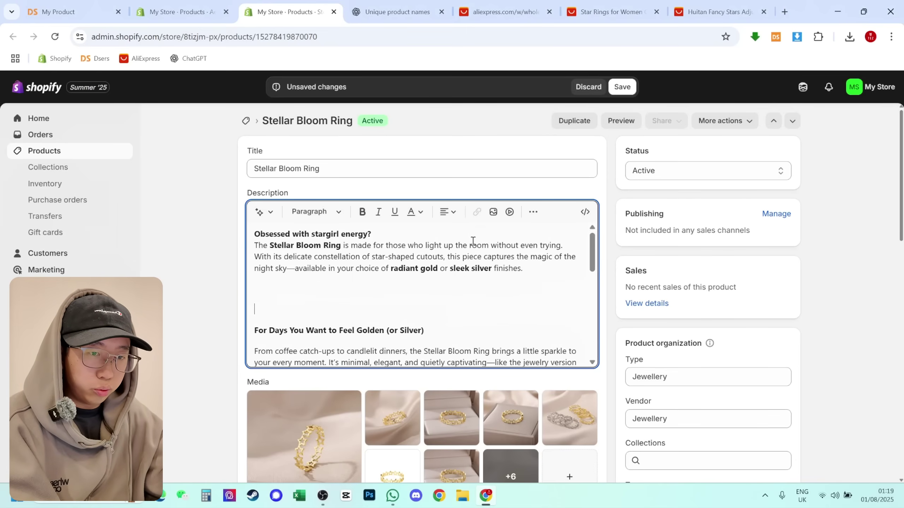
pyautogui.click(493, 212)
pyautogui.scroll(-8, 435, 284)
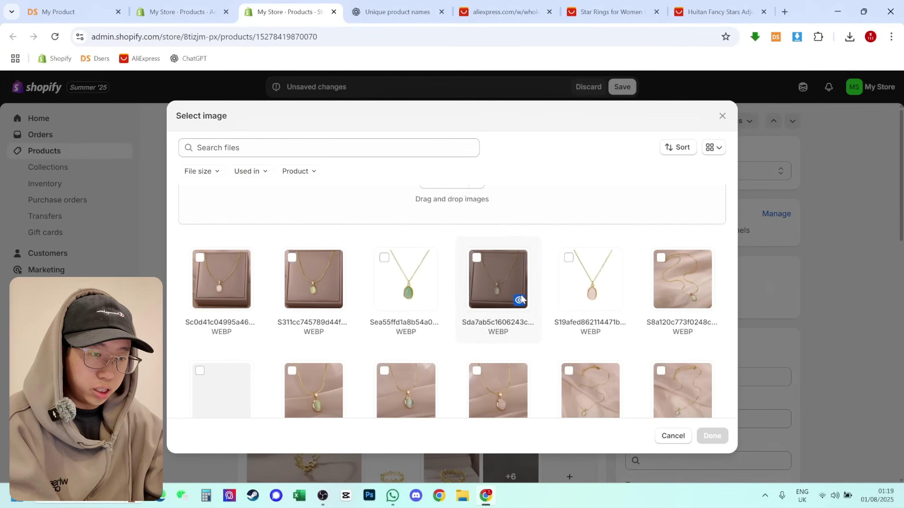
pyautogui.click(309, 355)
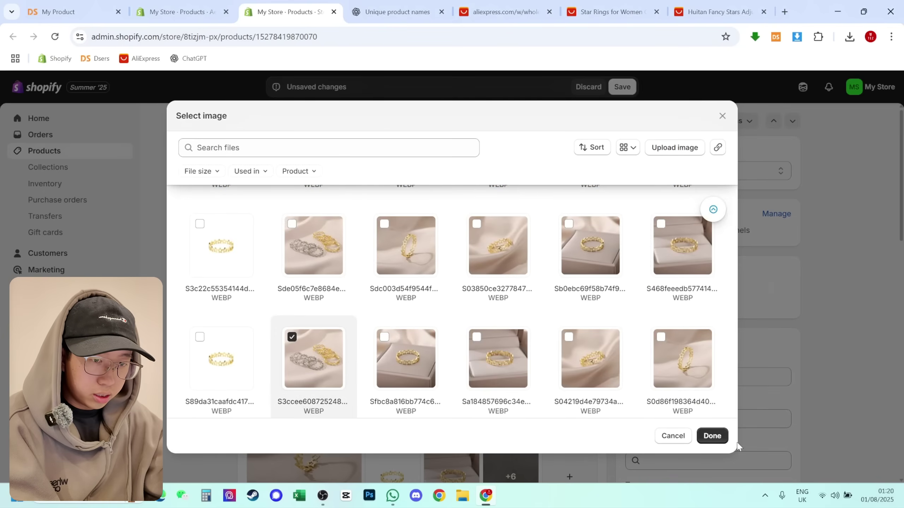
pyautogui.click(701, 433)
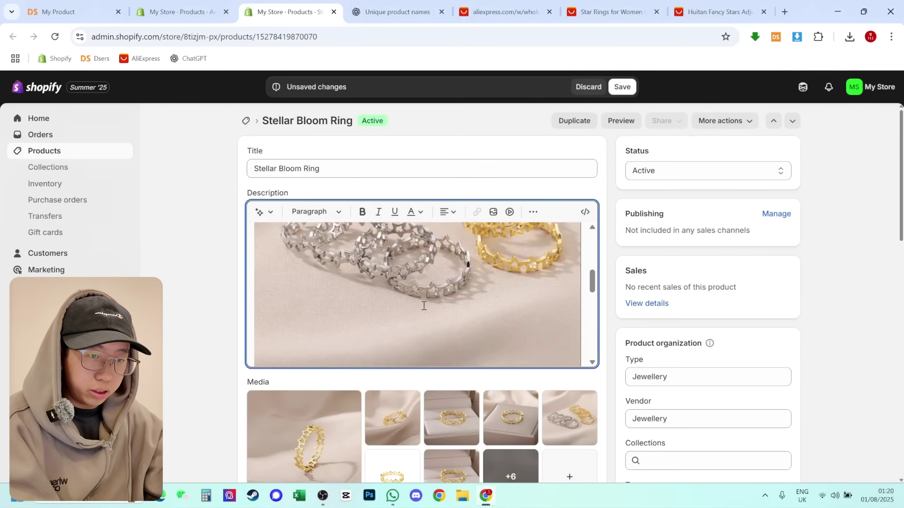
# Insert the photo of the gold star ring on fabric above the "Gift Goals? You Just Nailed It." heading
pyautogui.scroll(-5, 414, 314)
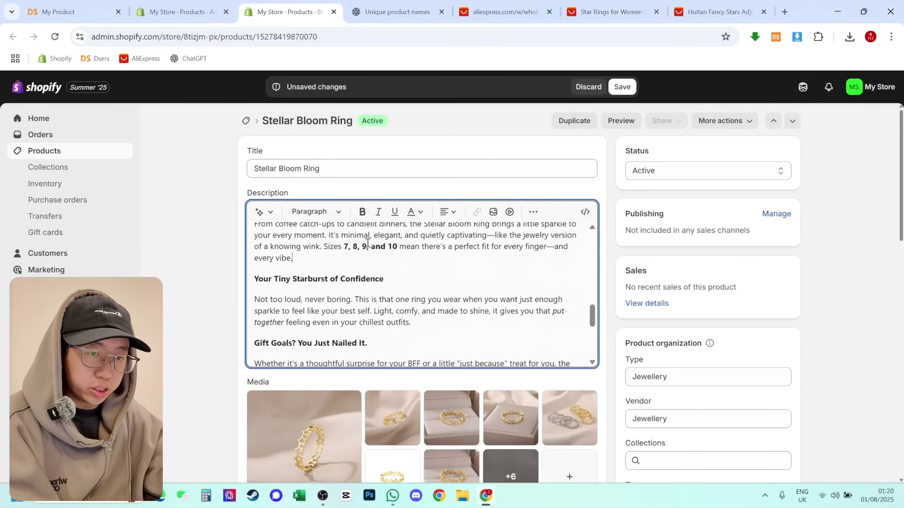
pyautogui.scroll(-2, 419, 268)
pyautogui.click(442, 265)
pyautogui.press('Return')
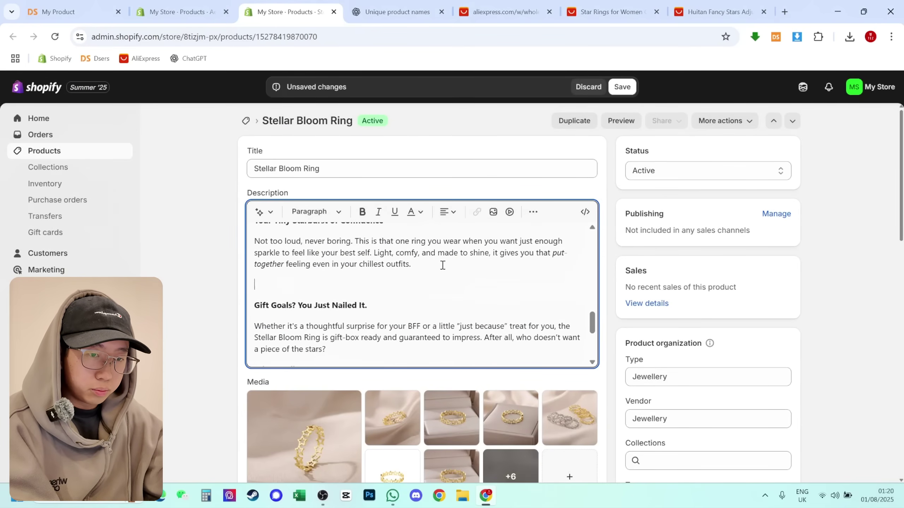
pyautogui.click(493, 212)
pyautogui.scroll(-5, 493, 302)
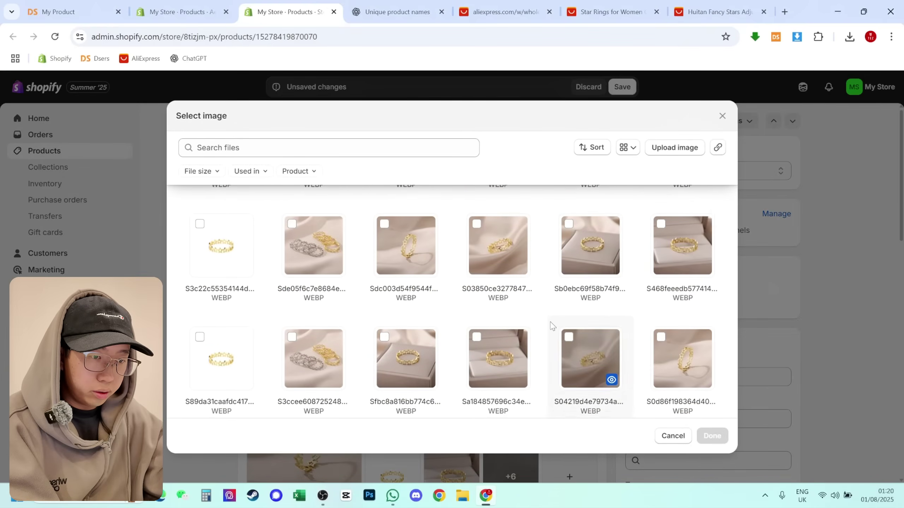
pyautogui.click(406, 358)
pyautogui.click(712, 436)
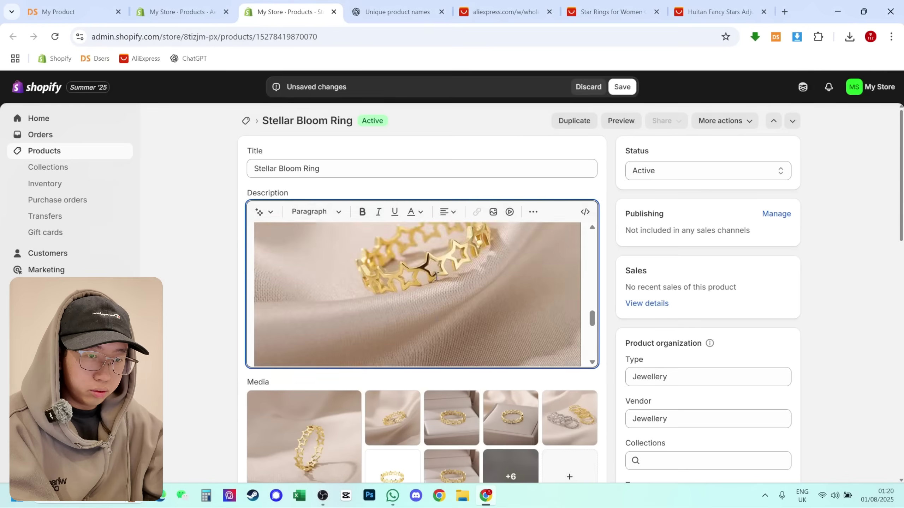
# Save the product and accept deleting the variants with the Ships From option
pyautogui.scroll(-3, 409, 285)
pyautogui.scroll(-2, 394, 305)
pyautogui.scroll(10, 452, 288)
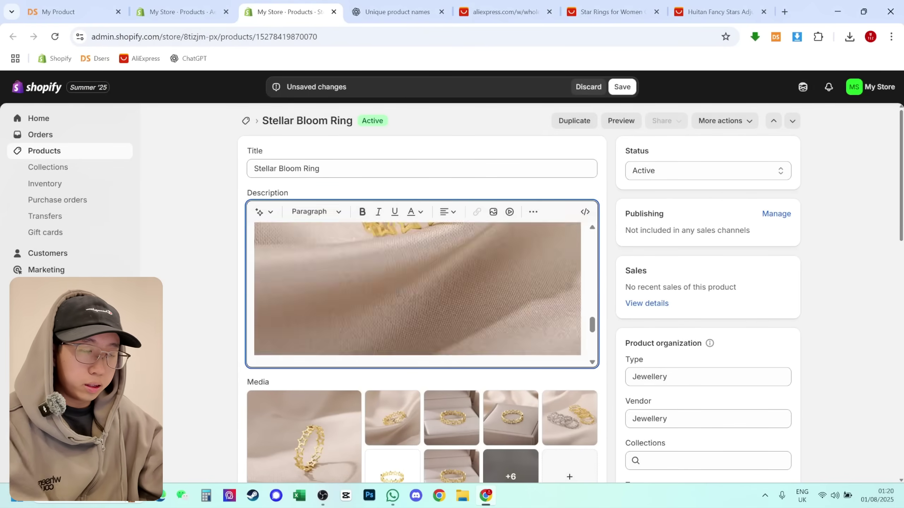
pyautogui.click(622, 87)
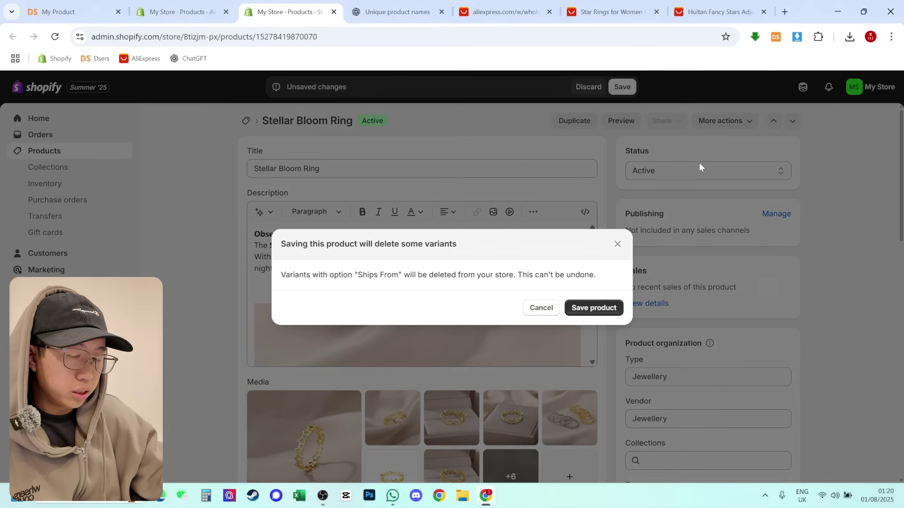
pyautogui.click(612, 309)
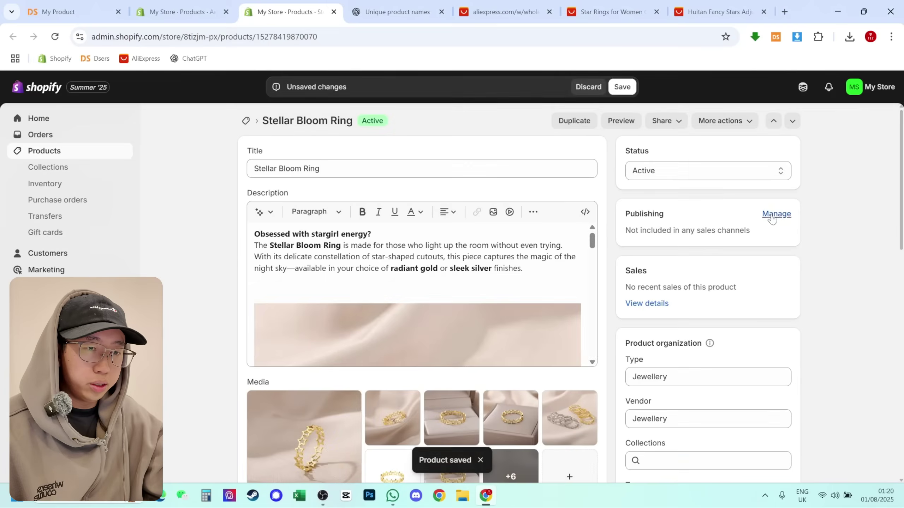
# Publish the Stellar Bloom Ring to the Online Store, Shop and Point of Sale channels and save the product
pyautogui.click(777, 214)
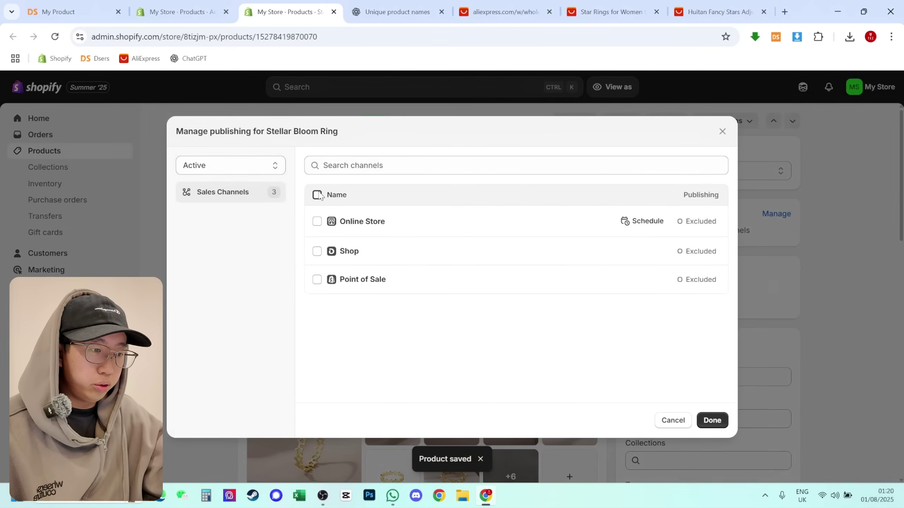
pyautogui.click(317, 195)
pyautogui.click(661, 194)
pyautogui.click(713, 421)
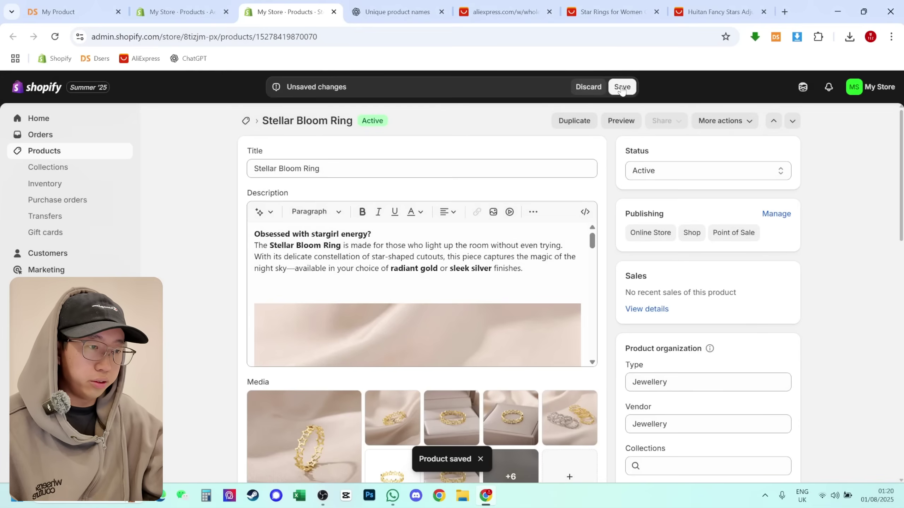
pyautogui.click(622, 87)
# Open all the ring's variants in the bulk editor and show the Compare-at price column
pyautogui.scroll(-5, 776, 272)
pyautogui.scroll(-5, 666, 268)
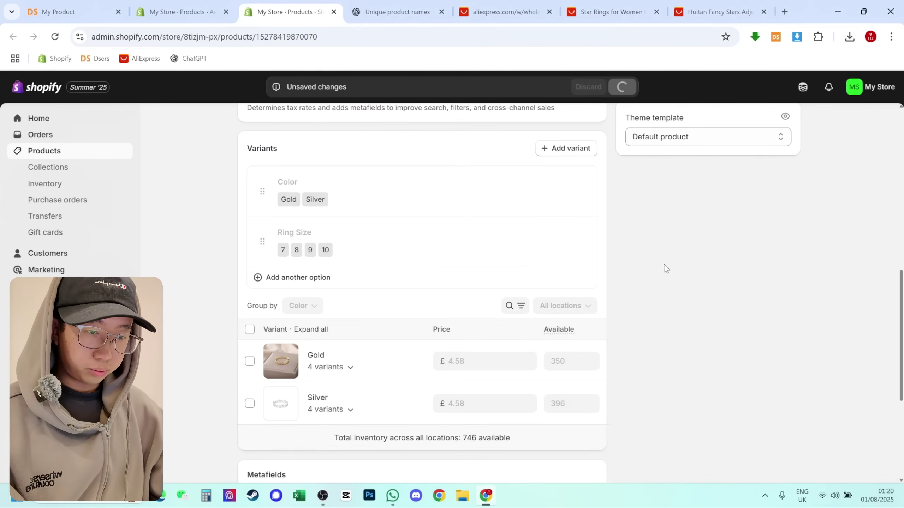
pyautogui.scroll(-6, 491, 269)
pyautogui.scroll(5, 511, 273)
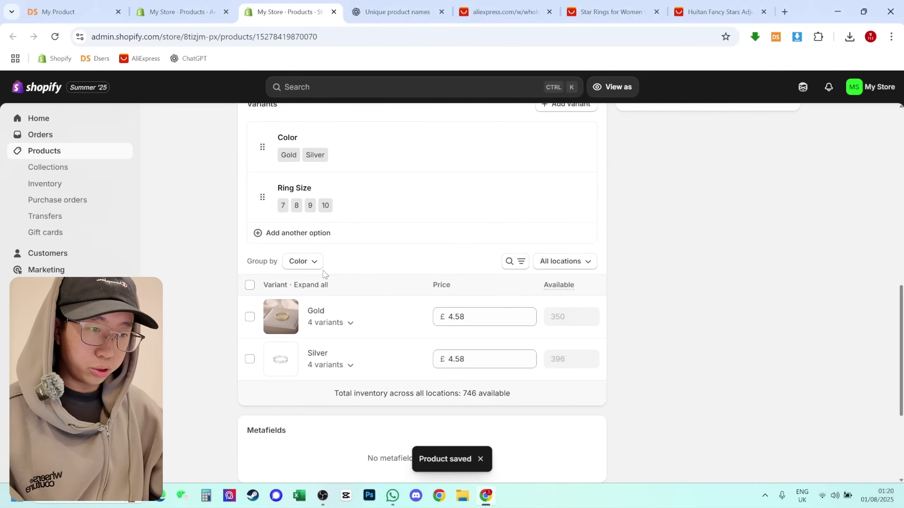
pyautogui.click(249, 286)
pyautogui.click(566, 286)
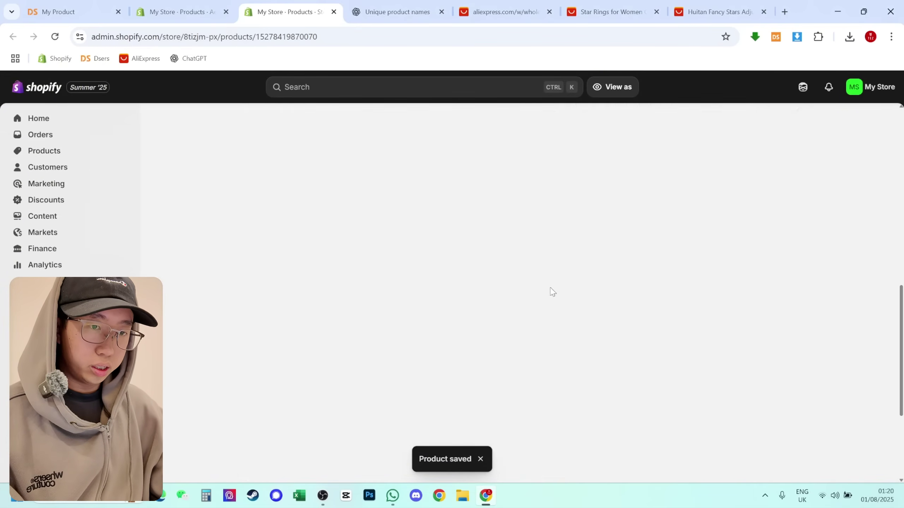
pyautogui.click(839, 88)
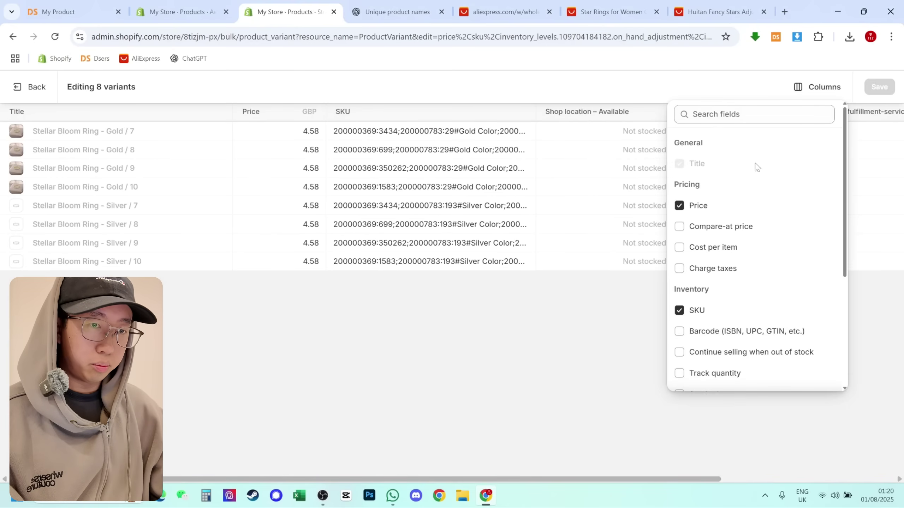
pyautogui.click(721, 228)
# Set the price of all eight ring variants to 29.99 GBP
pyautogui.click(315, 139)
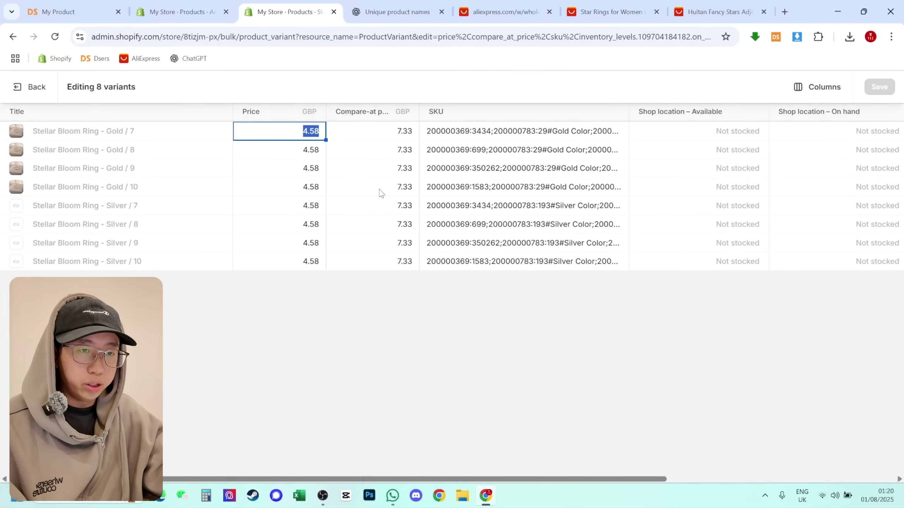
pyautogui.keyDown('shift'); pyautogui.click(321, 262); pyautogui.keyUp('shift')
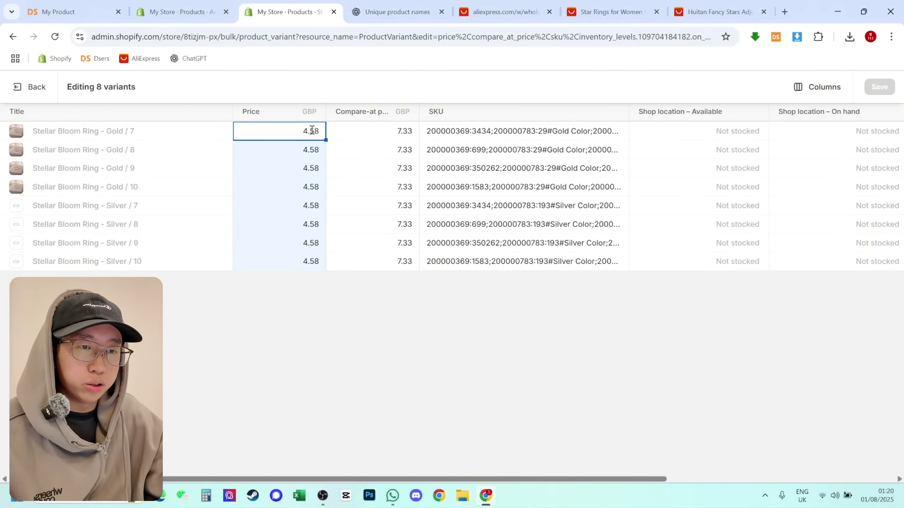
pyautogui.click(306, 201)
pyautogui.click(305, 132)
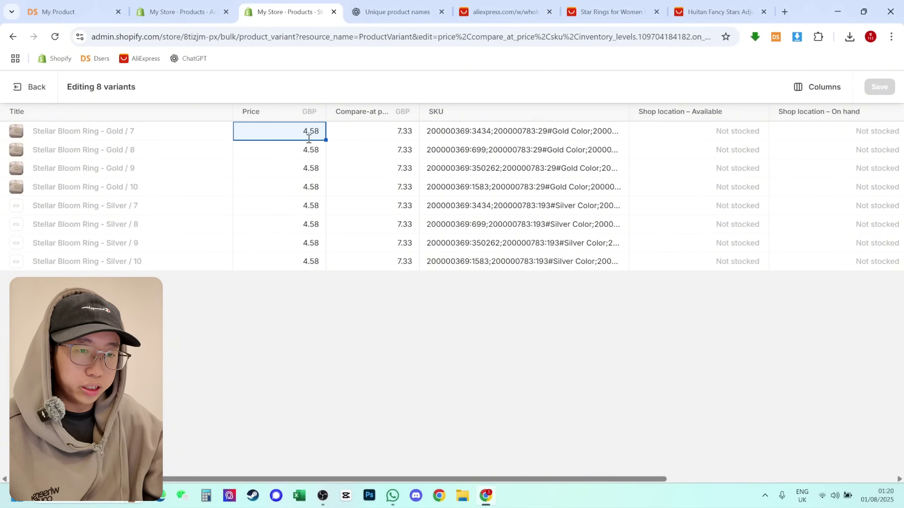
pyautogui.keyDown('shift'); pyautogui.click(311, 260); pyautogui.keyUp('shift')
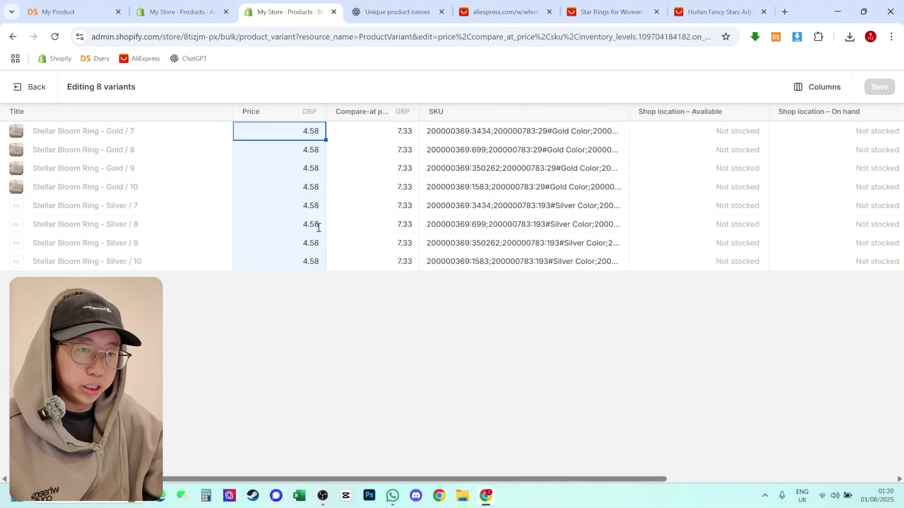
pyautogui.doubleClick(309, 135)
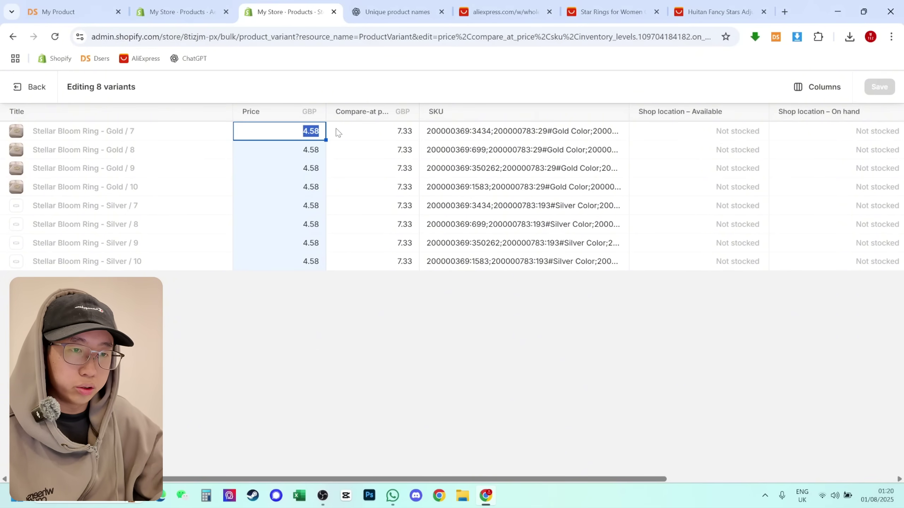
pyautogui.write('99')
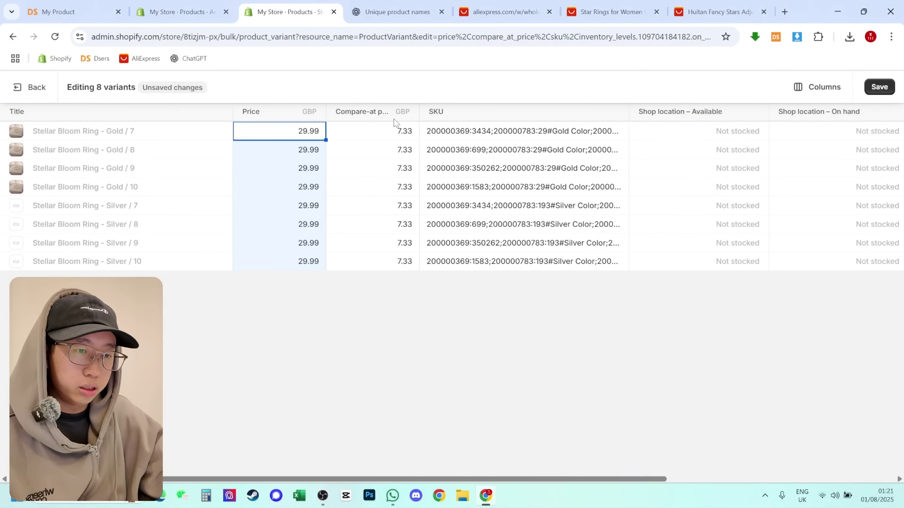
# Set the compare-at price of all eight ring variants to 40.00 GBP
pyautogui.click(399, 134)
pyautogui.keyDown('shift'); pyautogui.click(410, 265); pyautogui.keyUp('shift')
pyautogui.write('40')
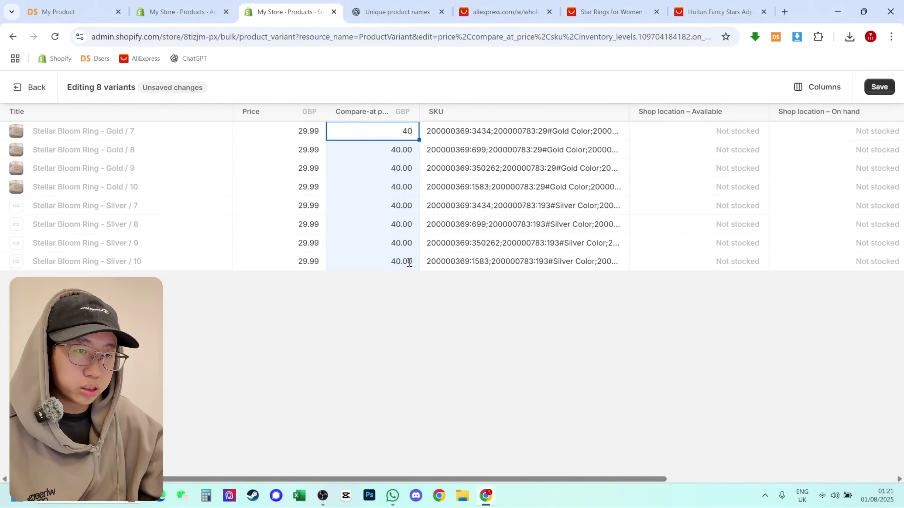
# Set the price of all eight ring variants to 32.99 GBP and save the variants
pyautogui.click(309, 137)
pyautogui.keyDown('shift'); pyautogui.click(304, 263); pyautogui.keyUp('shift')
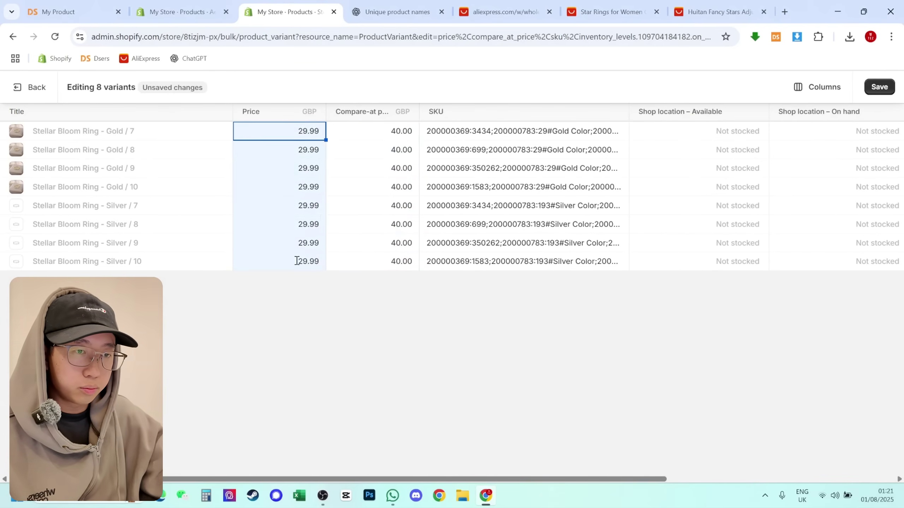
pyautogui.write('32.')
pyautogui.click(891, 91)
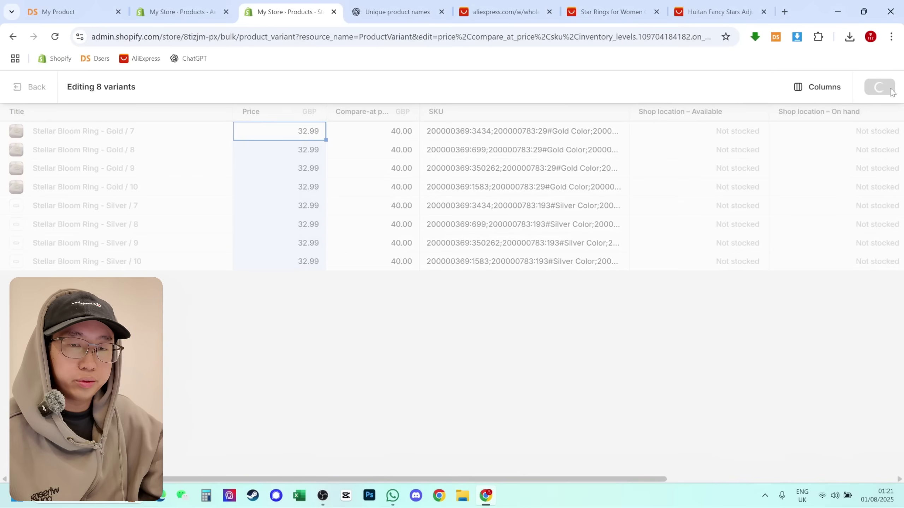
# Return to the Stellar Bloom Ring product page and review its description, media and variant options
pyautogui.click(30, 89)
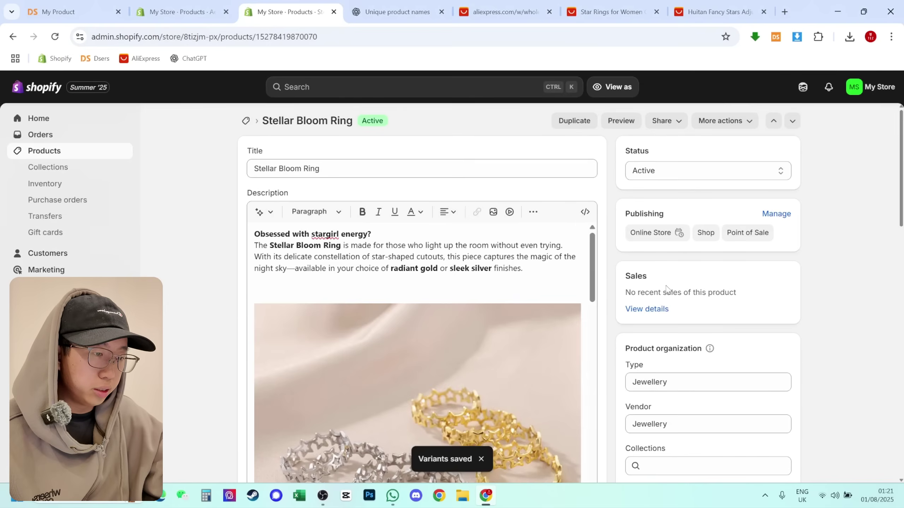
pyautogui.scroll(-10, 667, 289)
pyautogui.scroll(4, 648, 274)
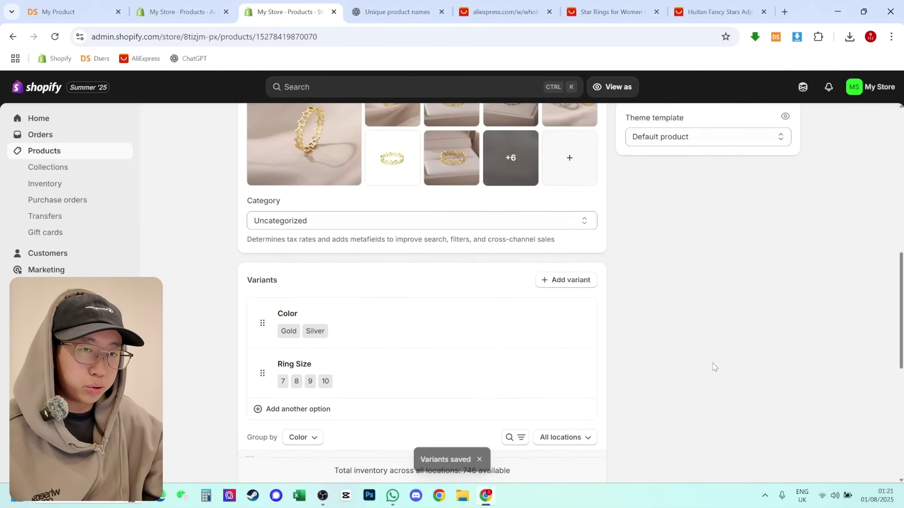
pyautogui.scroll(8, 521, 331)
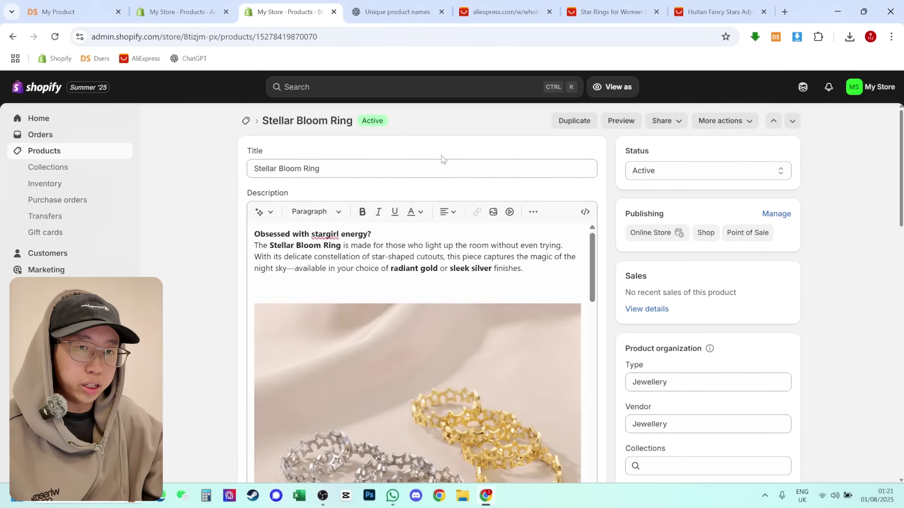
# Close the Stellar Bloom Ring page and open the Gildora Cuff for editing in Shopify from the DSers product list
pyautogui.hotkey('ctrl', 'w')
pyautogui.hotkey('ctrl', '1')
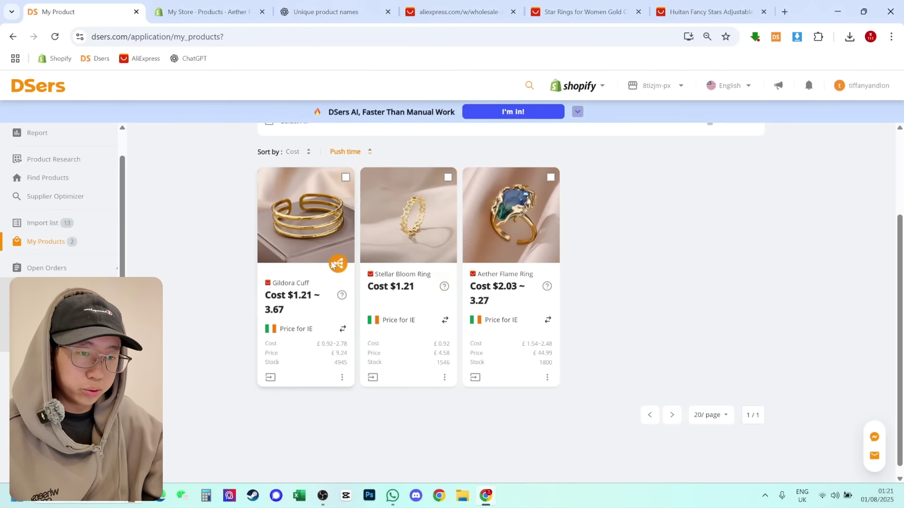
pyautogui.click(269, 378)
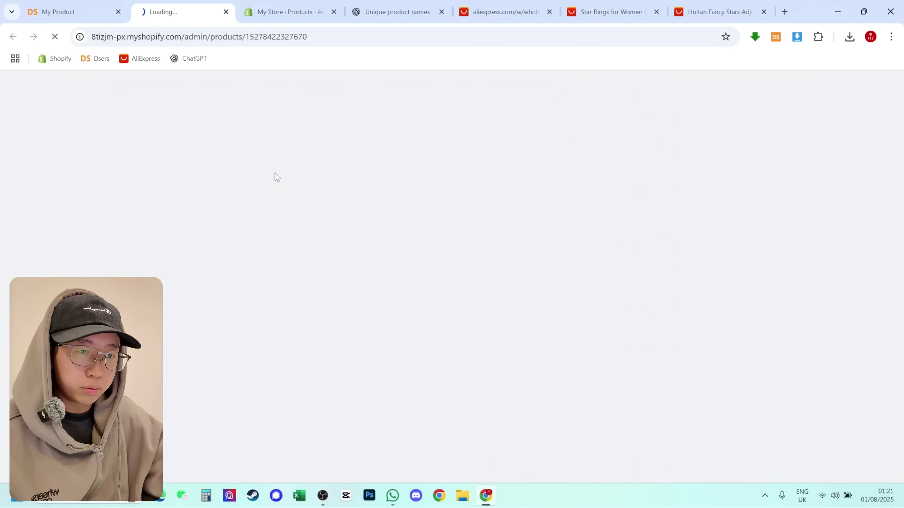
# Copy the product title and ask ChatGPT for the next description with "Okay now for the Gildora Cuff"
pyautogui.tripleClick(323, 175)
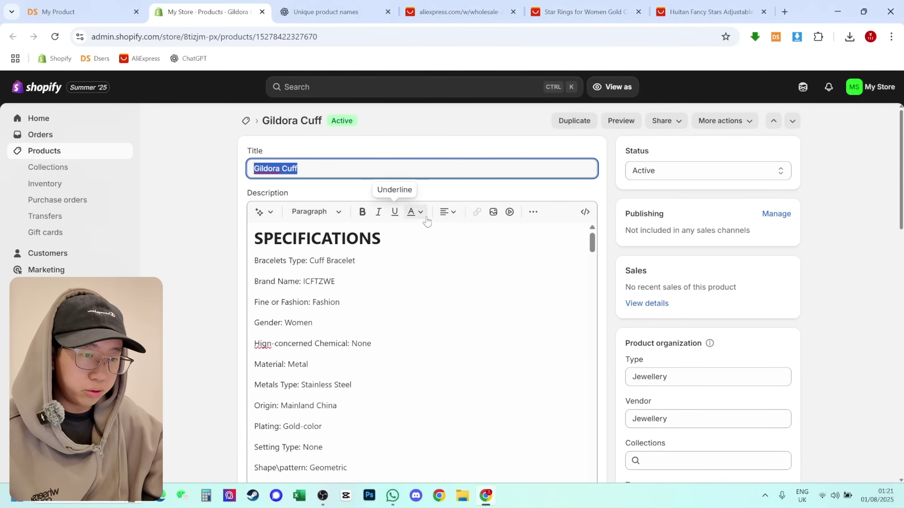
pyautogui.hotkey('ctrl', '3')
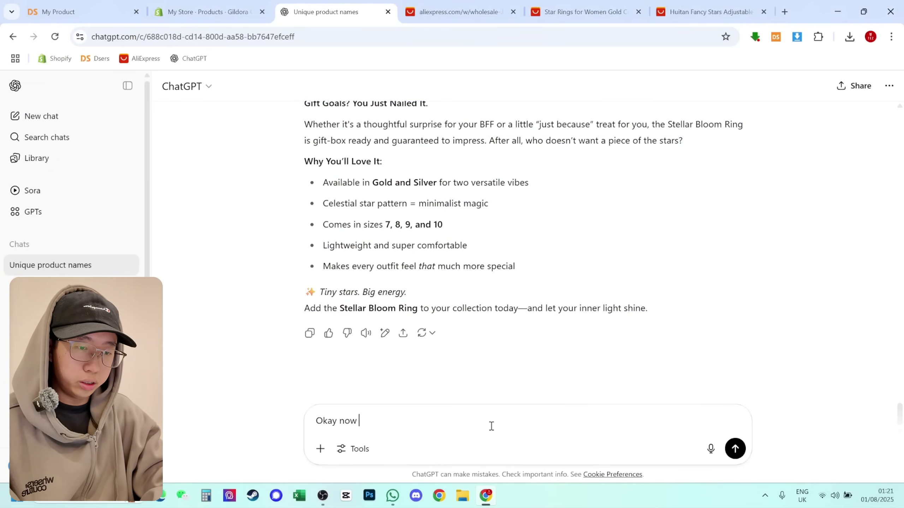
pyautogui.press('Return')
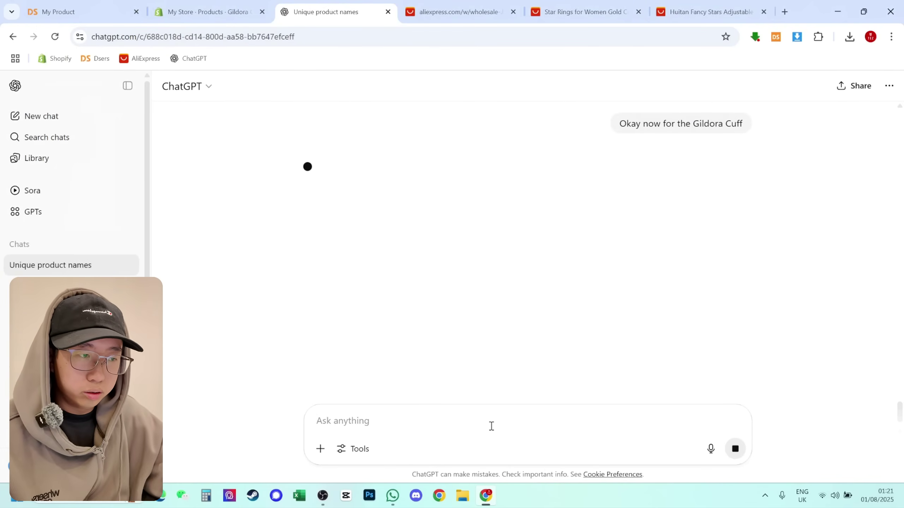
# Return to the Gildora Cuff product page in Shopify and add the tags Jewelry, Jewellery and Gold
pyautogui.hotkey('ctrl', '2')
pyautogui.scroll(-5, 730, 295)
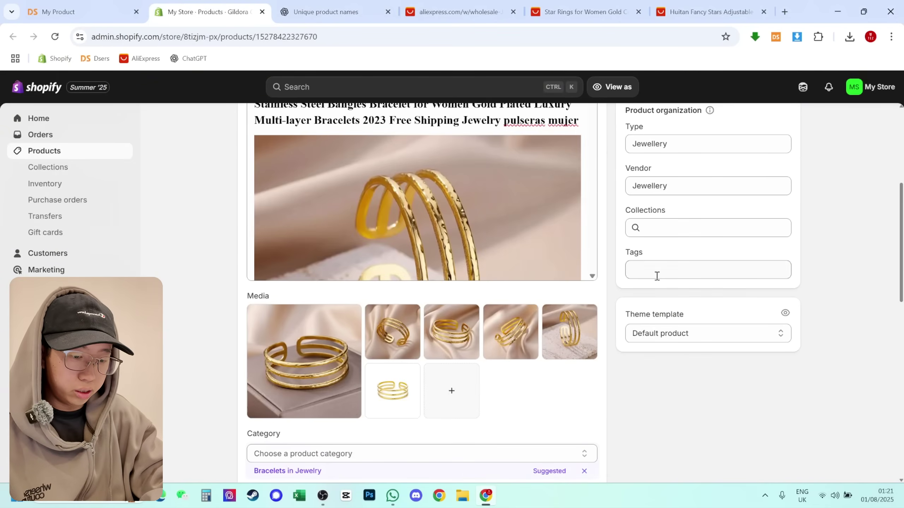
pyautogui.click(657, 274)
pyautogui.write('jewel')
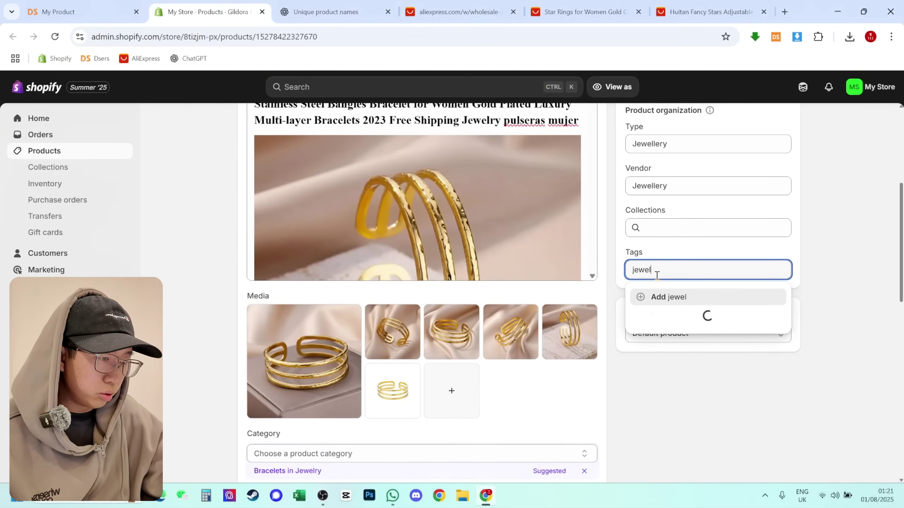
pyautogui.click(669, 319)
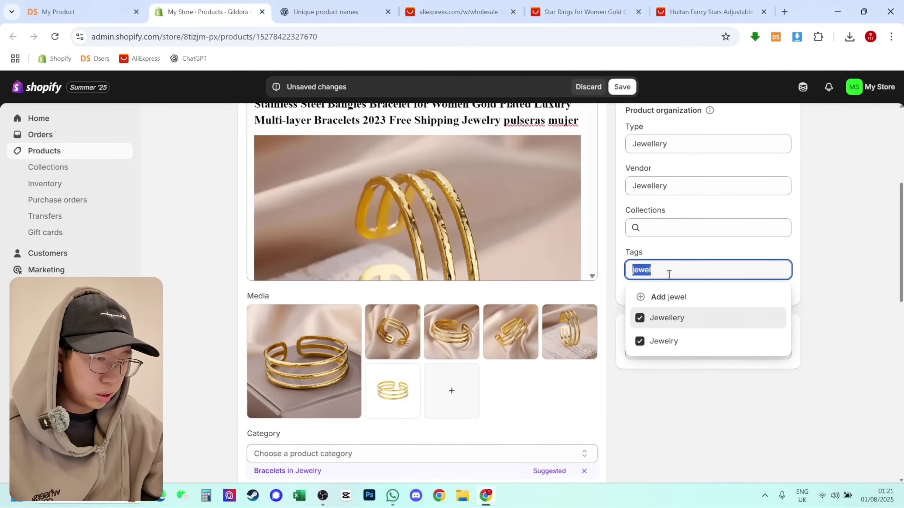
pyautogui.write('gold')
pyautogui.click(677, 298)
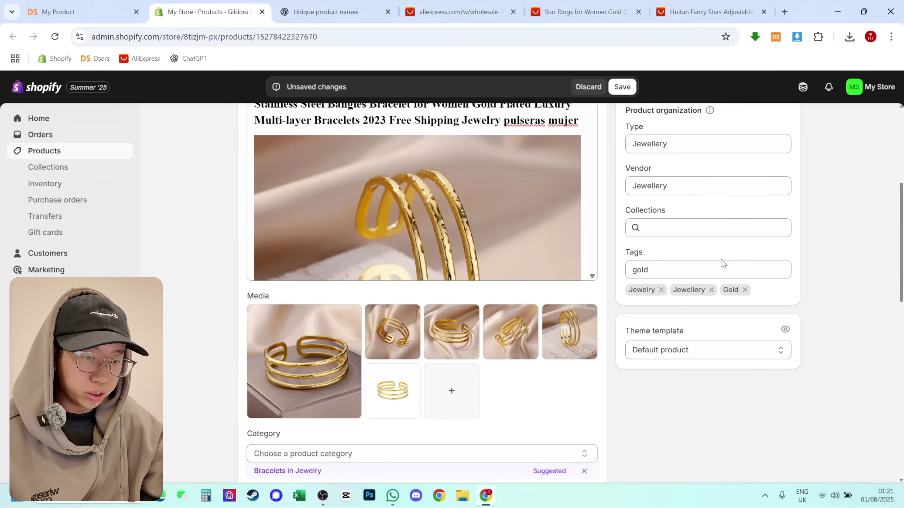
# Delete the Ships From and Metal Color options from the Gildora Cuff's variants and save the product
pyautogui.scroll(-7, 803, 252)
pyautogui.click(395, 277)
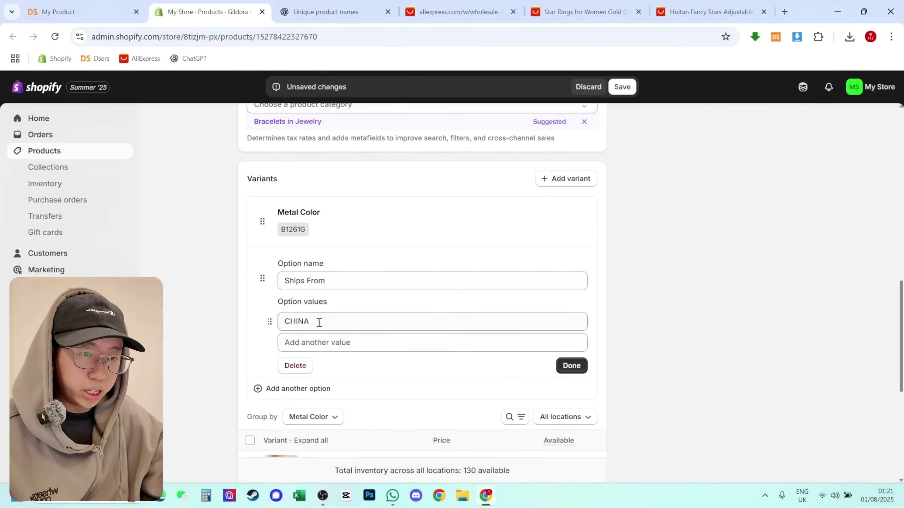
pyautogui.click(297, 365)
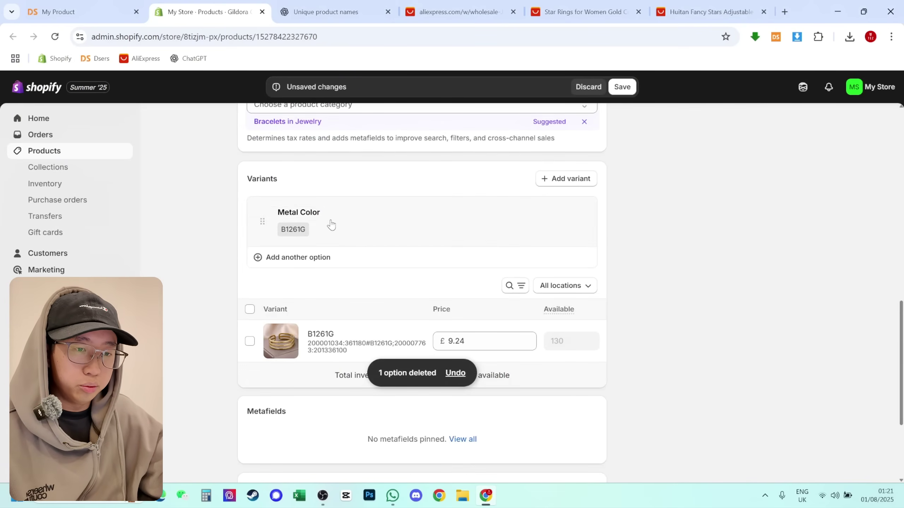
pyautogui.click(352, 239)
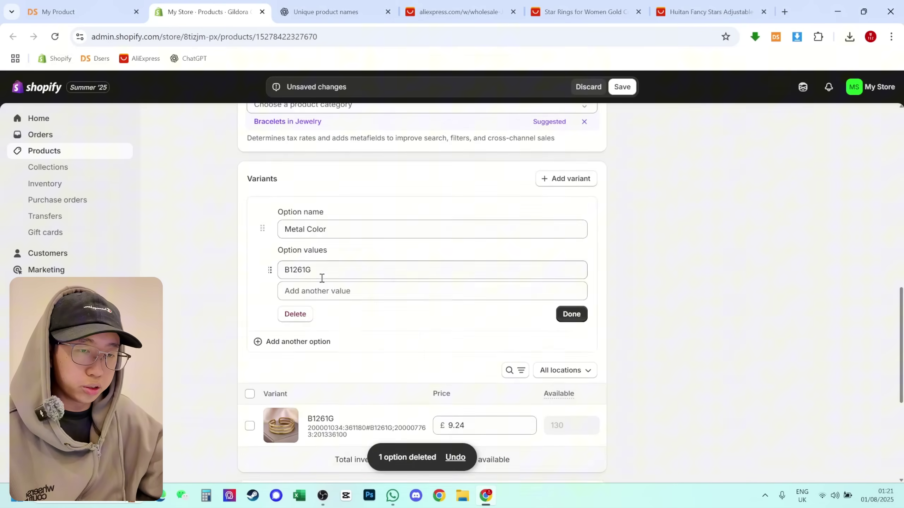
pyautogui.click(300, 317)
pyautogui.scroll(5, 543, 340)
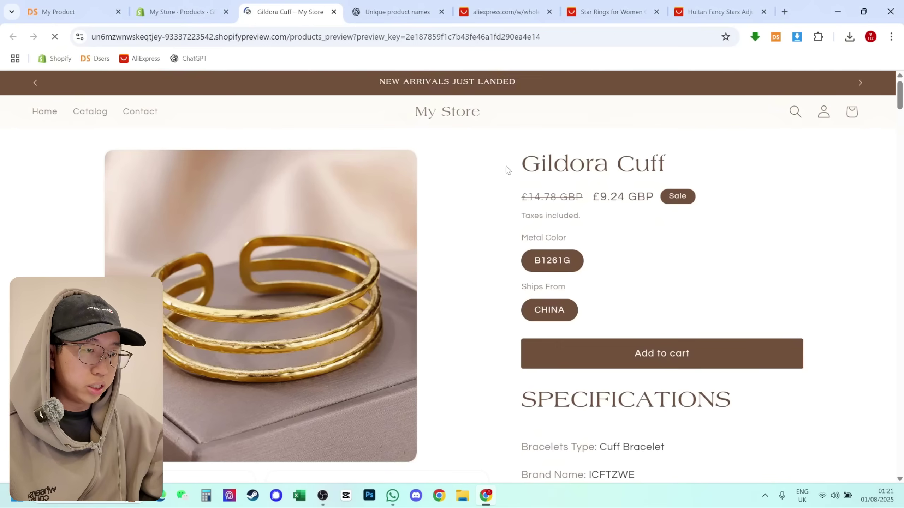
# Preview the Gildora Cuff's storefront page and check its variant options, reopening the preview to see the saved changes
pyautogui.scroll(-2, 534, 192)
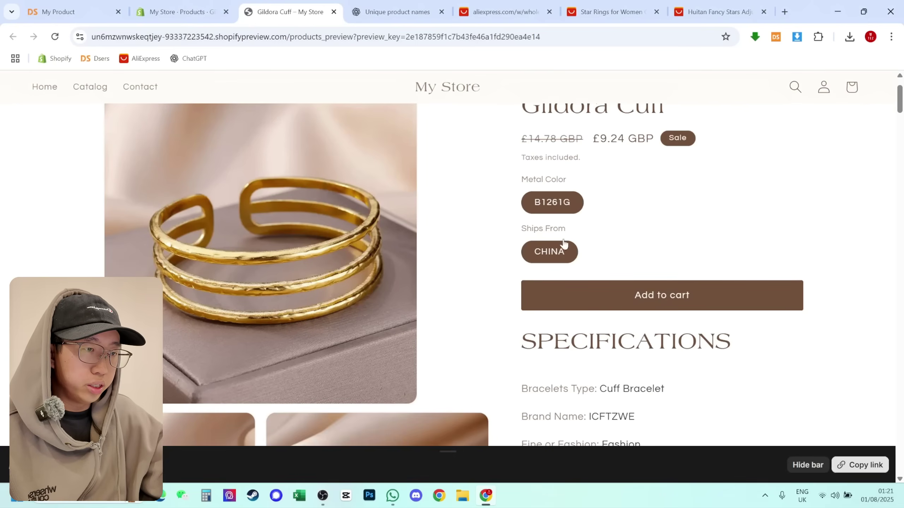
pyautogui.scroll(2, 574, 214)
pyautogui.hotkey('ctrl', 'w')
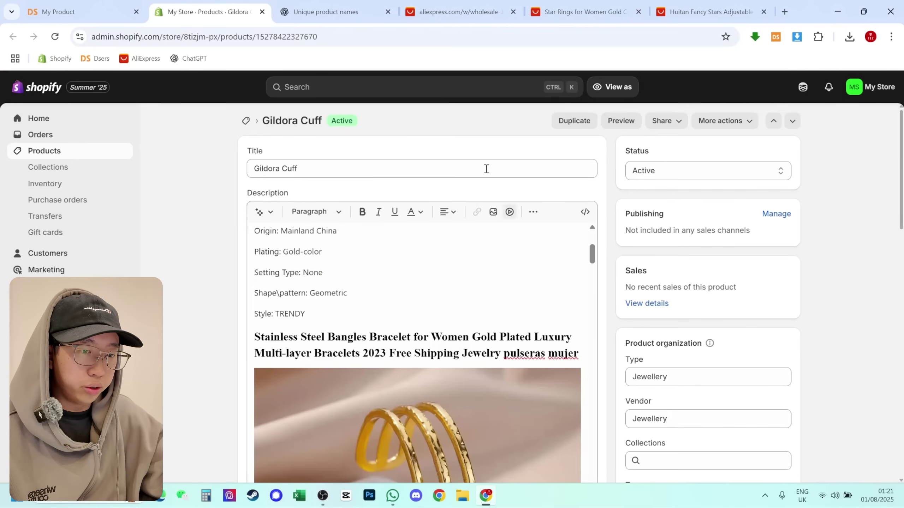
pyautogui.scroll(-10, 635, 250)
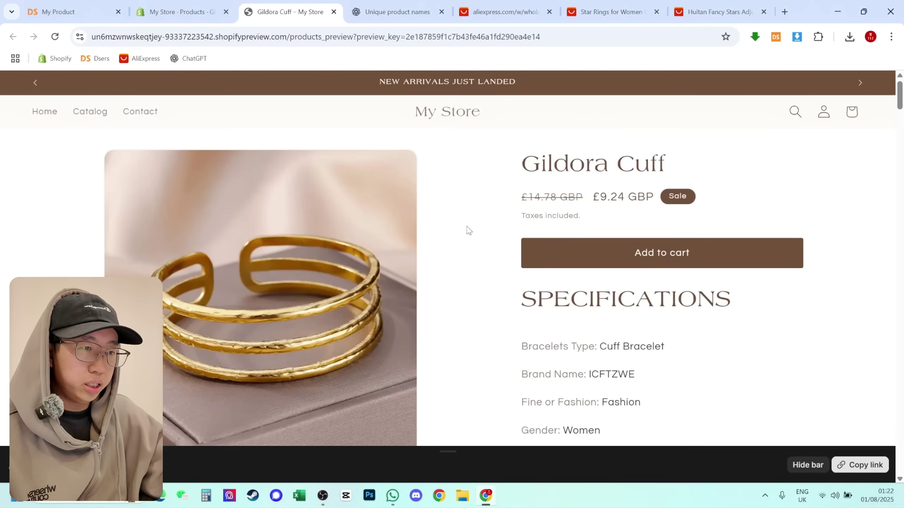
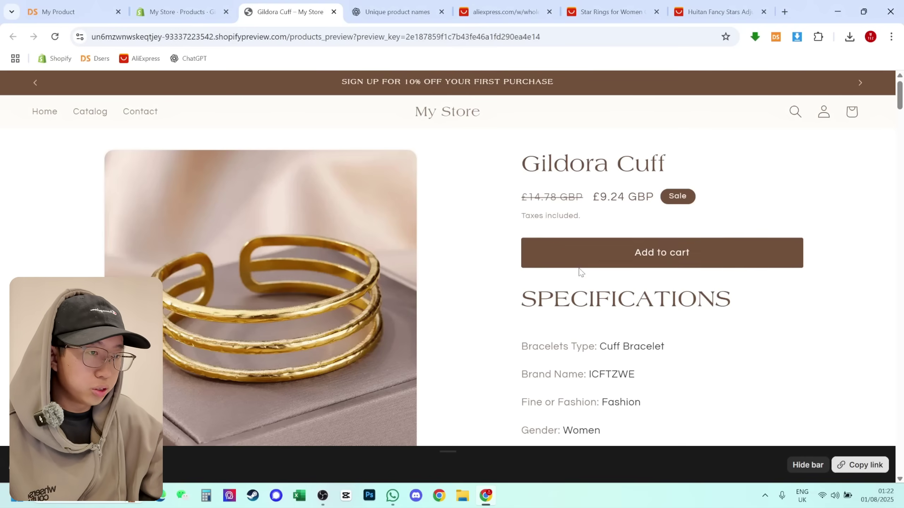
# Close the storefront preview and add the tags Gold, Jewellery and Jewelry to the Gildora Cuff in Shopify
pyautogui.hotkey('ctrl', 'w')
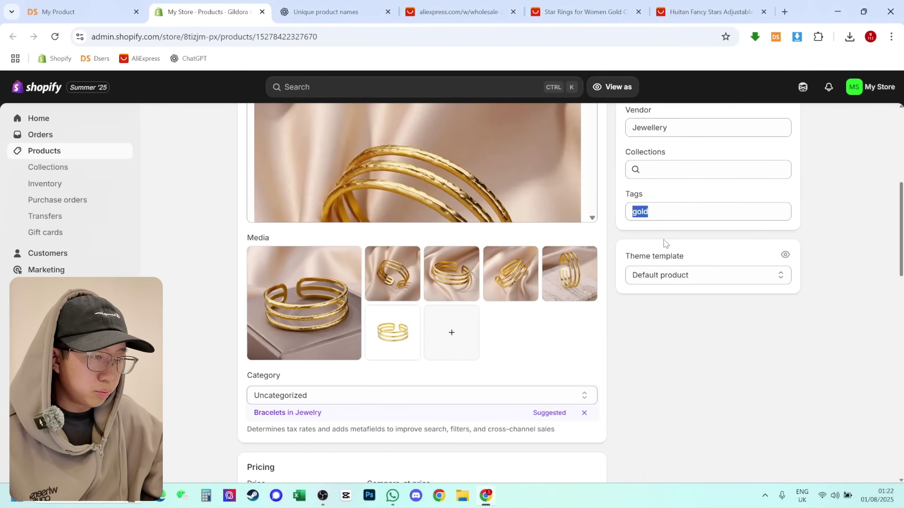
pyautogui.click(665, 213)
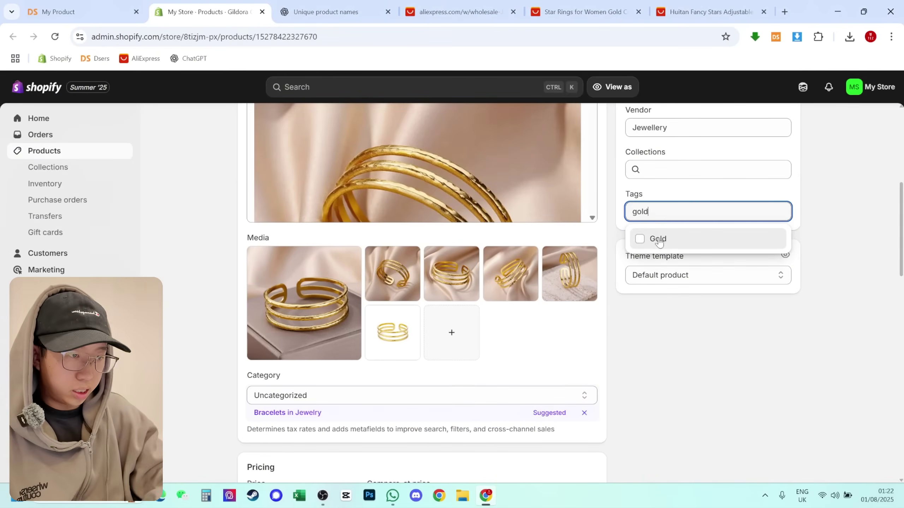
pyautogui.click(659, 240)
pyautogui.write('jewe')
pyautogui.click(666, 260)
pyautogui.click(663, 283)
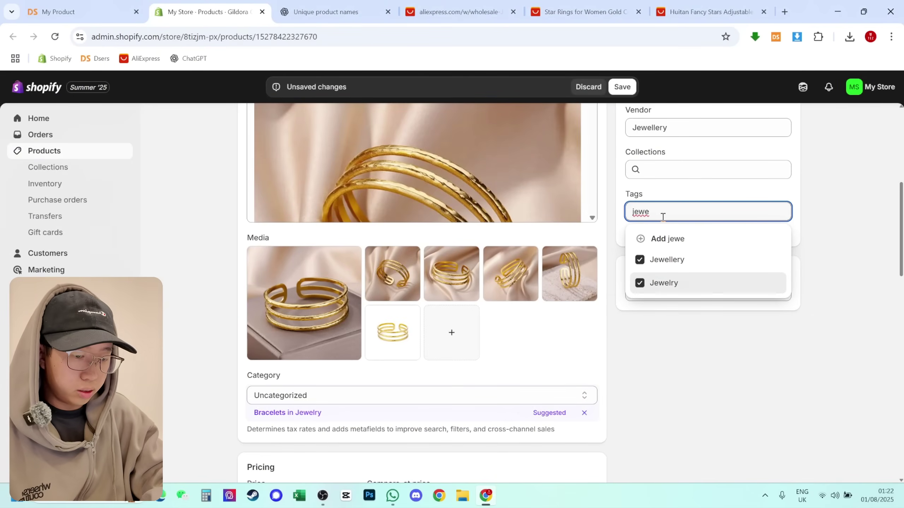
# Add the tags Bracelet, Bracelets and Adjustable to the Gildora Cuff
pyautogui.write('b')
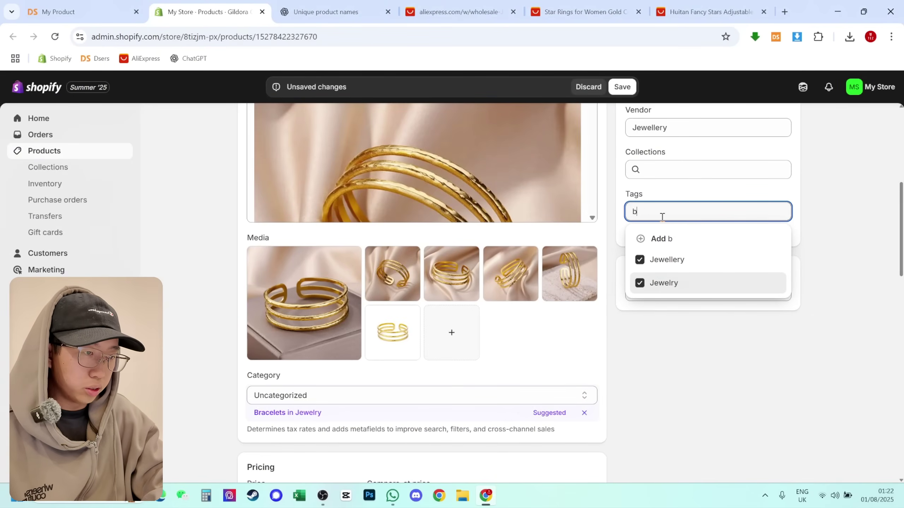
pyautogui.write('racl')
pyautogui.press('Return')
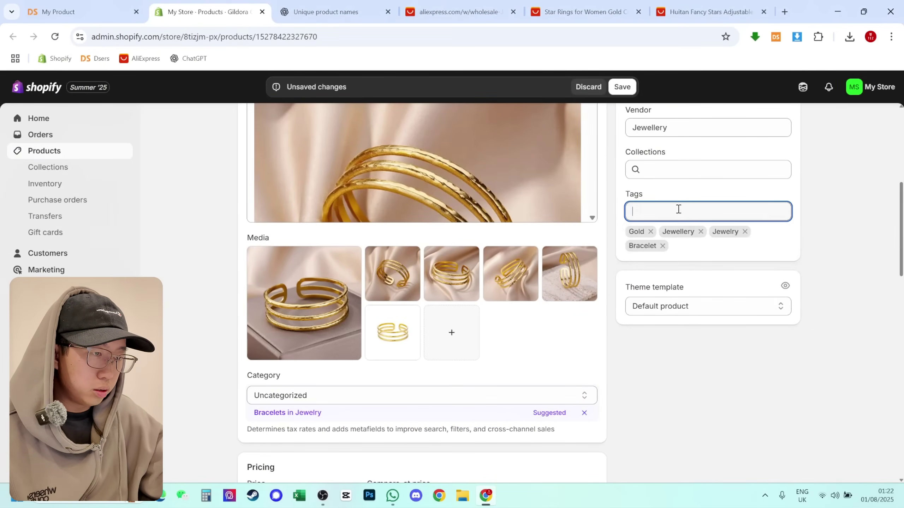
pyautogui.write('Bracelets')
pyautogui.press('Return')
pyautogui.press('Escape')
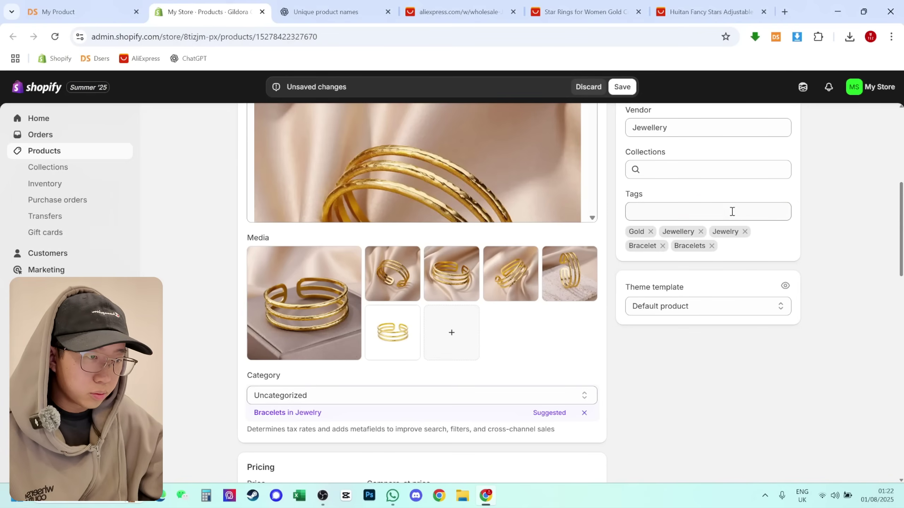
pyautogui.click(732, 209)
pyautogui.write('Adjustable')
# Copy ChatGPT's Gildora Cuff description and replace the supplier specifications in the Shopify product description with it
pyautogui.hotkey('ctrl', 'Tab')
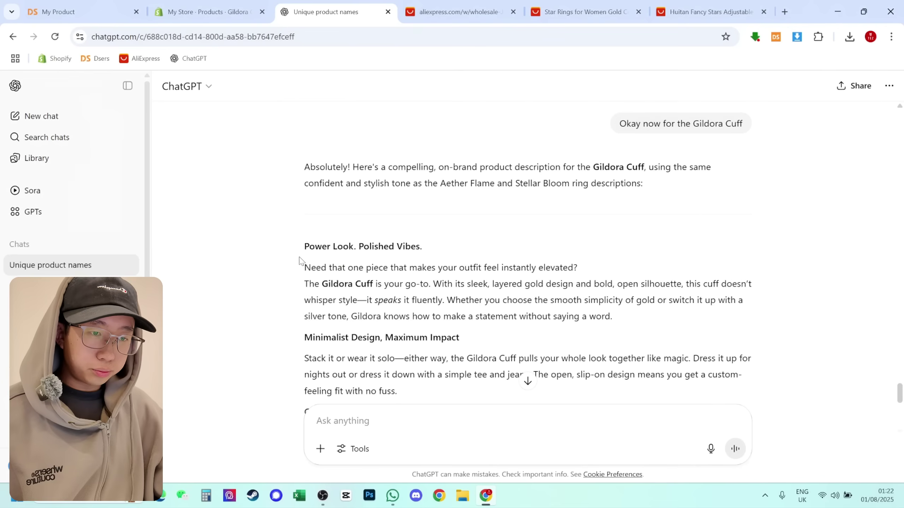
pyautogui.moveTo(300, 250); pyautogui.dragTo(550, 315)
pyautogui.hotkey('ctrl', 'shift', 'Tab')
pyautogui.click(402, 275)
pyautogui.hotkey('ctrl', 'a')
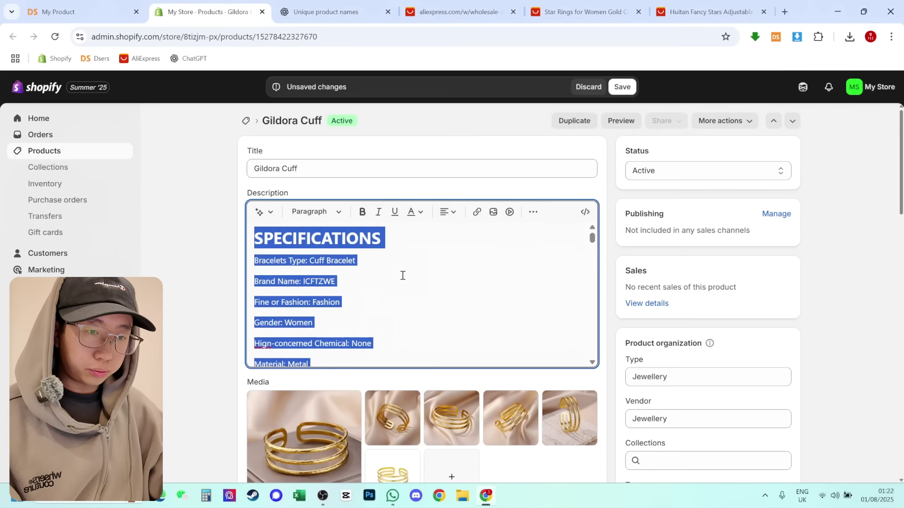
pyautogui.press('BackSpace')
pyautogui.hotkey('ctrl', 'v')
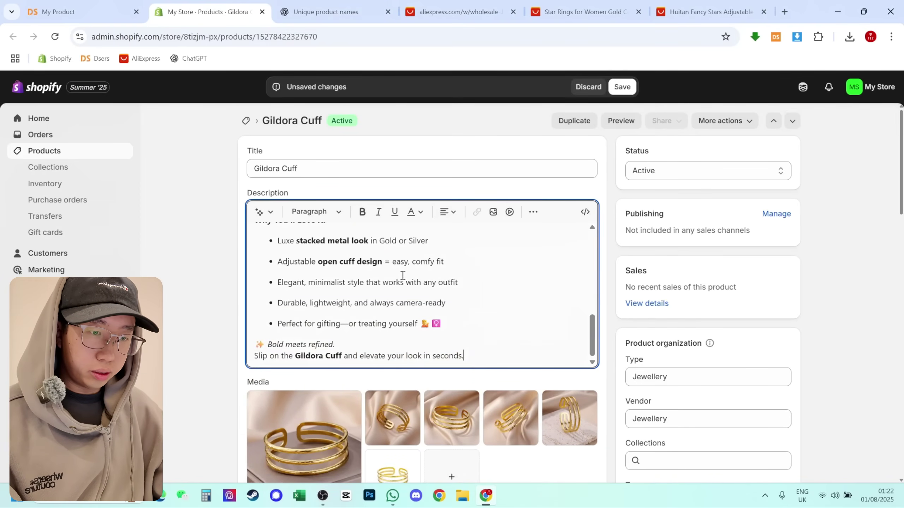
# Insert the gold cuff image S1b3d42424b7b41 below the opening "Power Look. Polished Vibes." paragraph of the description
pyautogui.scroll(10, 408, 285)
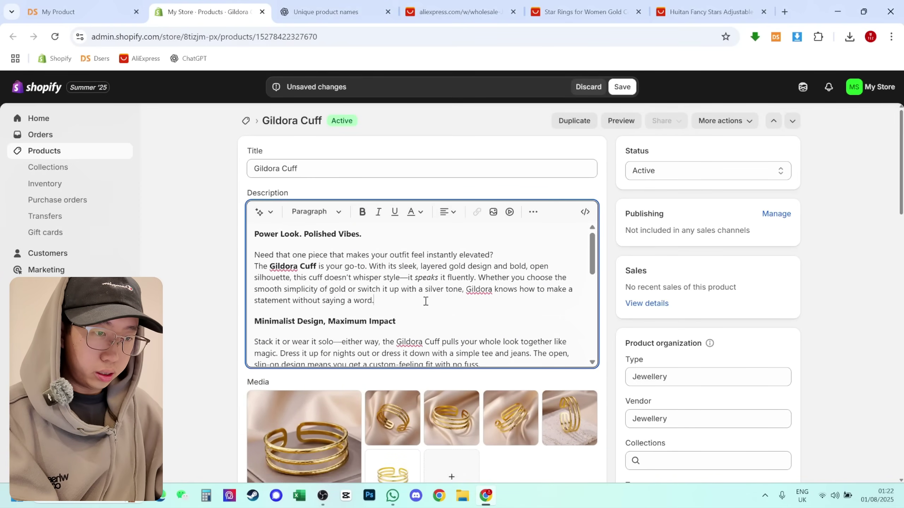
pyautogui.click(493, 211)
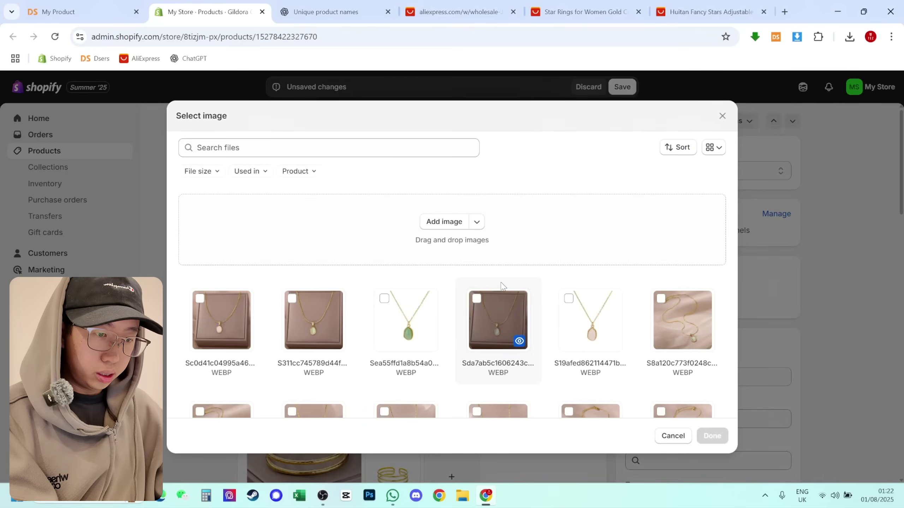
pyautogui.scroll(-5, 502, 285)
pyautogui.click(310, 306)
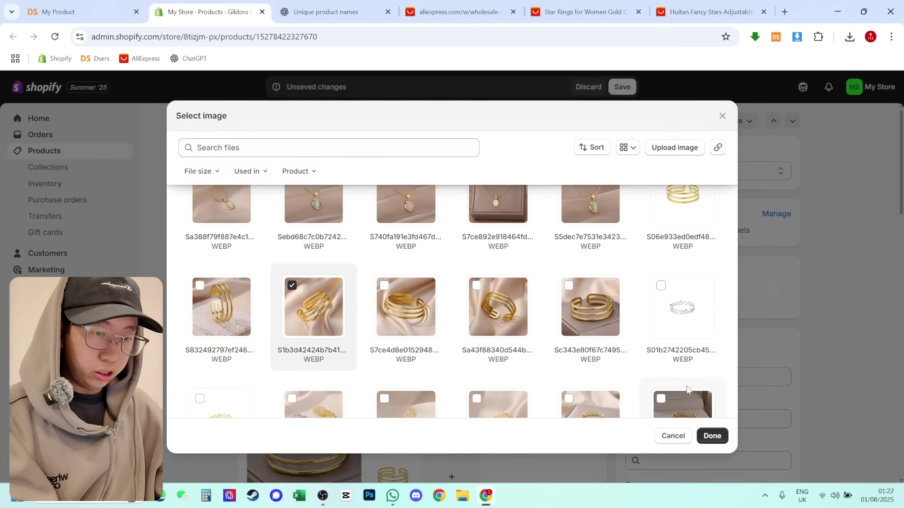
pyautogui.click(712, 436)
# Insert the cuff image Sa43f88340d544b above "Gifting That Actually Impresses" in the description and save the product
pyautogui.scroll(-10, 399, 304)
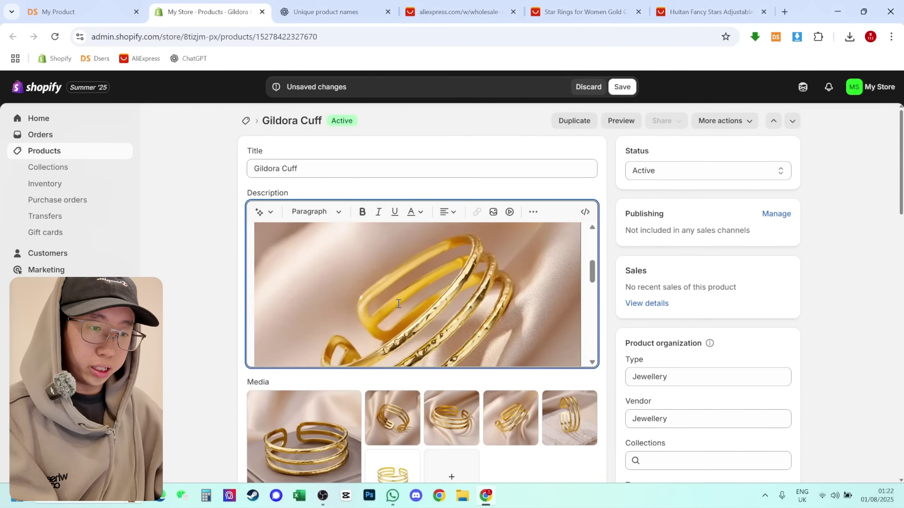
pyautogui.scroll(-5, 401, 299)
pyautogui.scroll(-3, 480, 321)
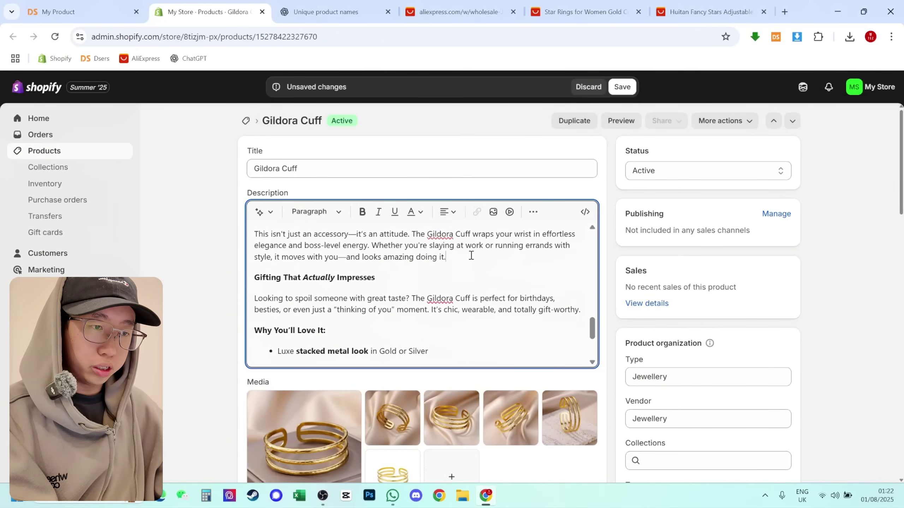
pyautogui.press('Return')
pyautogui.press('Return')
pyautogui.click(493, 213)
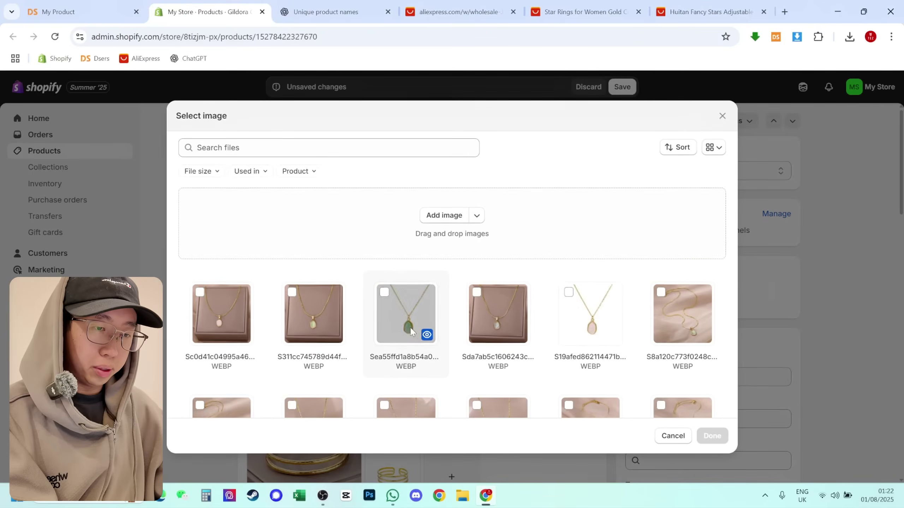
pyautogui.scroll(-5, 448, 303)
pyautogui.scroll(2, 447, 303)
pyautogui.scroll(-5, 462, 285)
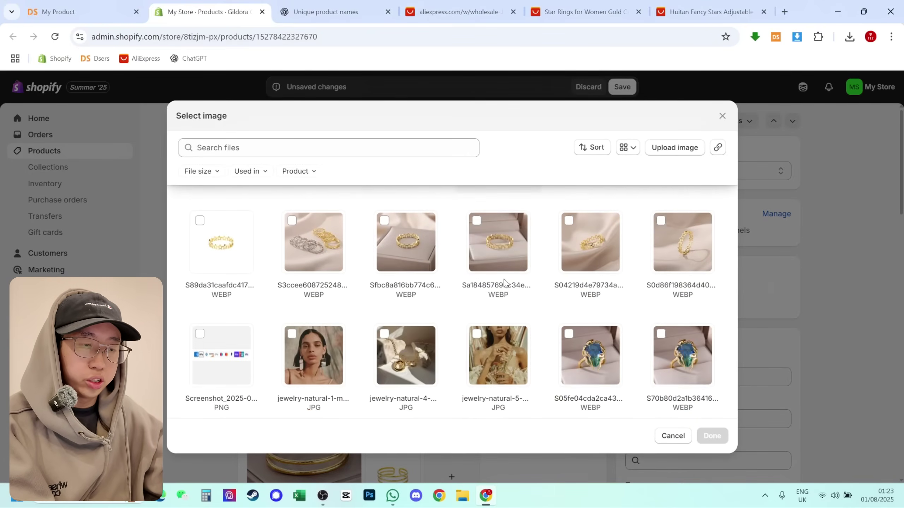
pyautogui.scroll(5, 498, 307)
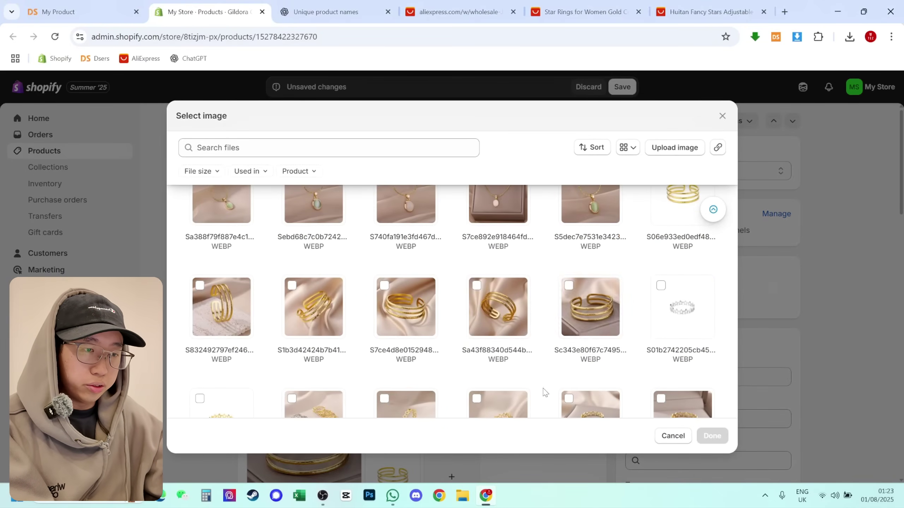
pyautogui.click(505, 303)
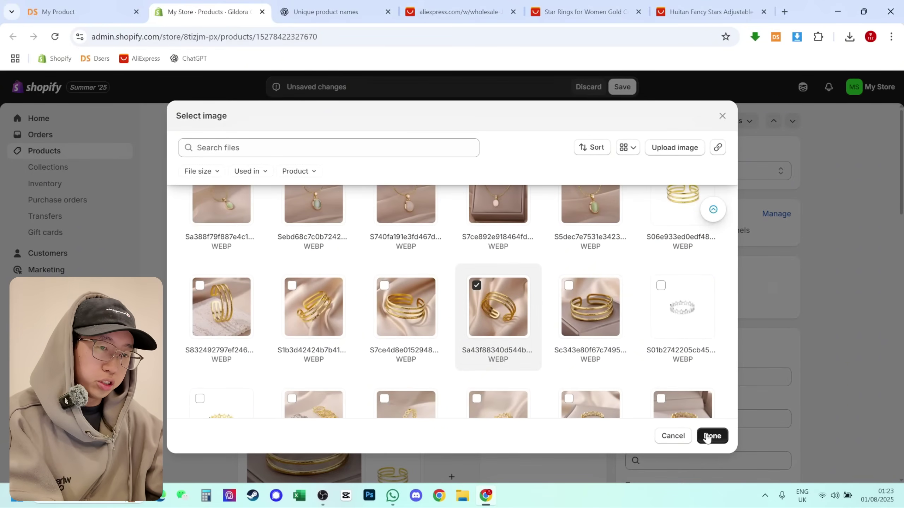
pyautogui.click(712, 436)
pyautogui.click(622, 87)
# Set the Gildora Cuff's price to £54.99 and its compare-at price to £70, and save the product
pyautogui.scroll(-10, 321, 292)
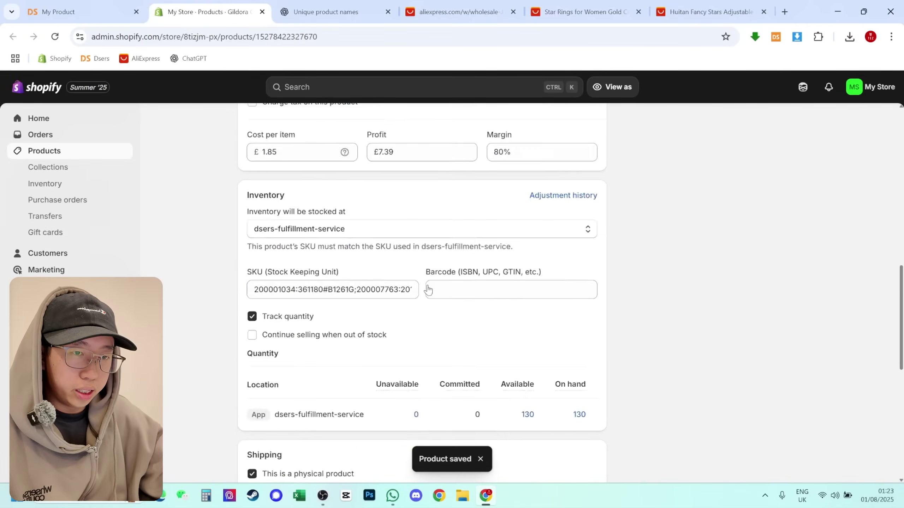
pyautogui.scroll(1, 402, 279)
pyautogui.scroll(3, 287, 196)
pyautogui.doubleClick(300, 241)
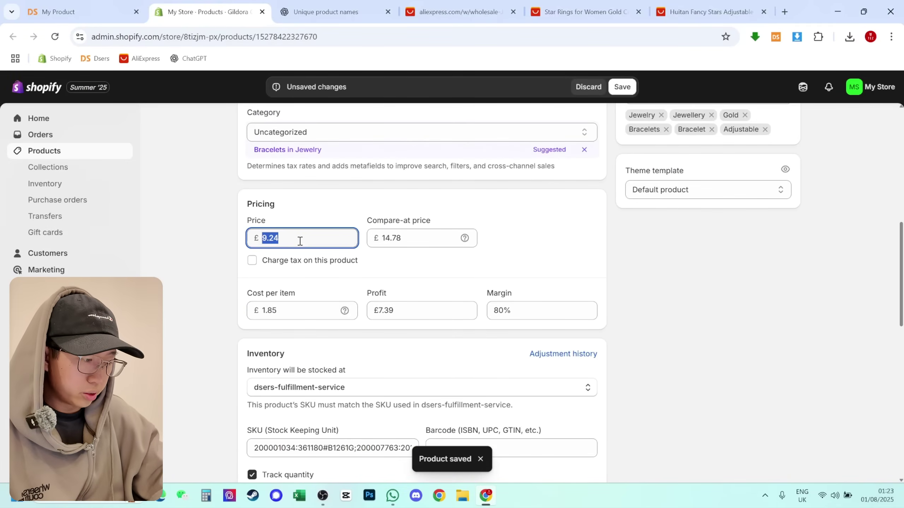
pyautogui.write('49.99')
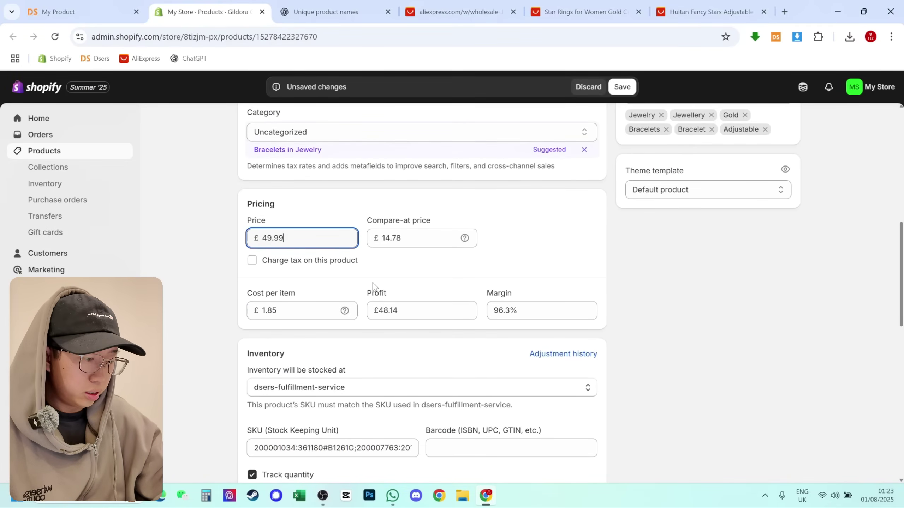
pyautogui.doubleClick(414, 241)
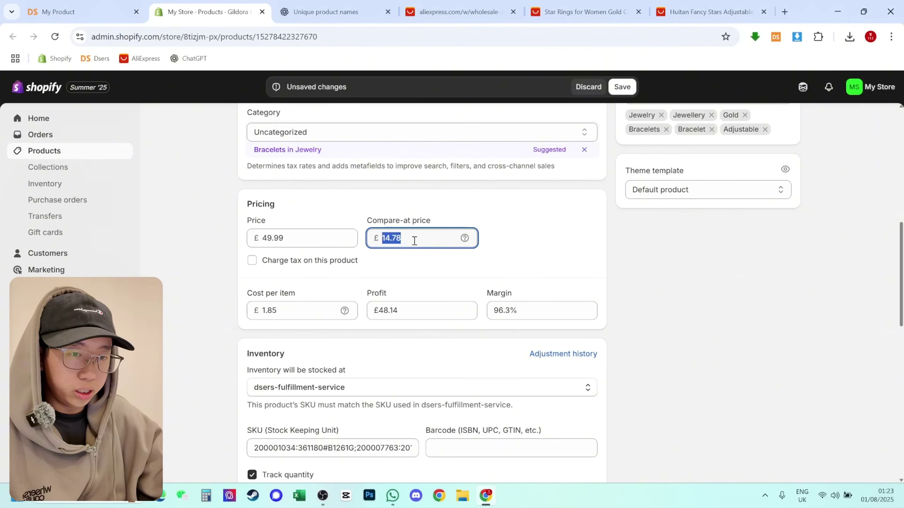
pyautogui.doubleClick(319, 238)
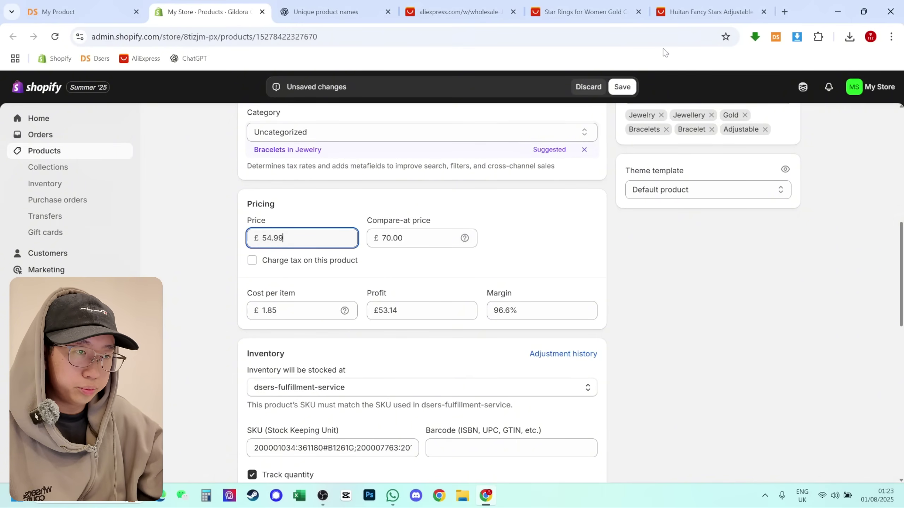
pyautogui.click(622, 87)
# Publish the Gildora Cuff to the Online Store, Shop and Point of Sale channels and save it
pyautogui.click(776, 213)
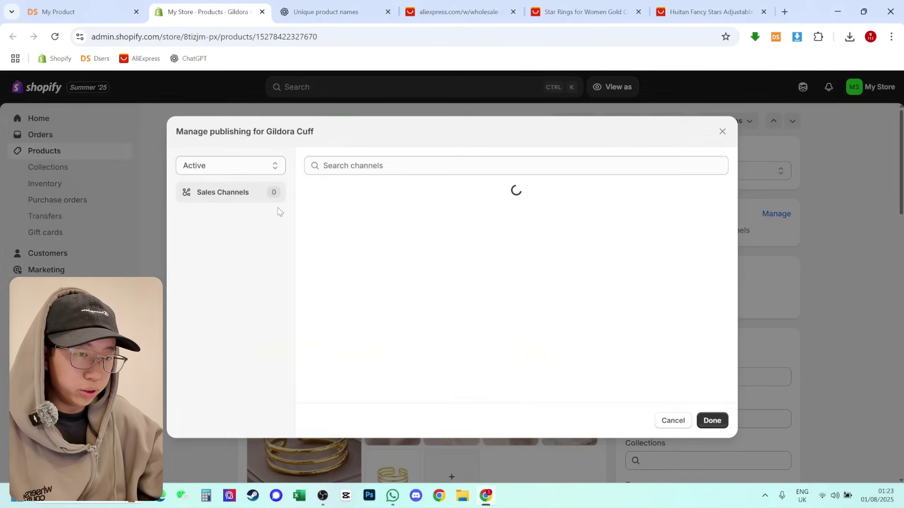
pyautogui.click(317, 195)
pyautogui.click(661, 195)
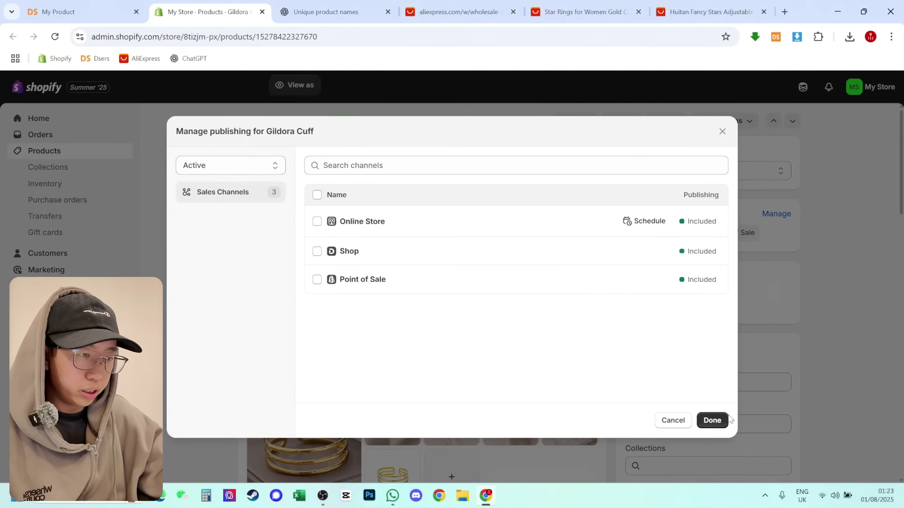
pyautogui.click(713, 420)
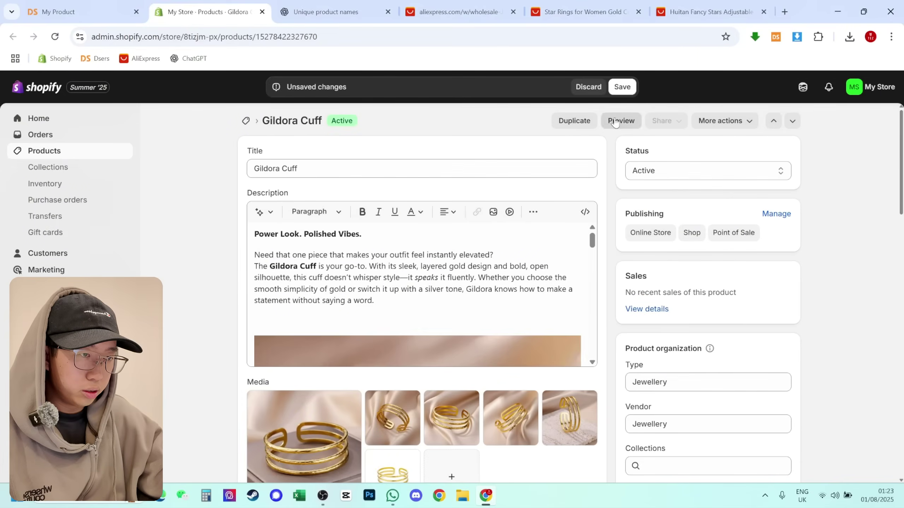
pyautogui.click(622, 87)
pyautogui.scroll(-5, 683, 249)
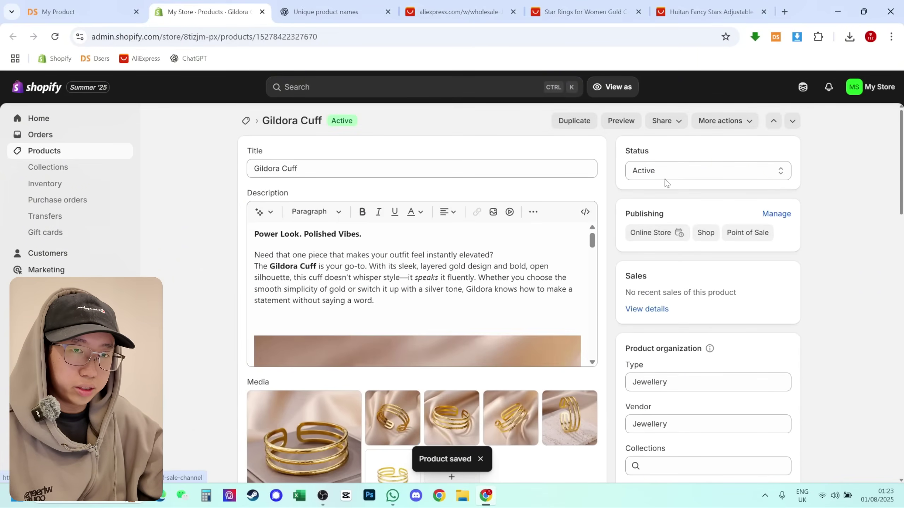
# Switch to DSers and open the Verdelle Pendant Oval Necklace's product page in Shopify
pyautogui.hotkey('ctrl', 'shift', 'Tab')
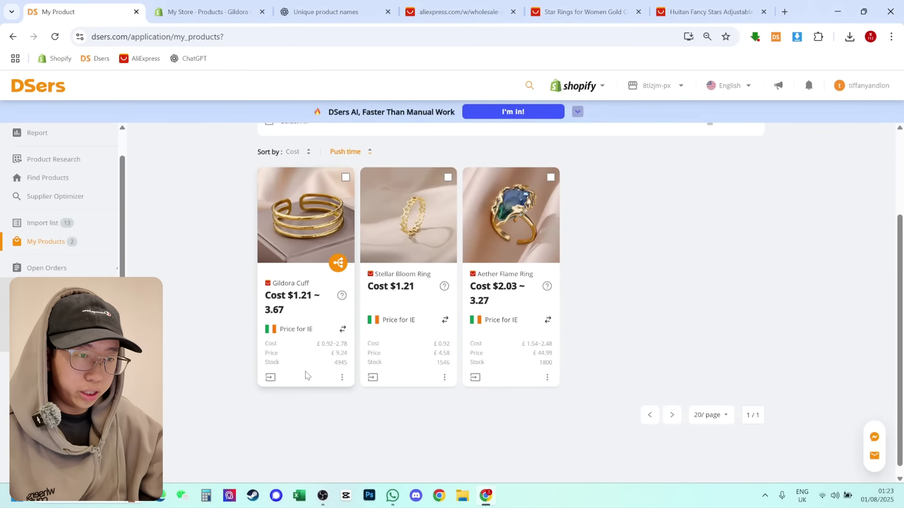
pyautogui.moveTo(305, 365)
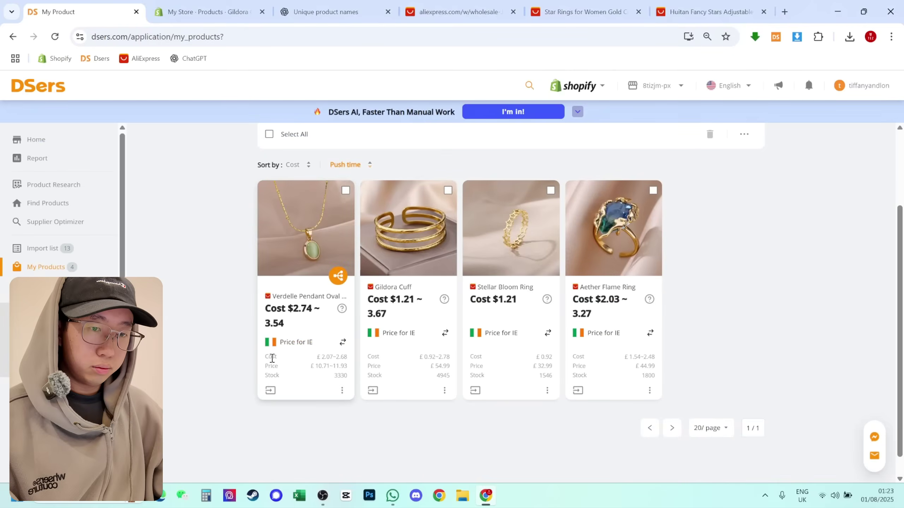
pyautogui.click(270, 391)
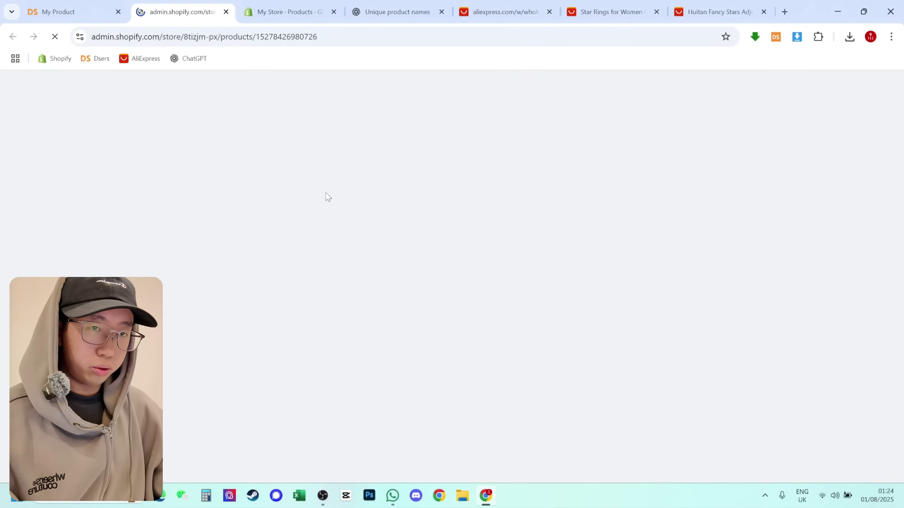
pyautogui.click(396, 12)
pyautogui.click(182, 12)
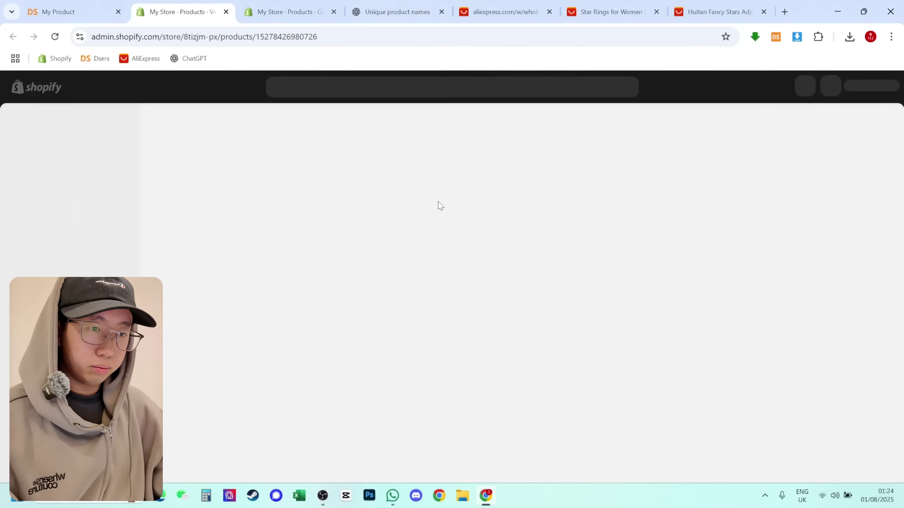
# Copy the necklace's title, check its variants, and ask ChatGPT for a Verdelle Pendant Oval Necklace description mentioning two styles, 3 colours and the 45cm length
pyautogui.click(360, 168)
pyautogui.click(396, 12)
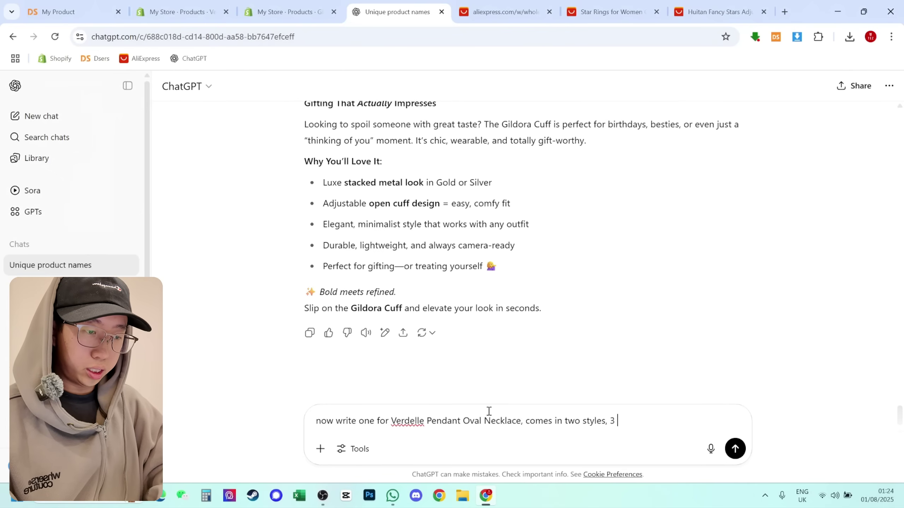
pyautogui.hotkey('ctrl', '2')
pyautogui.scroll(-10, 387, 373)
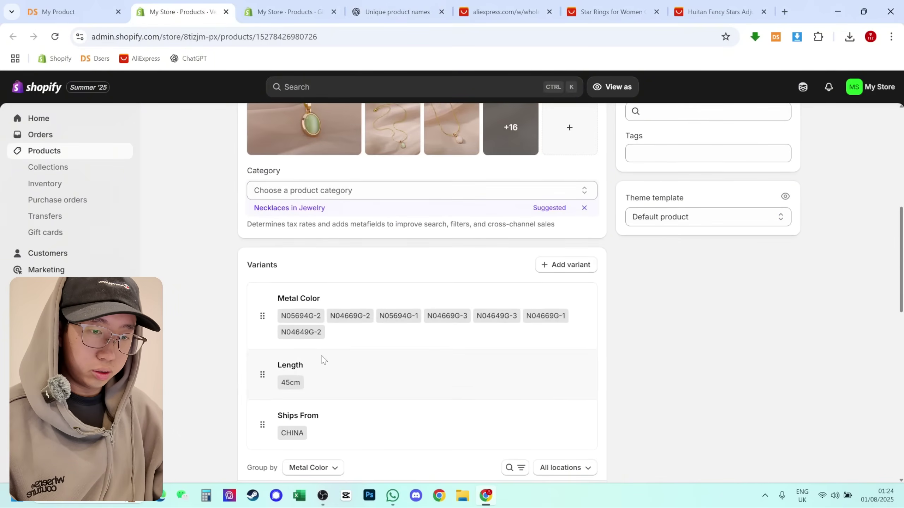
pyautogui.scroll(-9, 417, 352)
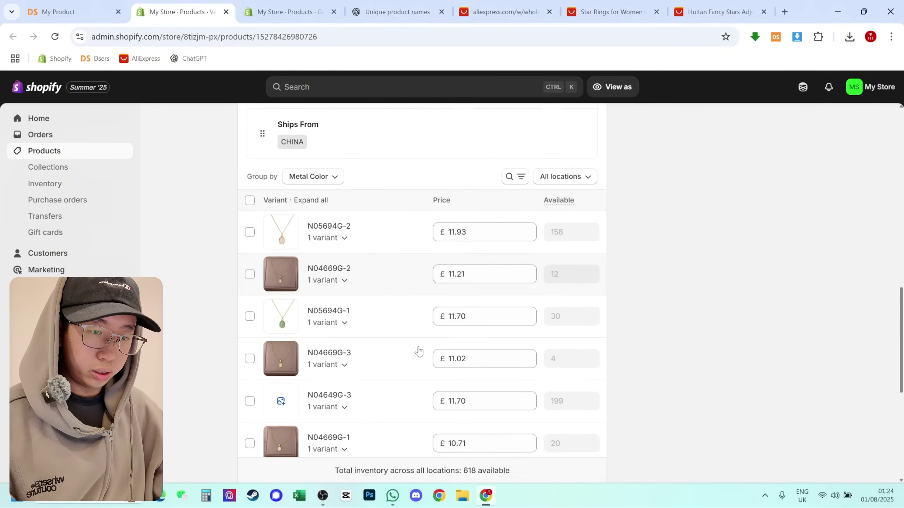
pyautogui.scroll(6, 418, 351)
pyautogui.hotkey('ctrl', '4')
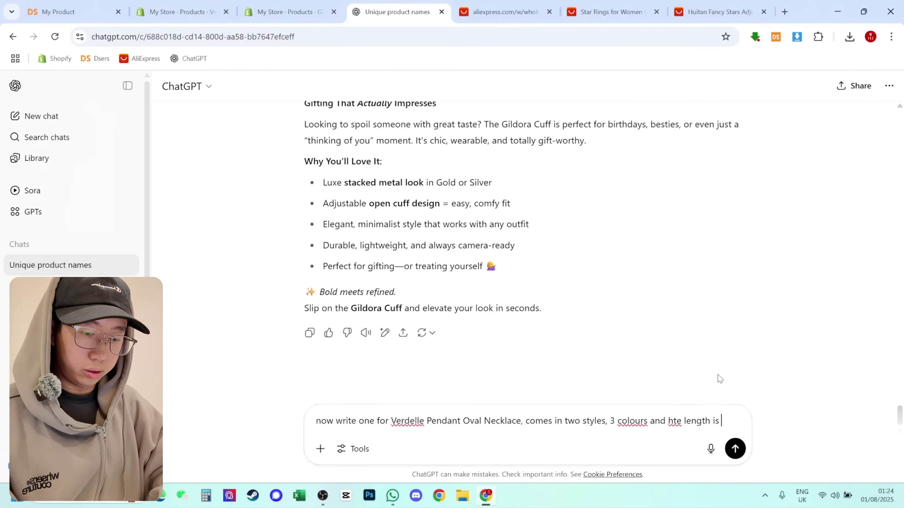
pyautogui.write('m')
pyautogui.press('Return')
# Return to the Verdelle necklace in Shopify and delete the Ships From option from its variants
pyautogui.hotkey('ctrl', '2')
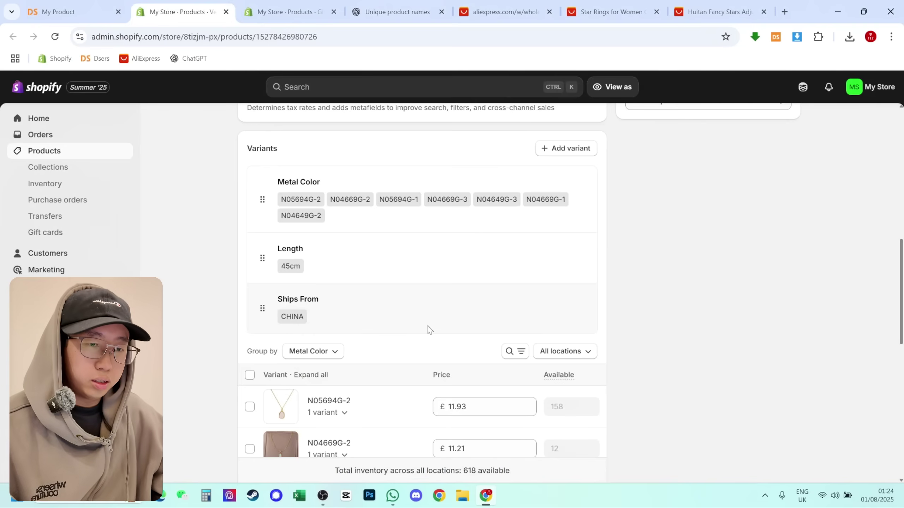
pyautogui.click(364, 310)
pyautogui.click(294, 402)
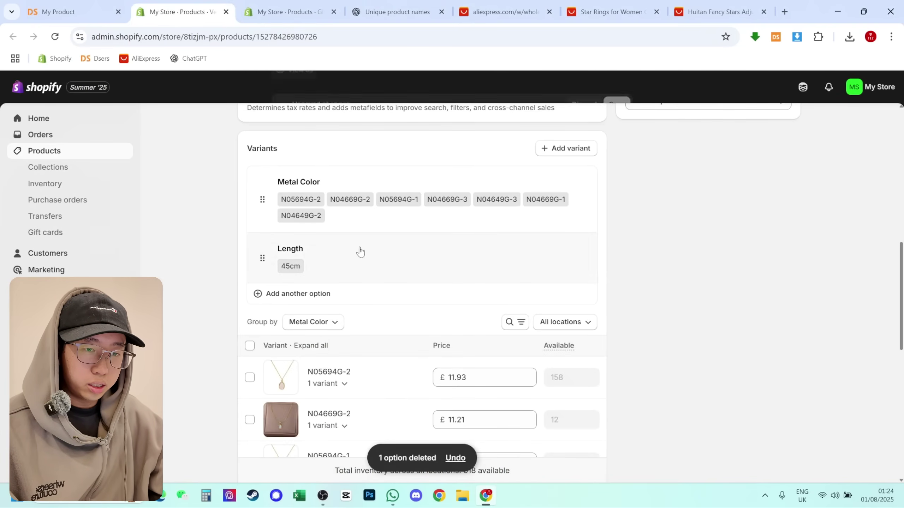
# Delete the Length option from the necklace's variants and rename the first Metal Color value, N05694G-2, as Pearl
pyautogui.click(359, 252)
pyautogui.click(295, 351)
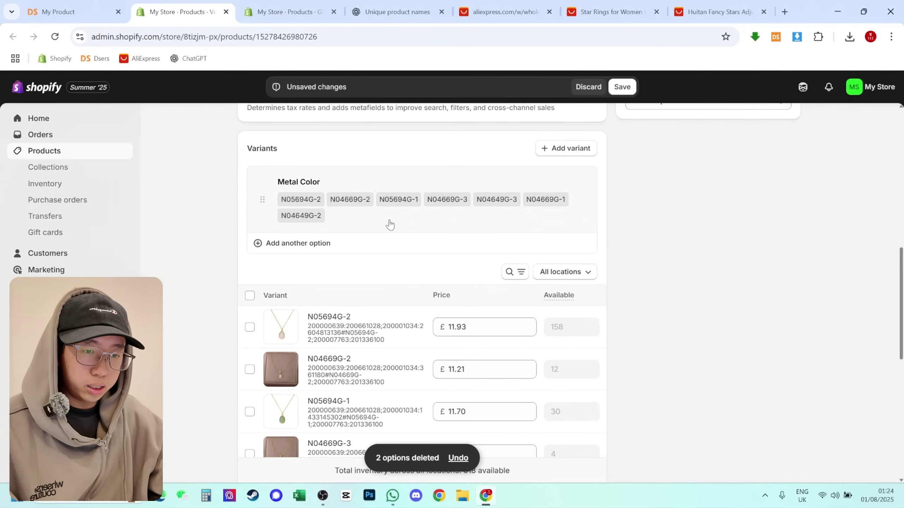
pyautogui.click(390, 224)
pyautogui.click(343, 245)
pyautogui.write('Pearl')
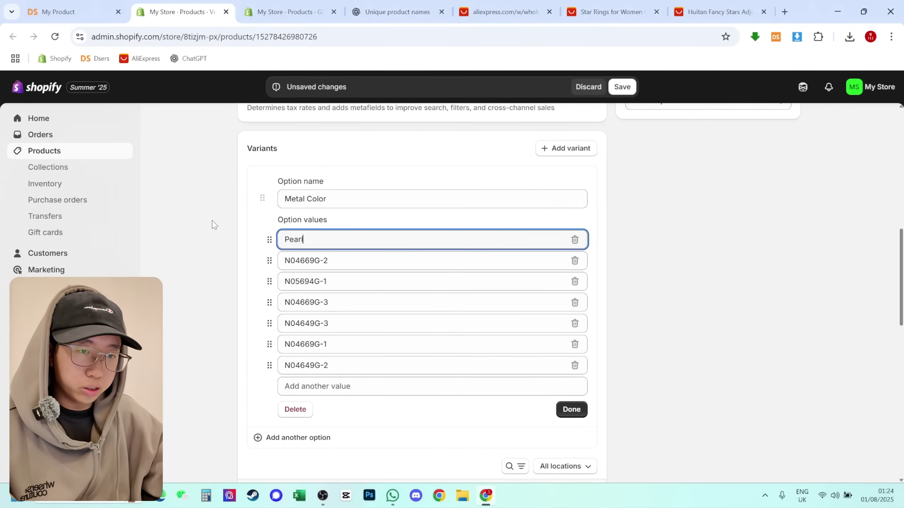
pyautogui.scroll(-5, 193, 240)
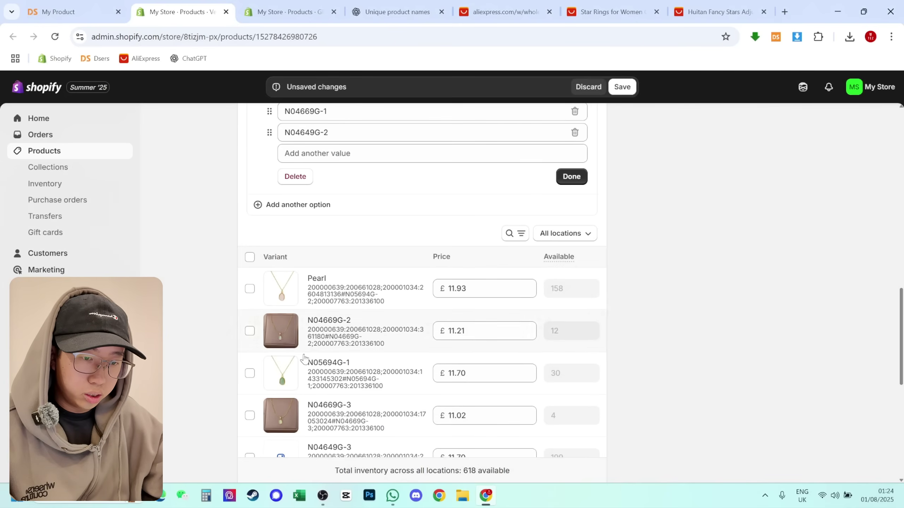
pyautogui.scroll(-3, 303, 361)
pyautogui.scroll(5, 303, 361)
# Rename the Metal Color values N04669G-2 as Jade and N05694G-1 as Lime, comparing them with the variant images
pyautogui.click(392, 261)
pyautogui.write('Jade')
pyautogui.click(387, 279)
pyautogui.write('Lime')
pyautogui.scroll(-6, 388, 279)
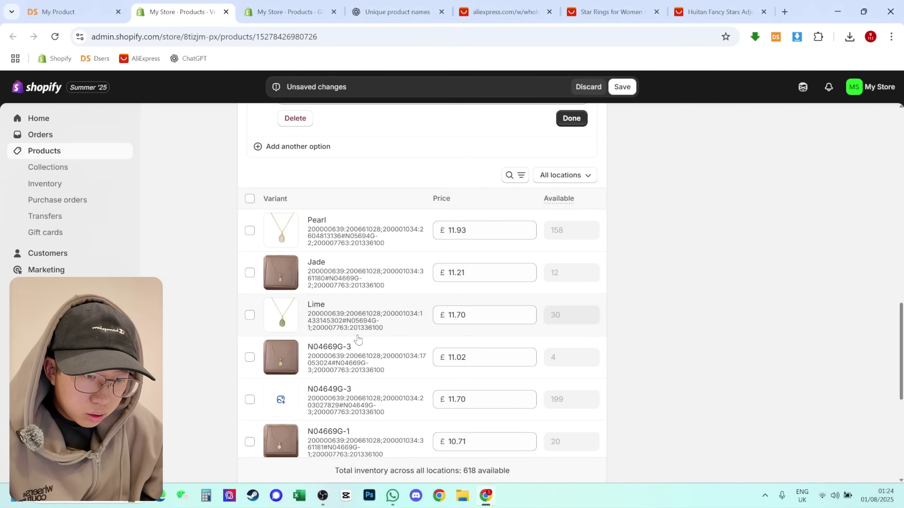
pyautogui.scroll(5, 270, 337)
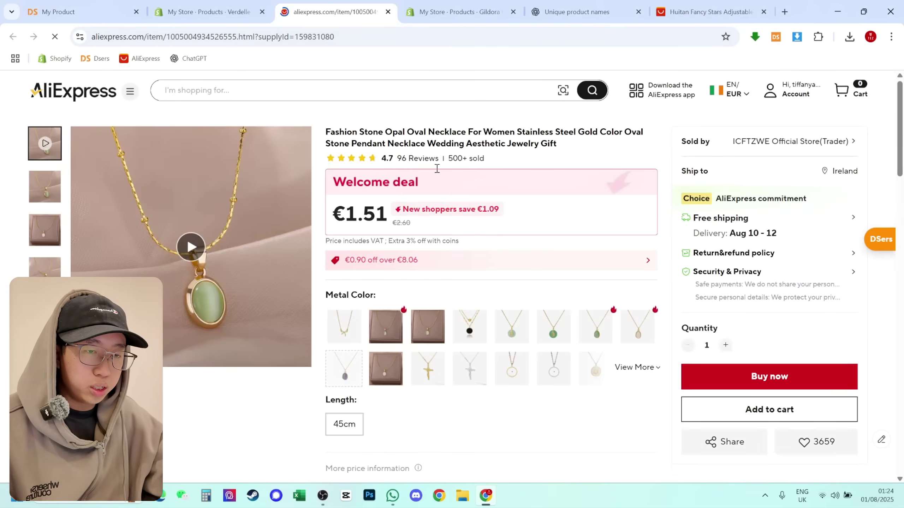
# Look up the variant codes on the necklace's AliExpress page and rename the first three Metal Color values Pearl-2, Jade-1 and Jade-2
pyautogui.click(428, 327)
pyautogui.hotkey('ctrl', 'f')
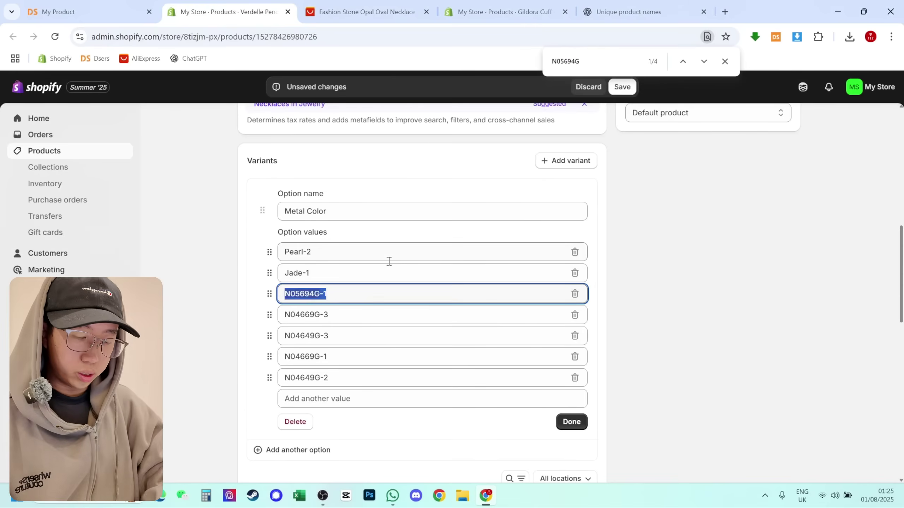
pyautogui.scroll(-5, 356, 264)
pyautogui.scroll(5, 312, 267)
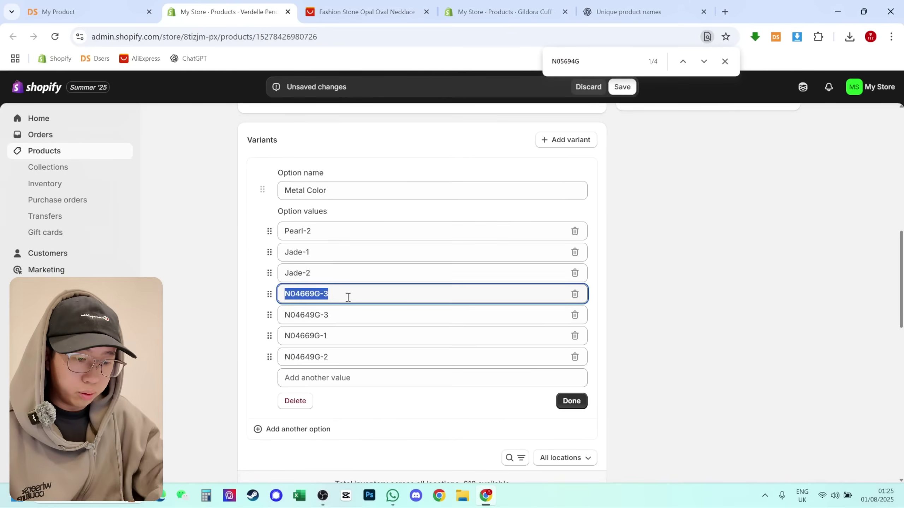
# Rename the values N04669G-3 as Lime-1 and N04669G-1 as Pearl-1, save the product and reload the page
pyautogui.tripleClick(353, 284)
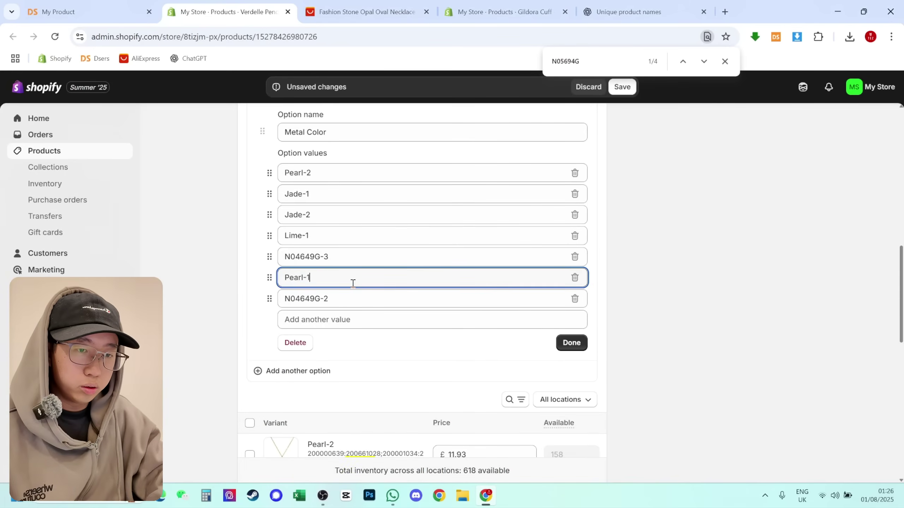
pyautogui.scroll(-1, 353, 284)
pyautogui.click(575, 285)
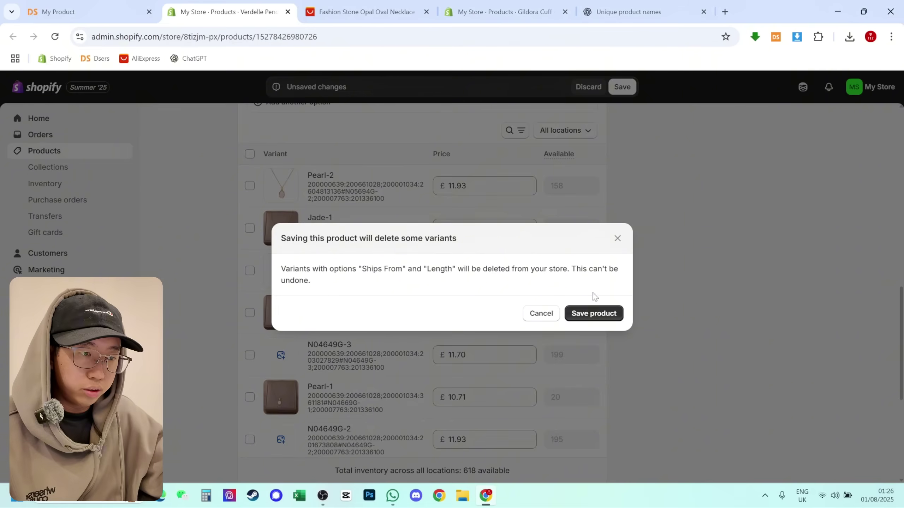
pyautogui.click(593, 312)
pyautogui.press('F5')
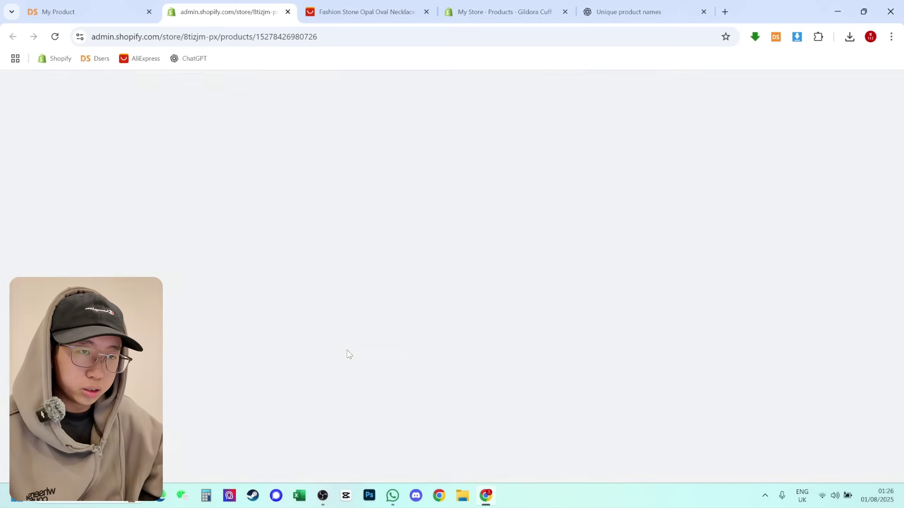
# Compare the variant images on the necklace's AliExpress listing with the variants in Shopify
pyautogui.scroll(-5, 397, 305)
pyautogui.click(366, 11)
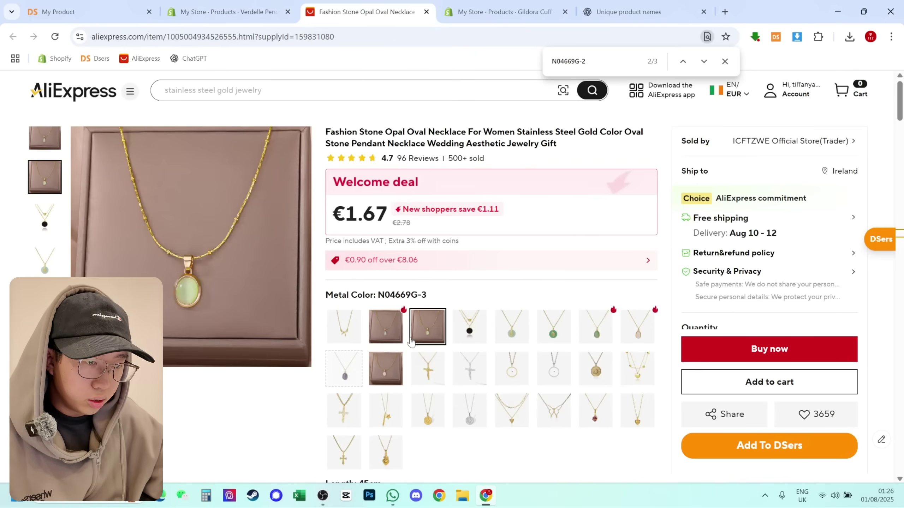
pyautogui.click(229, 11)
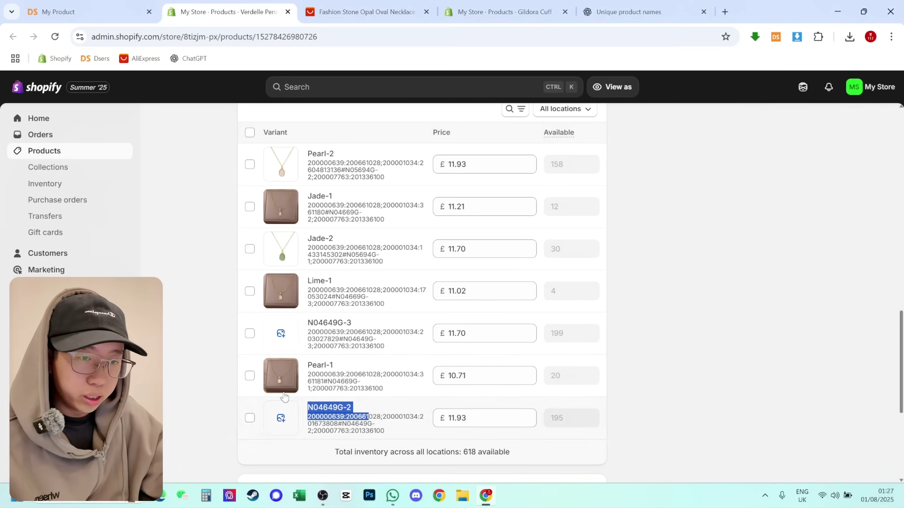
pyautogui.click(250, 334)
pyautogui.click(250, 420)
pyautogui.scroll(1, 250, 420)
pyautogui.click(567, 191)
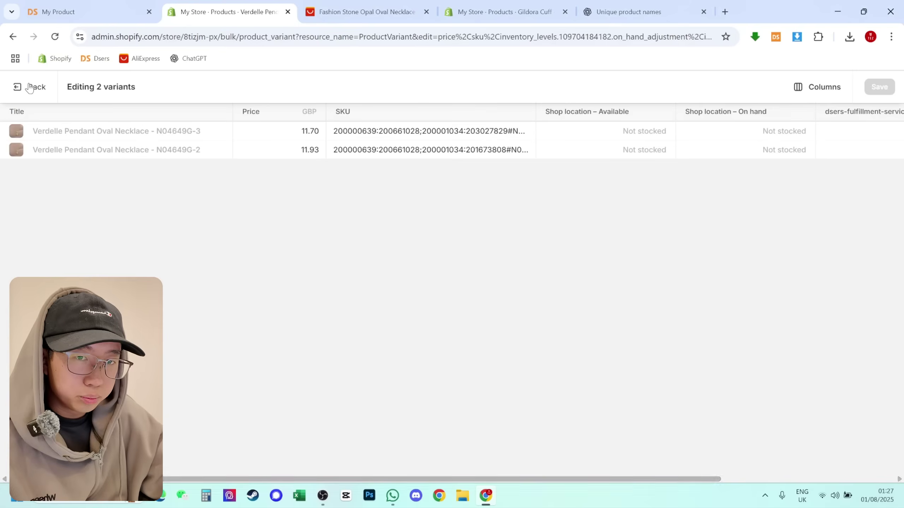
pyautogui.click(28, 89)
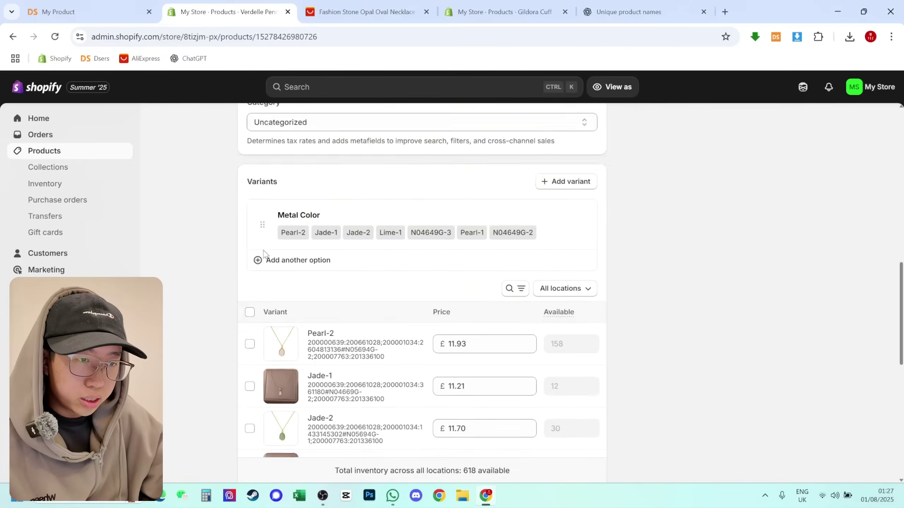
pyautogui.scroll(6, 500, 250)
pyautogui.scroll(-10, 471, 415)
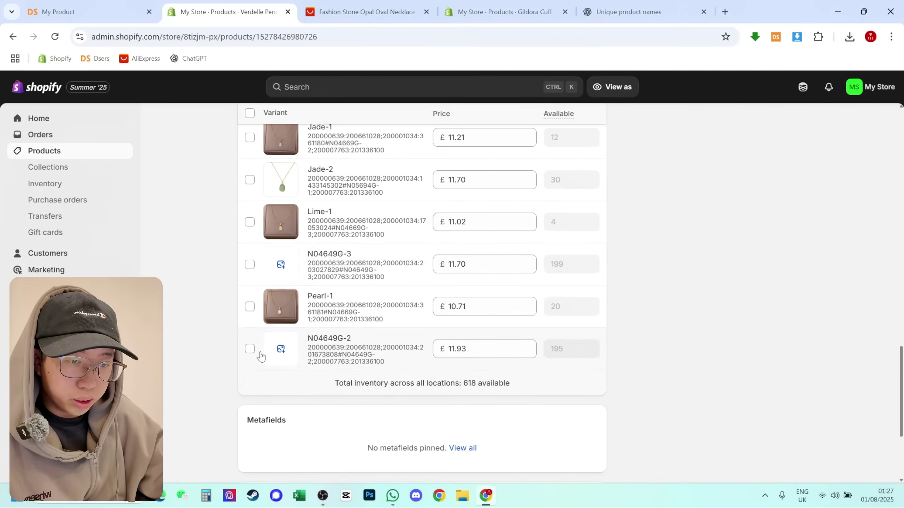
# Delete the N04649G-3 and N04649G-2 variants and save the product
pyautogui.click(251, 264)
pyautogui.click(251, 349)
pyautogui.scroll(2, 260, 357)
pyautogui.click(595, 180)
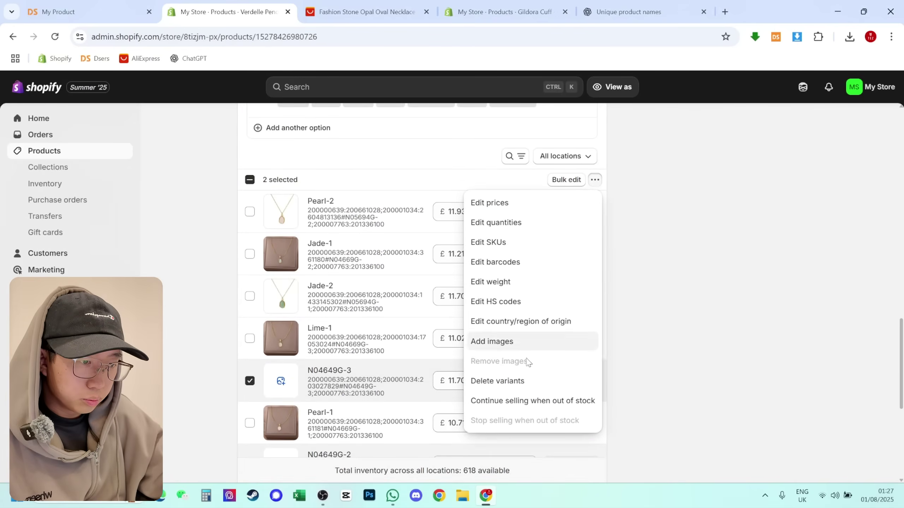
pyautogui.click(499, 380)
pyautogui.click(618, 87)
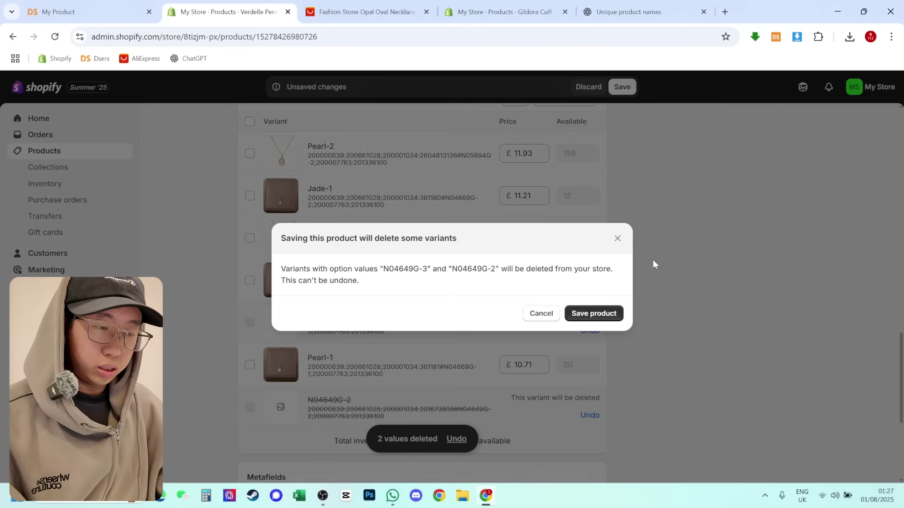
pyautogui.click(595, 312)
# Reorder the Metal Color values as Pearl-1, Jade-1, Lime-1, Pearl-2, Jade-2
pyautogui.click(454, 284)
pyautogui.moveTo(270, 315); pyautogui.dragTo(269, 398)
pyautogui.moveTo(270, 336); pyautogui.dragTo(270, 398)
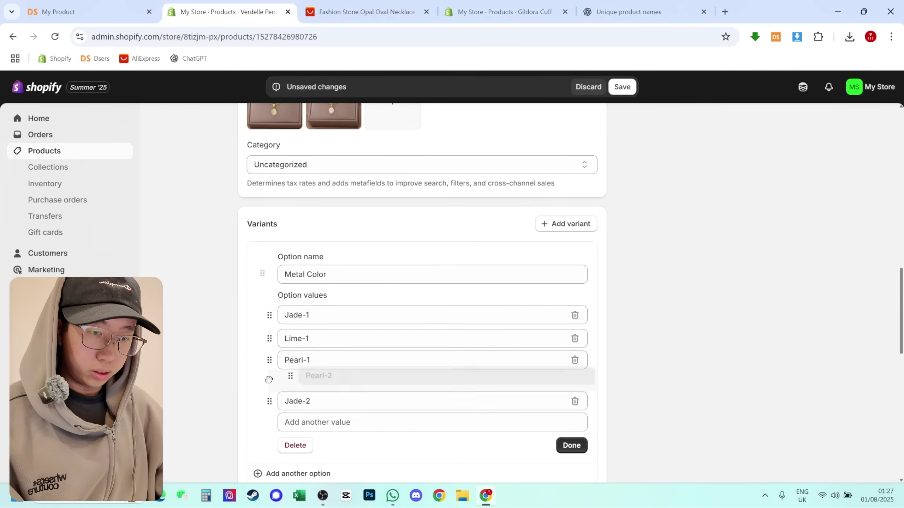
pyautogui.moveTo(270, 357); pyautogui.dragTo(269, 315)
# Shorten the variant option's name to Color and save the product
pyautogui.doubleClick(293, 274)
pyautogui.press('BackSpace')
pyautogui.click(569, 445)
pyautogui.scroll(-3, 577, 392)
pyautogui.scroll(14, 605, 203)
pyautogui.click(622, 87)
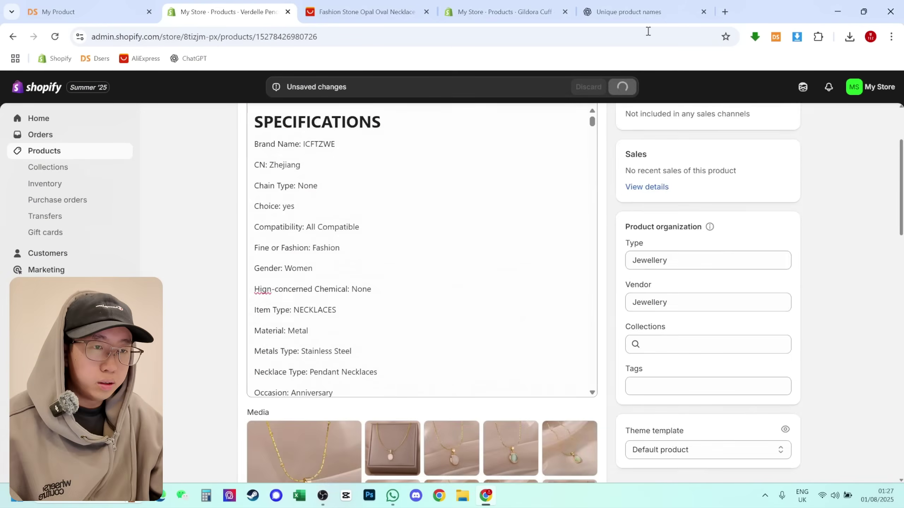
# Copy the Verdelle Pendant description from ChatGPT and replace the necklace's whole Shopify description with it
pyautogui.click(637, 11)
pyautogui.moveTo(305, 115); pyautogui.dragTo(498, 281)
pyautogui.hotkey('ctrl', 'c')
pyautogui.click(230, 12)
pyautogui.click(375, 244)
pyautogui.hotkey('ctrl', 'a')
pyautogui.hotkey('ctrl', 'v')
# Insert a necklace image from the store files below the description's opening paragraph, with blank lines around it
pyautogui.scroll(10, 388, 277)
pyautogui.click(521, 287)
pyautogui.press('Return')
pyautogui.press('Return')
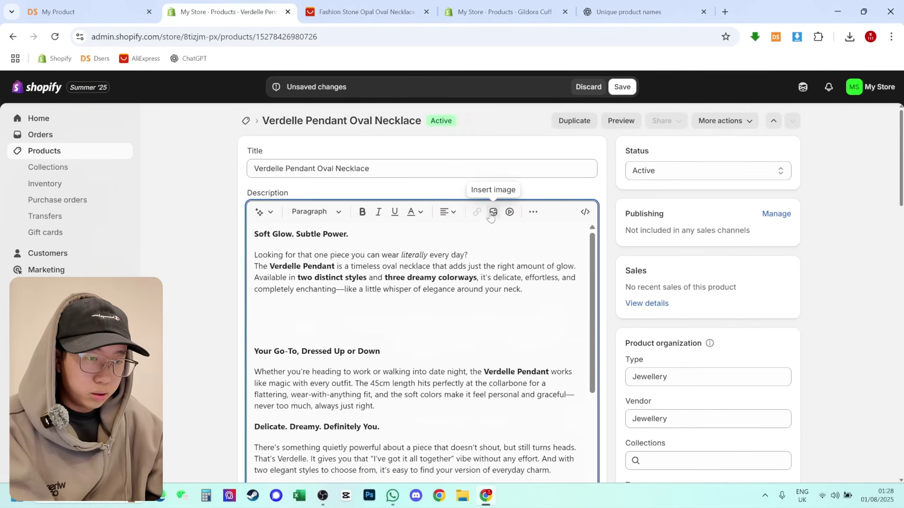
pyautogui.click(493, 212)
pyautogui.click(594, 254)
pyautogui.click(711, 436)
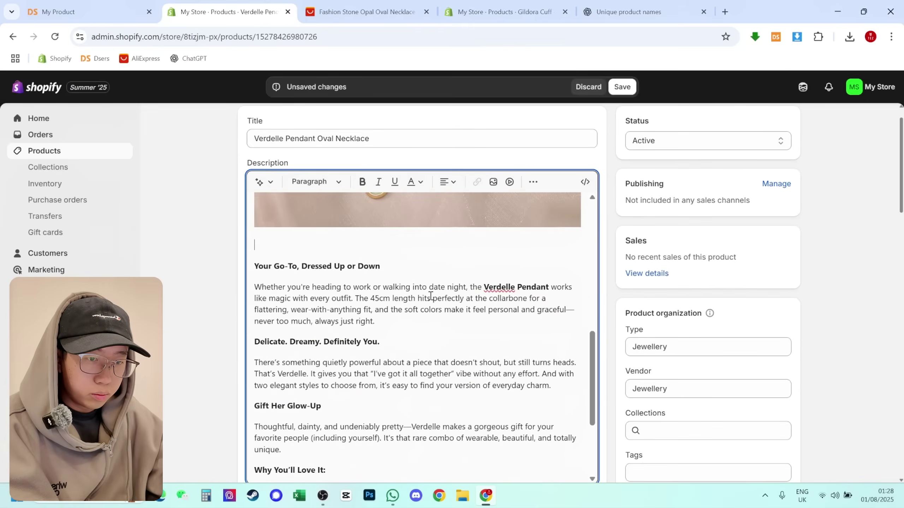
# Insert another necklace image above the Gift Her Glow-Up section and save the product
pyautogui.click(493, 181)
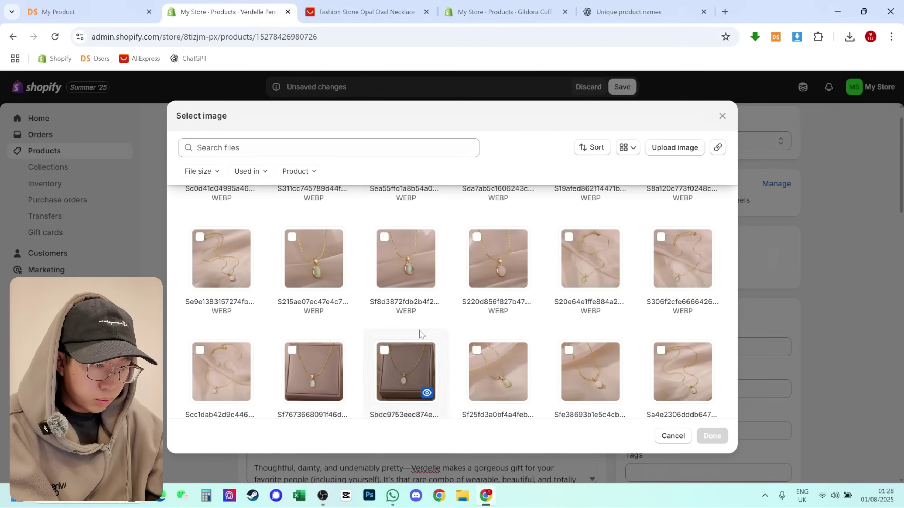
pyautogui.click(712, 435)
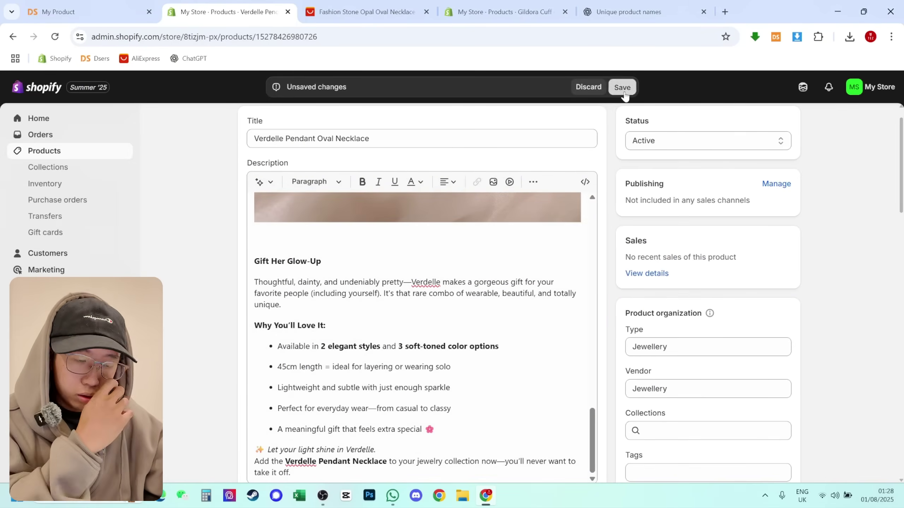
pyautogui.click(622, 87)
# Add the tags Necklace and Necklaces to the product
pyautogui.scroll(-5, 464, 313)
pyautogui.scroll(3, 570, 310)
pyautogui.click(671, 299)
pyautogui.write('Necklace')
pyautogui.click(673, 327)
pyautogui.write('Necklaces')
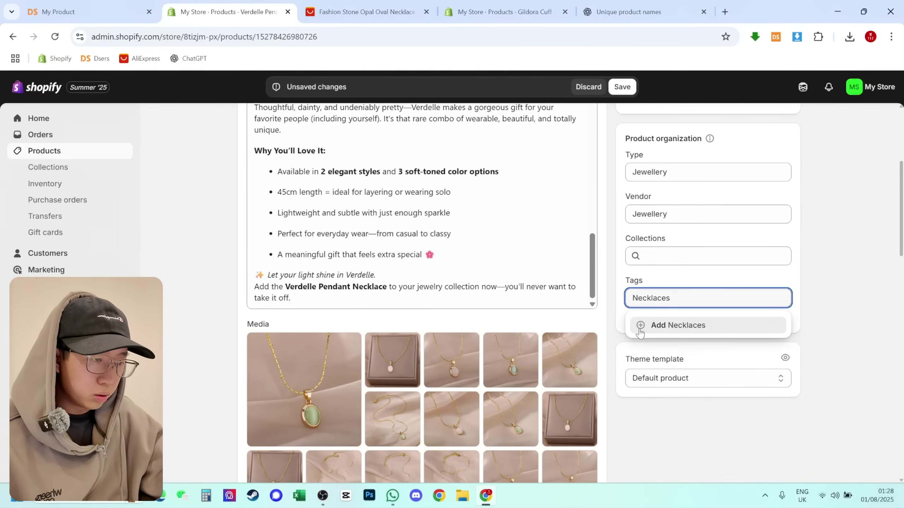
pyautogui.click(640, 328)
# Add the tags Jewellery, Jewelry, Green, Pink, Gold and 2025 August, and save the product
pyautogui.write('Jew')
pyautogui.click(667, 346)
pyautogui.click(670, 370)
pyautogui.write('Green, Pink, Gold, 2025 Augu')
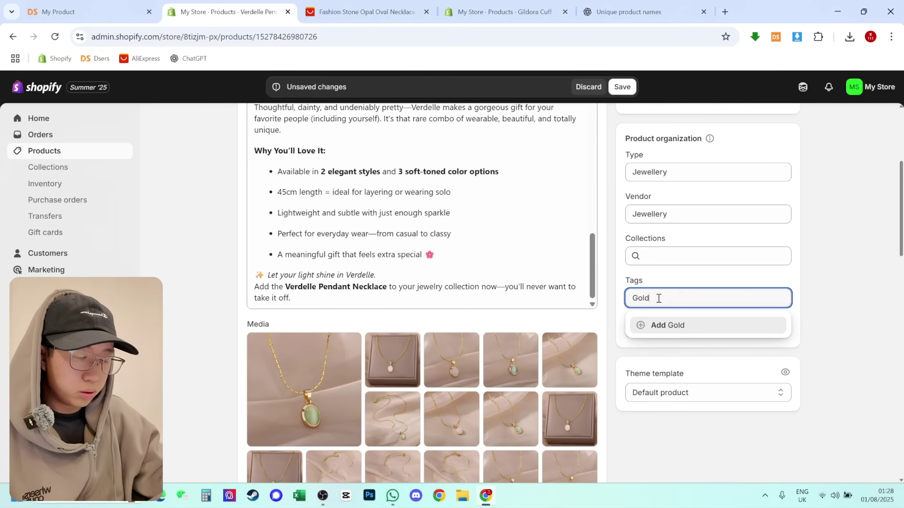
pyautogui.click(840, 270)
pyautogui.click(622, 86)
# Publish the Verdelle necklace to the Online Store, Shop and Point of Sale channels
pyautogui.scroll(5, 571, 246)
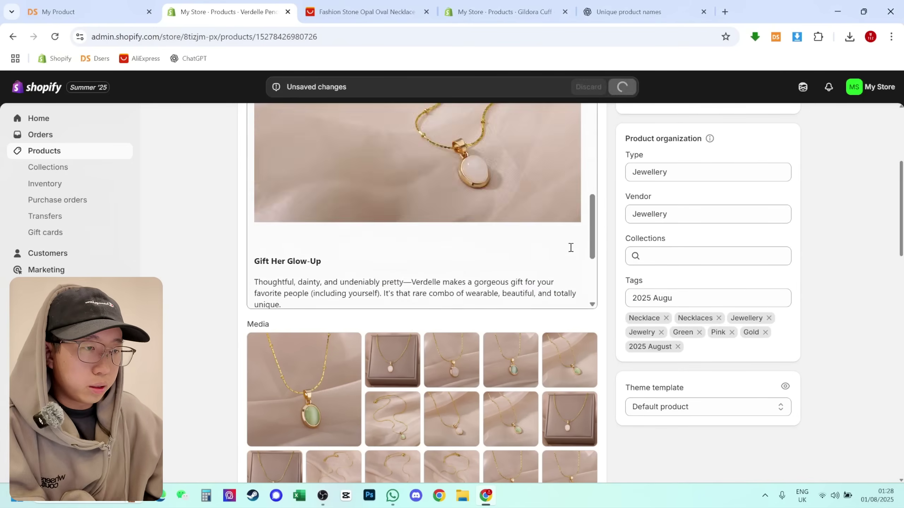
pyautogui.scroll(5, 712, 227)
pyautogui.click(776, 214)
pyautogui.click(317, 195)
pyautogui.click(661, 196)
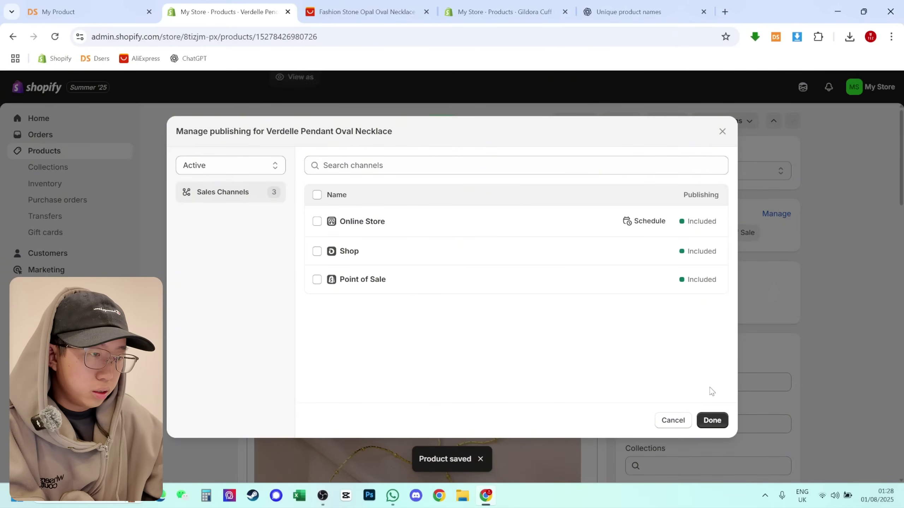
pyautogui.click(712, 421)
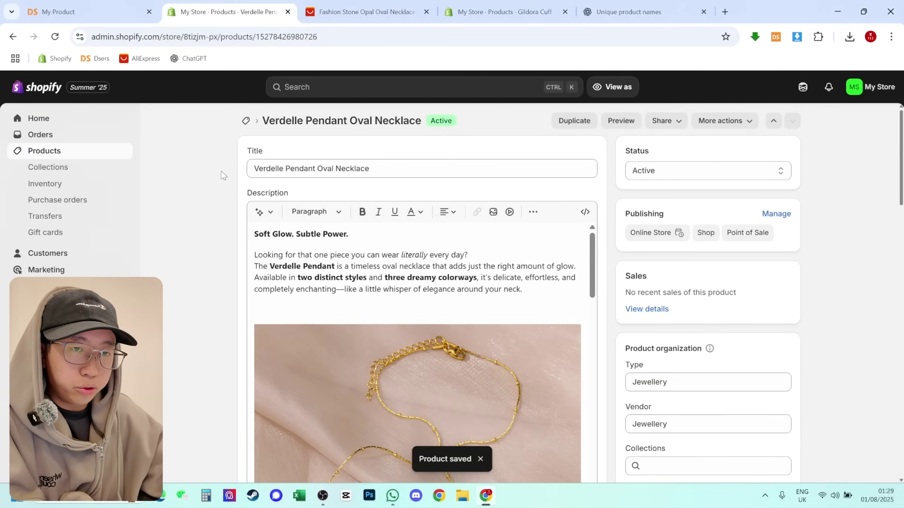
# Review the necklace's images, variants, prices and sales channels, closing the AliExpress listing
pyautogui.scroll(-15, 202, 183)
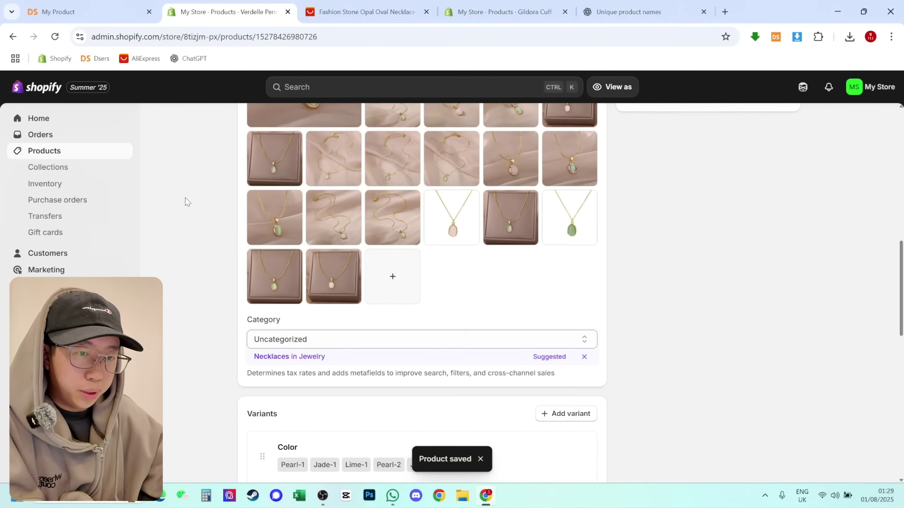
pyautogui.scroll(-4, 213, 255)
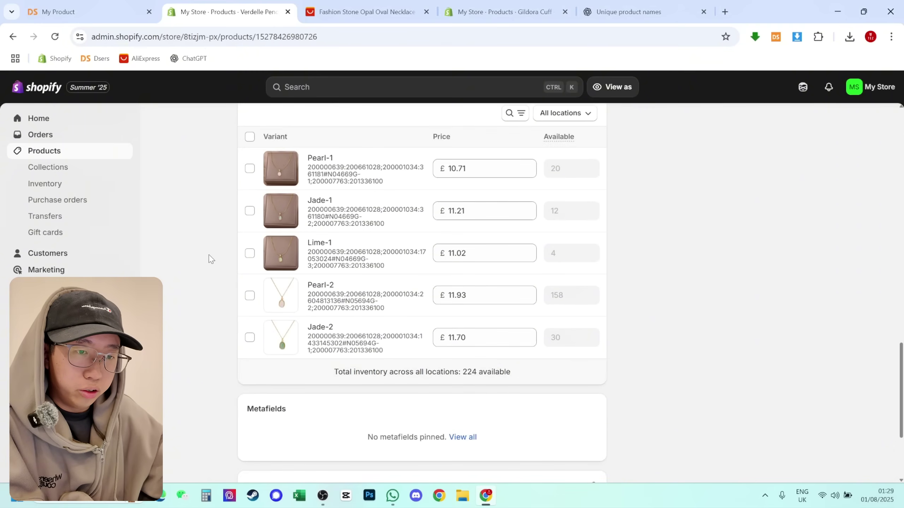
pyautogui.scroll(20, 565, 334)
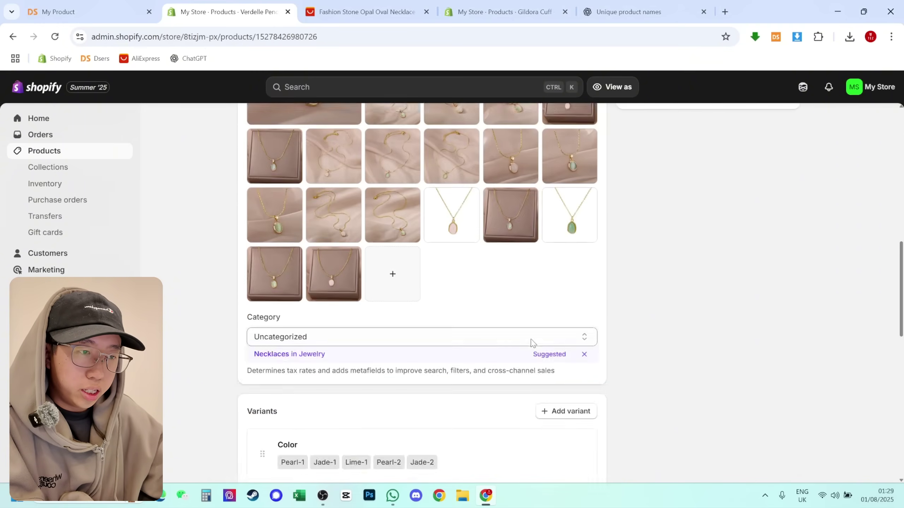
pyautogui.scroll(1, 476, 271)
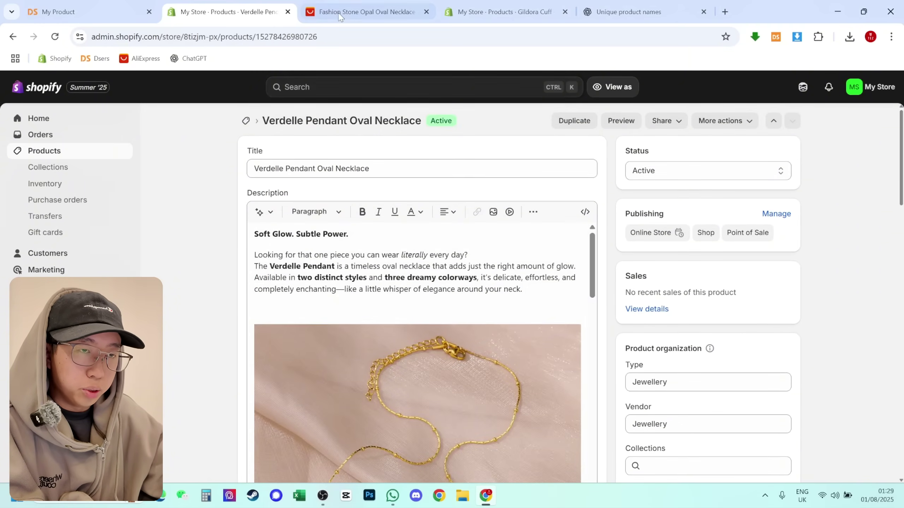
pyautogui.click(347, 7)
pyautogui.hotkey('ctrl', 'w')
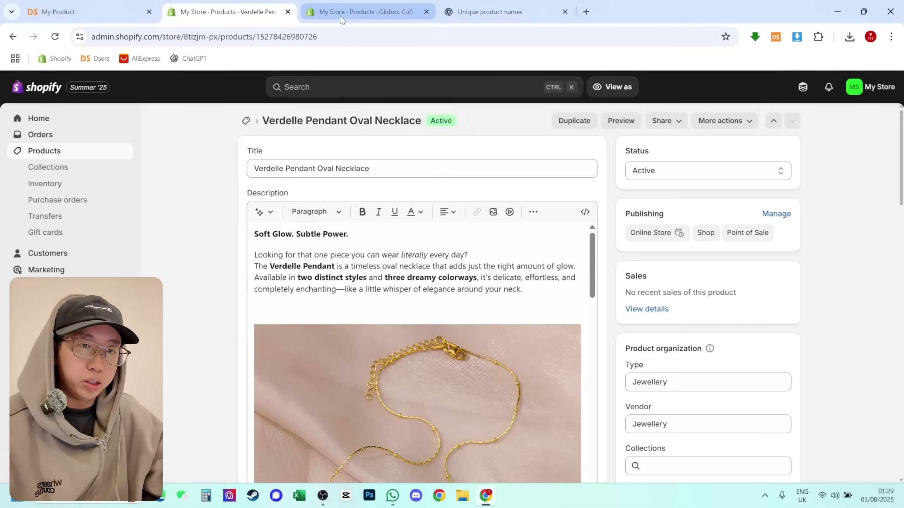
pyautogui.scroll(10, 612, 167)
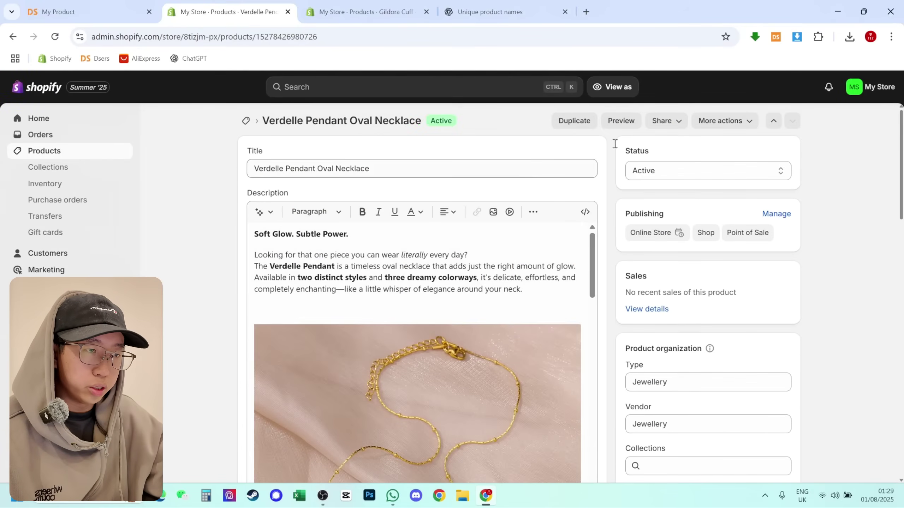
pyautogui.click(781, 218)
pyautogui.click(722, 131)
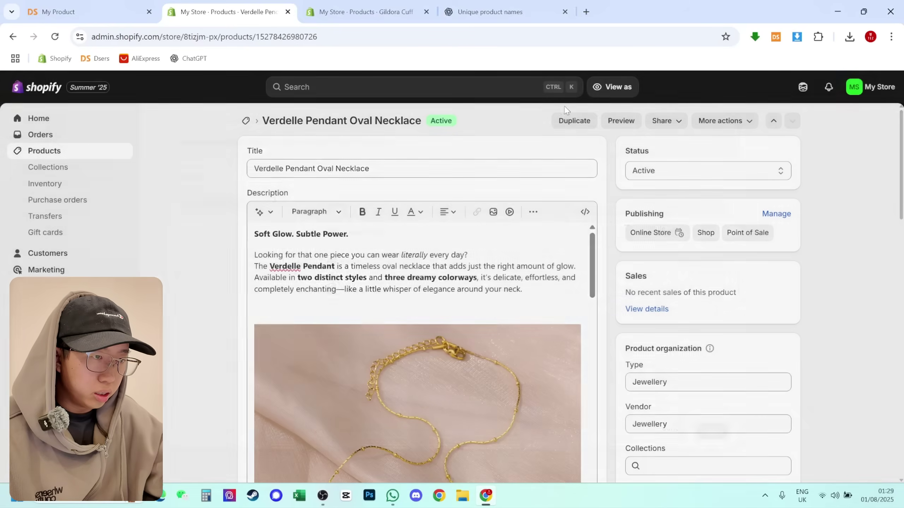
# Preview the Verdelle necklace's storefront page and examine its images, color options, description and lower sections
pyautogui.click(620, 121)
pyautogui.middleClick(256, 16)
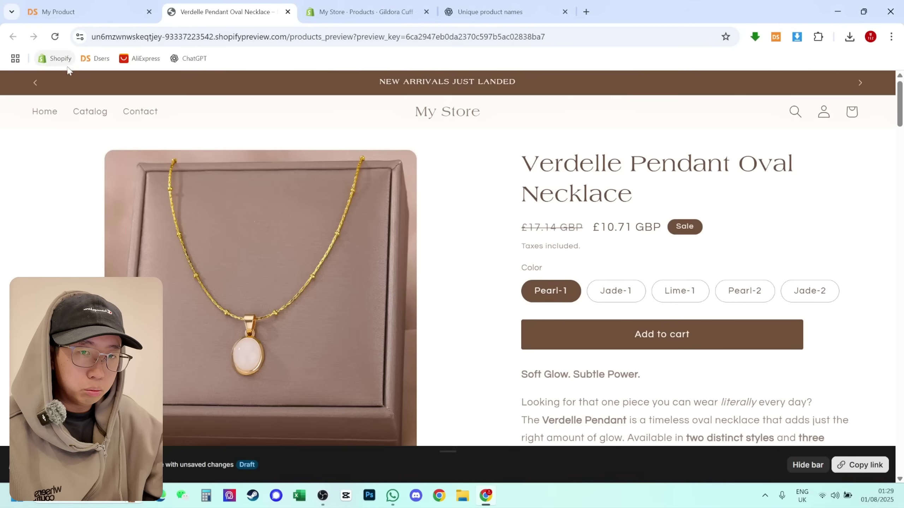
pyautogui.scroll(-2, 599, 182)
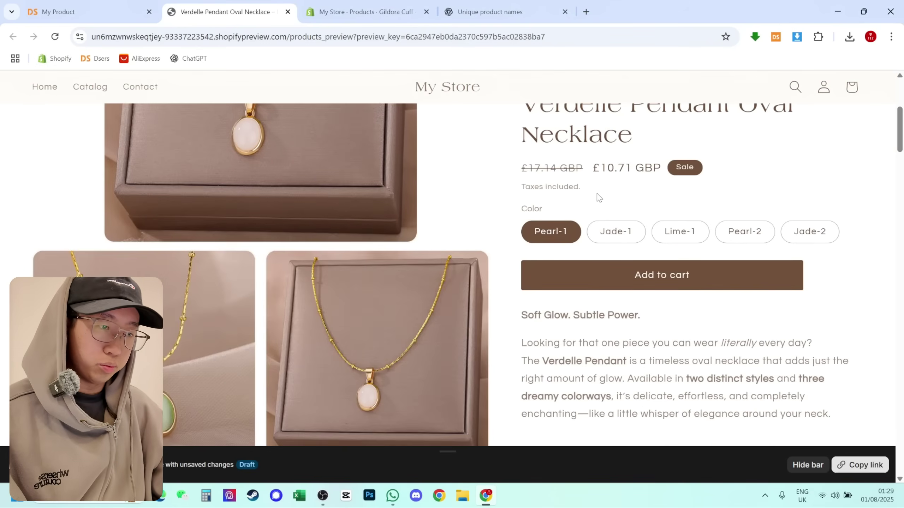
pyautogui.scroll(-15, 588, 193)
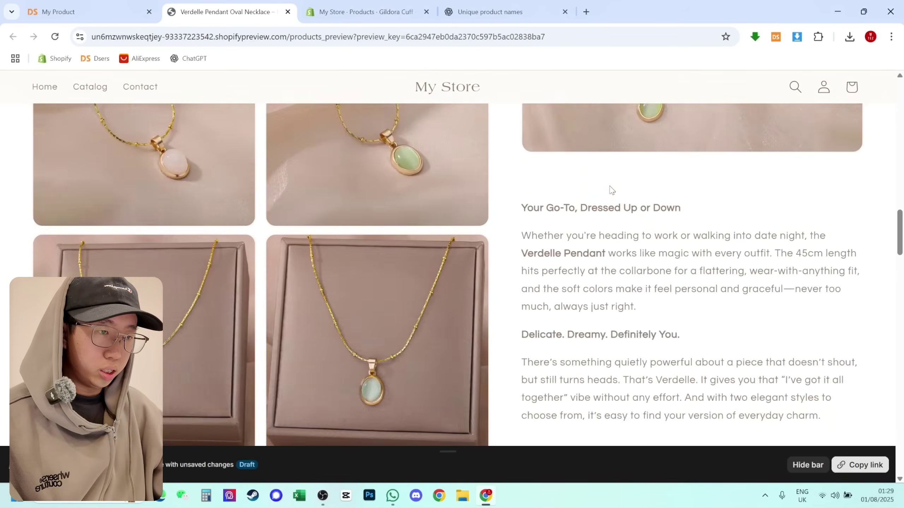
pyautogui.scroll(-15, 615, 216)
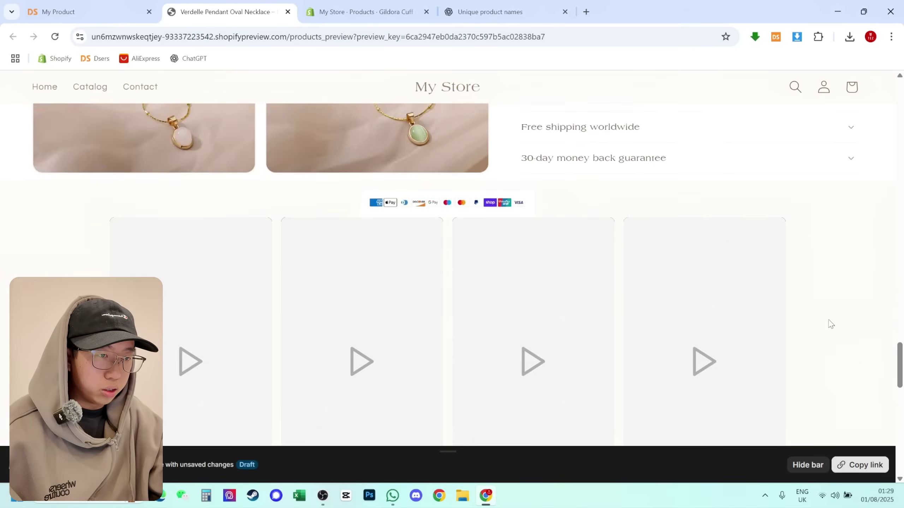
# Examine the bullet spacing in the "Why You'll Love It" list on the Verdelle necklace's storefront preview
pyautogui.scroll(-8, 856, 335)
pyautogui.scroll(15, 800, 321)
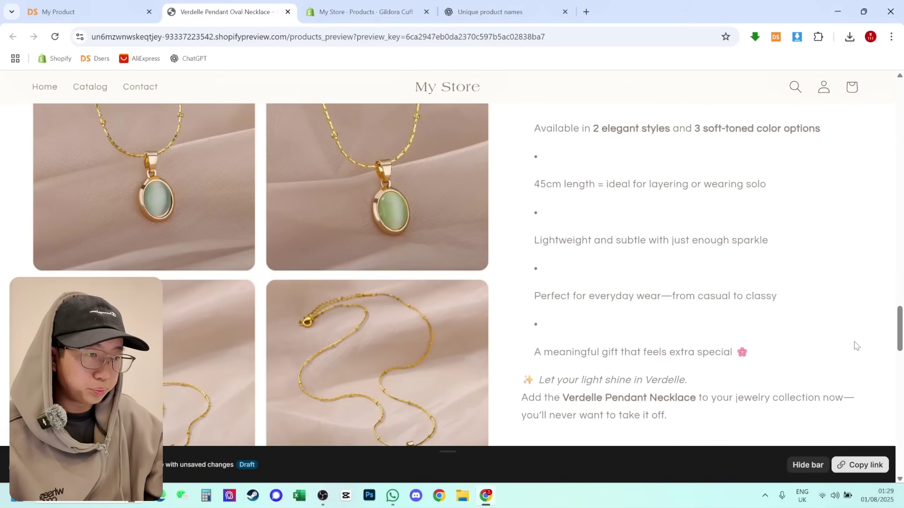
pyautogui.scroll(-10, 626, 337)
pyautogui.scroll(3, 610, 326)
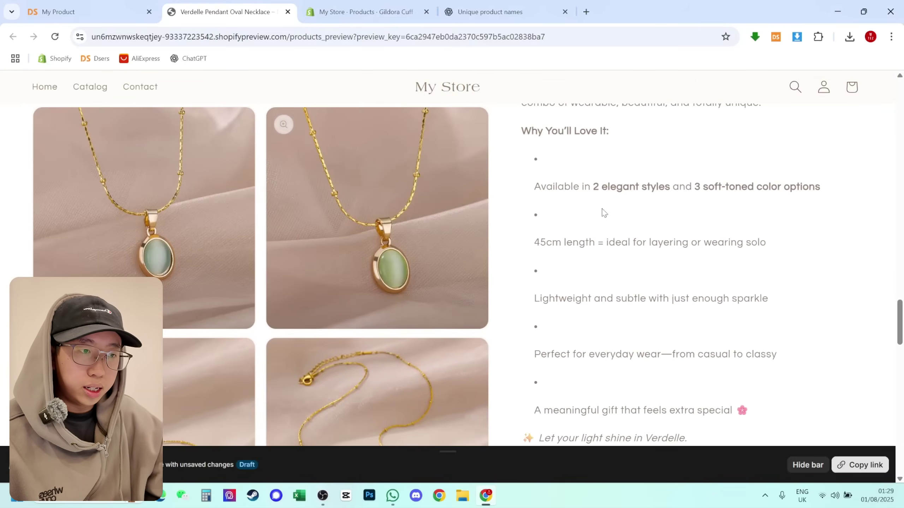
pyautogui.moveTo(535, 185); pyautogui.dragTo(768, 412)
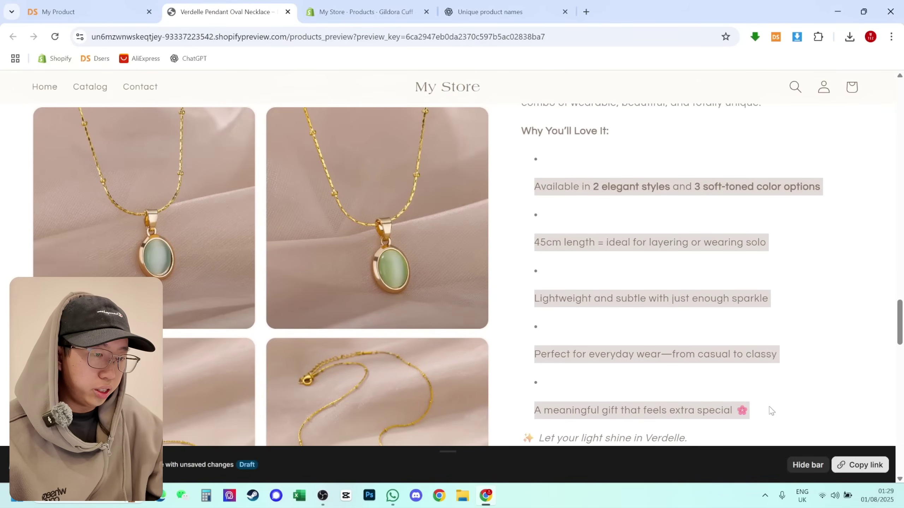
pyautogui.click(761, 400)
pyautogui.moveTo(551, 162); pyautogui.dragTo(730, 369)
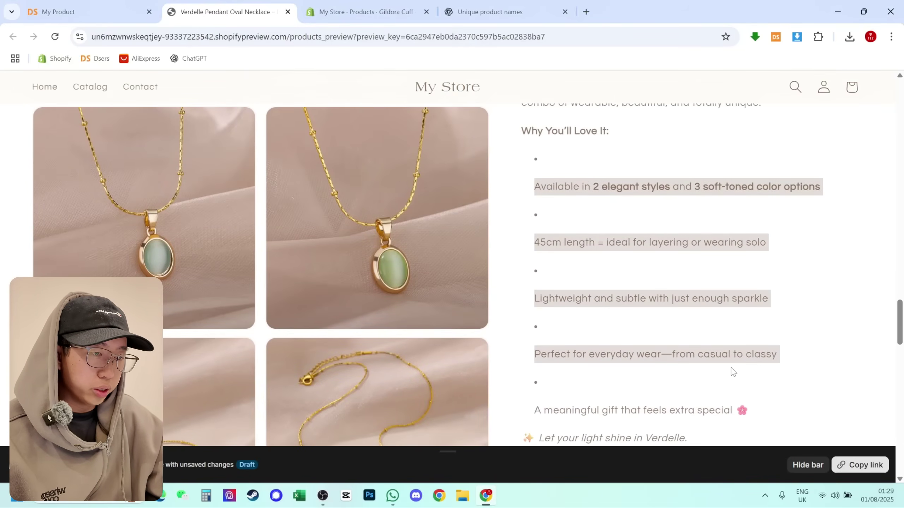
pyautogui.click(714, 356)
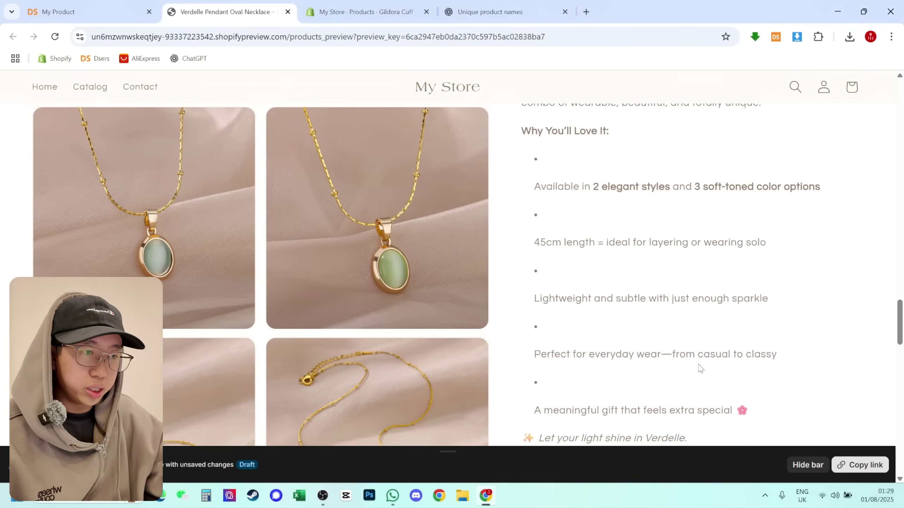
pyautogui.moveTo(537, 169); pyautogui.dragTo(651, 355)
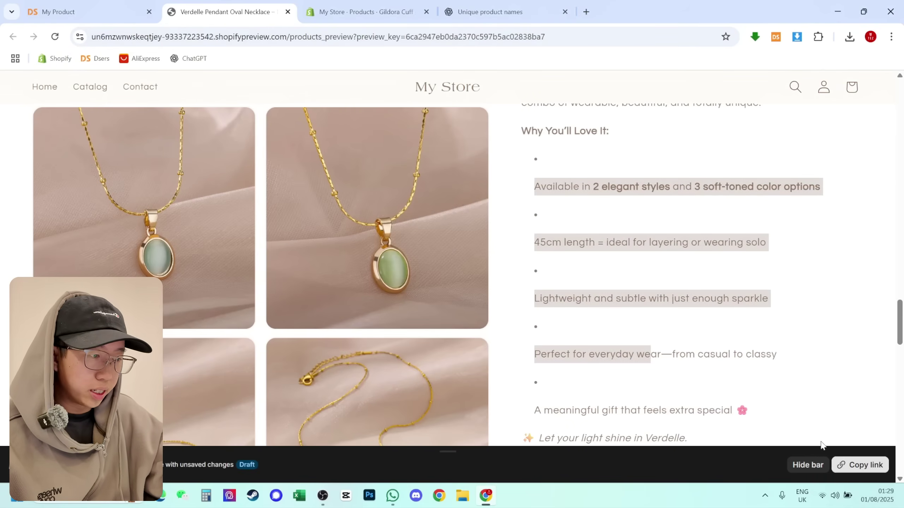
# Return to the Shopify product list and open the Verdelle Pendant Oval Necklace for editing
pyautogui.click(366, 12)
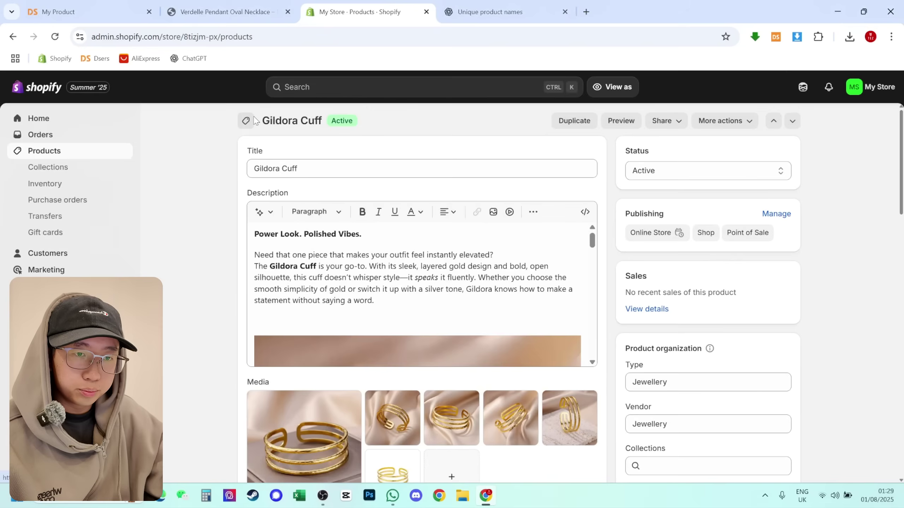
pyautogui.click(245, 120)
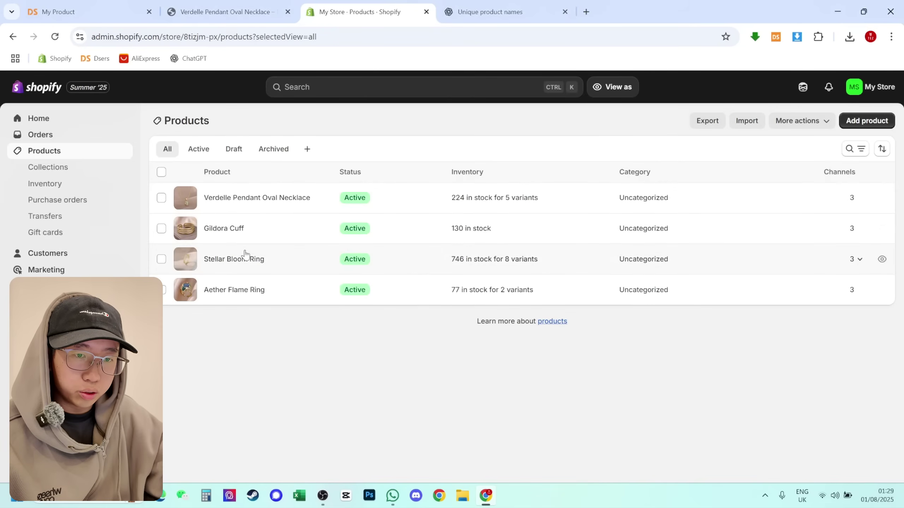
pyautogui.click(237, 199)
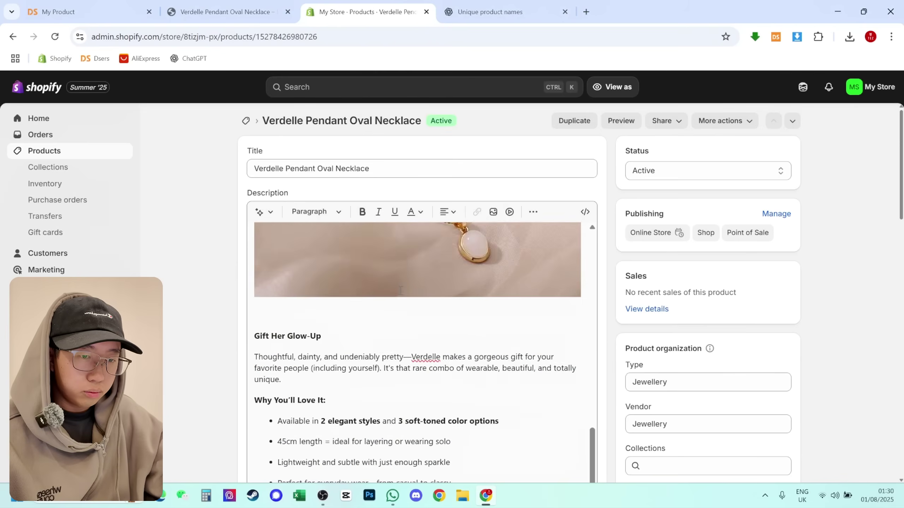
# Remove and reapply the bulleted list formatting on the five "Why You'll Love It" lines in the description, and save the product
pyautogui.scroll(-2, 381, 312)
pyautogui.scroll(-3, 380, 311)
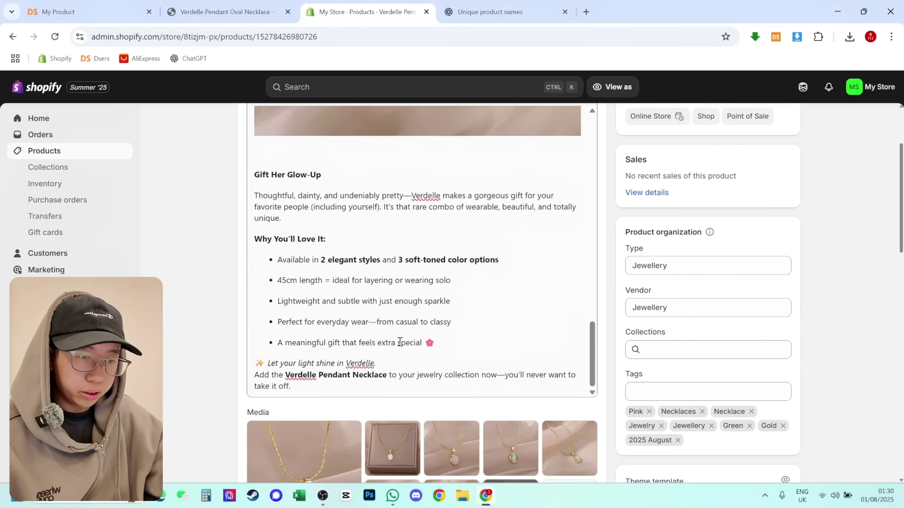
pyautogui.moveTo(438, 342); pyautogui.dragTo(474, 250)
pyautogui.scroll(3, 569, 215)
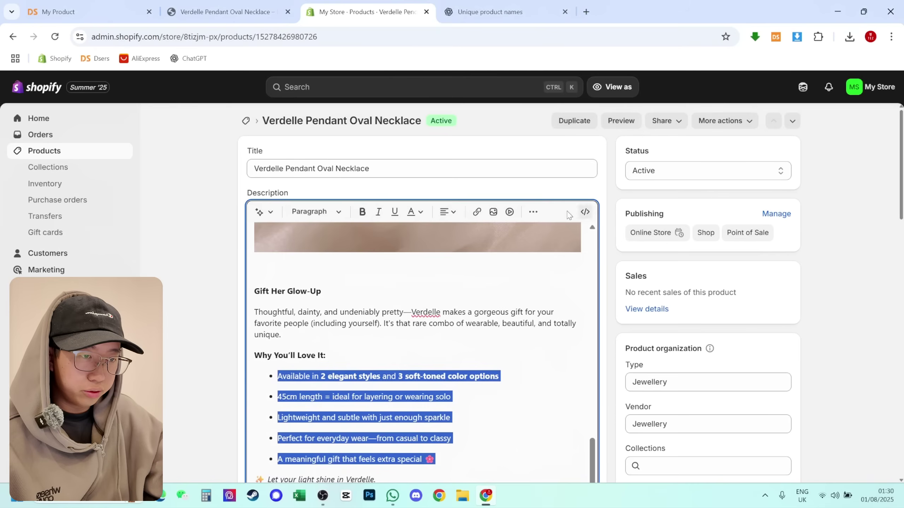
pyautogui.click(533, 213)
pyautogui.click(483, 232)
pyautogui.click(533, 213)
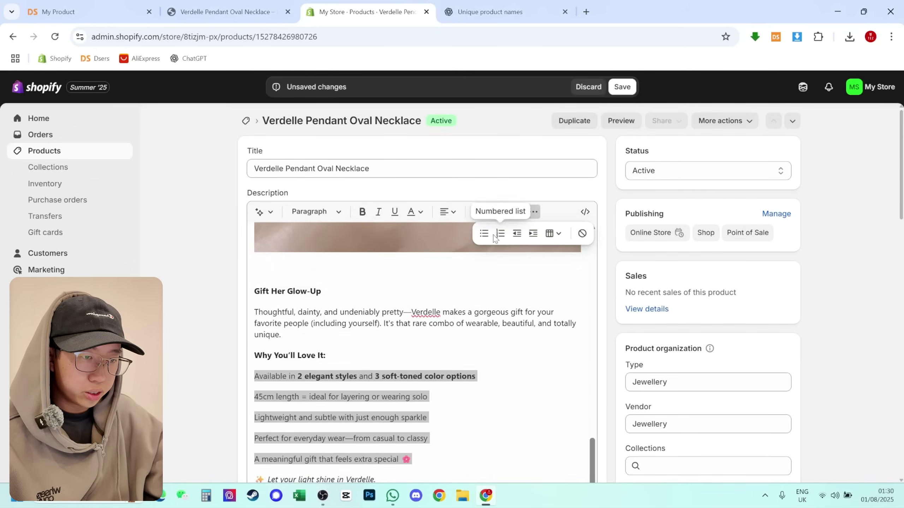
pyautogui.click(483, 232)
pyautogui.click(629, 89)
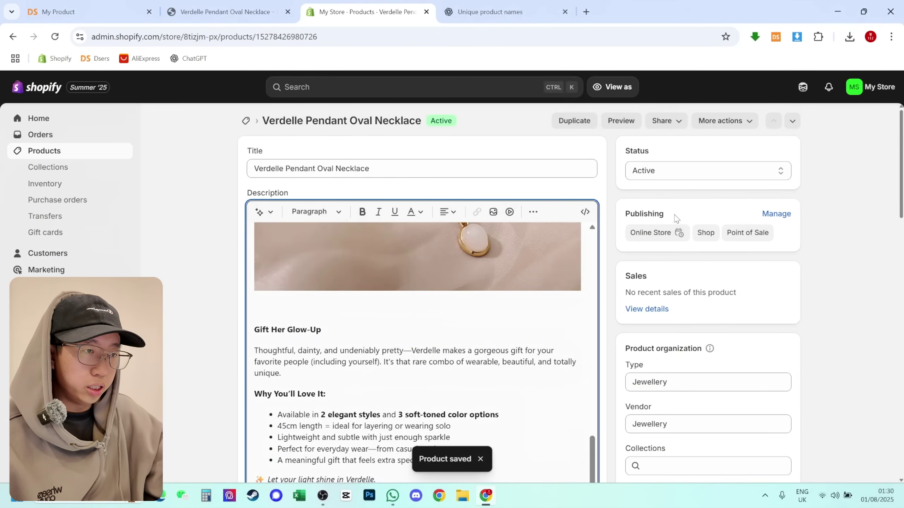
# Close the old storefront preview, open a fresh one of the Verdelle necklace and check its "Why You'll Love It" bullet list
pyautogui.click(288, 11)
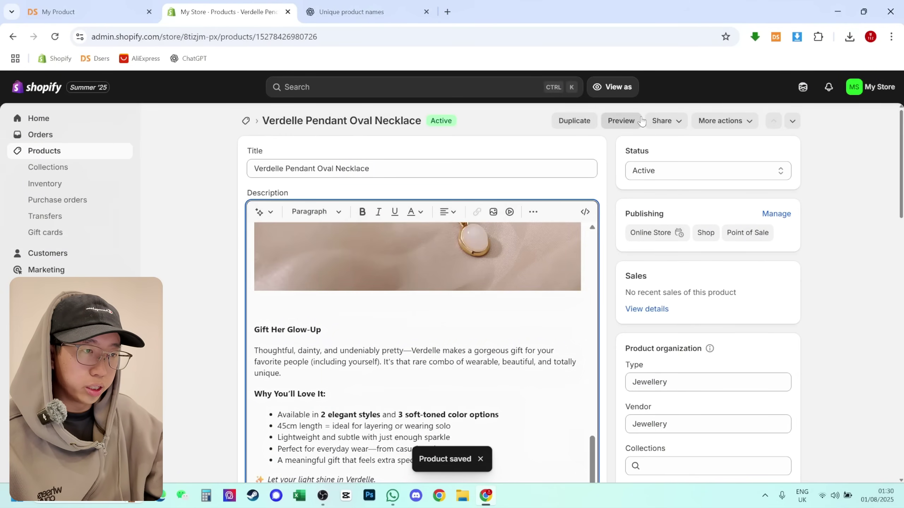
pyautogui.click(621, 121)
pyautogui.scroll(-3, 650, 313)
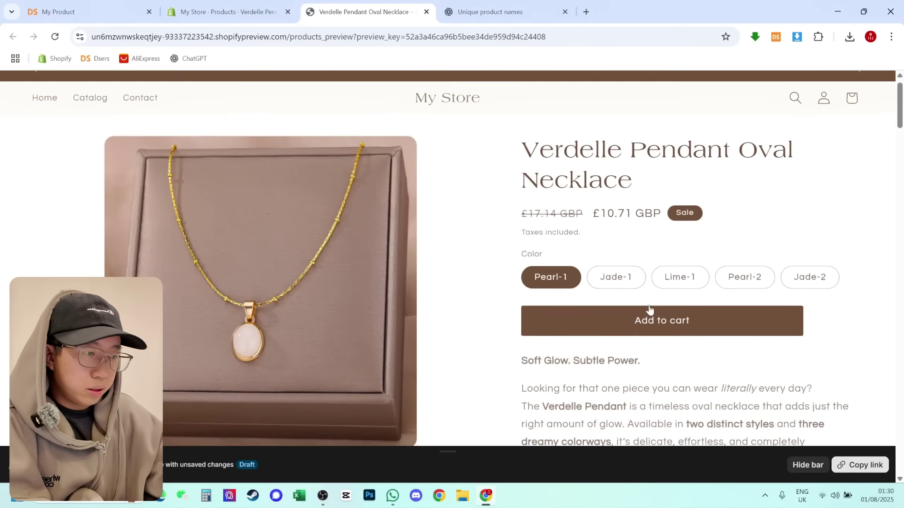
pyautogui.scroll(-10, 694, 342)
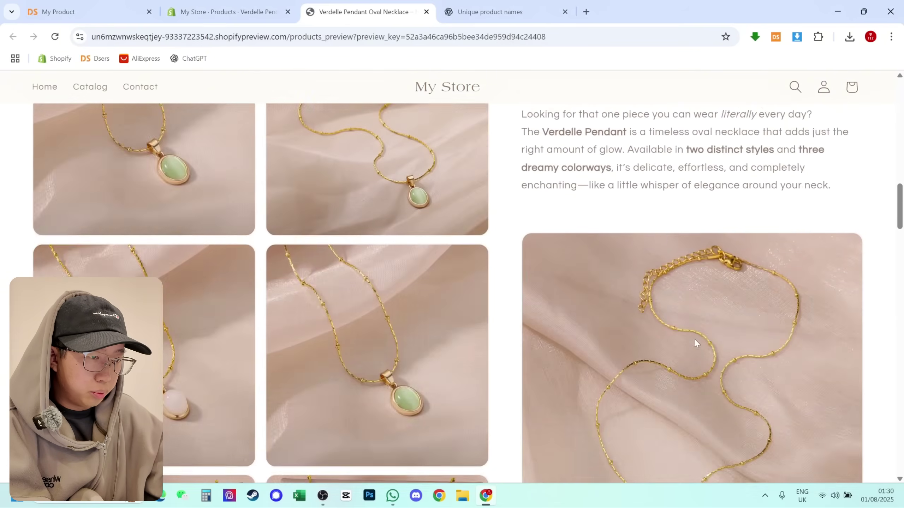
pyautogui.scroll(-10, 694, 336)
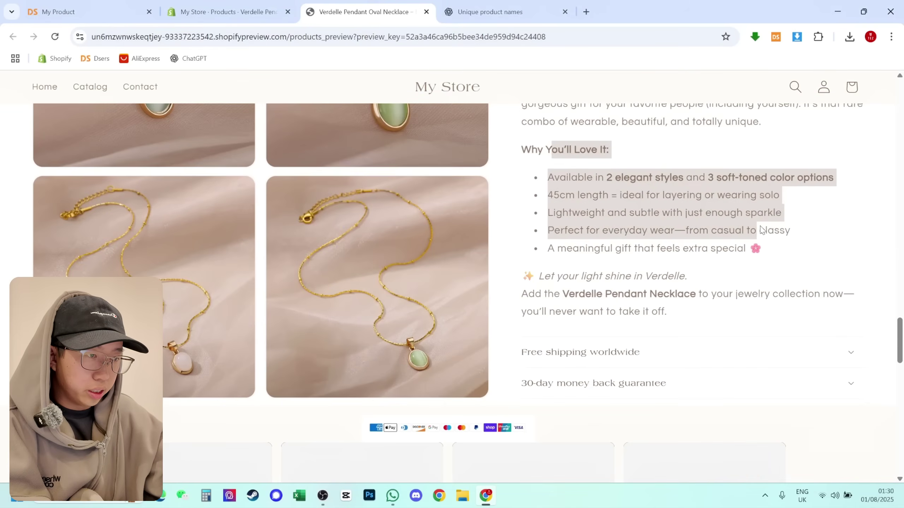
pyautogui.moveTo(521, 141); pyautogui.dragTo(785, 231)
pyautogui.click(784, 231)
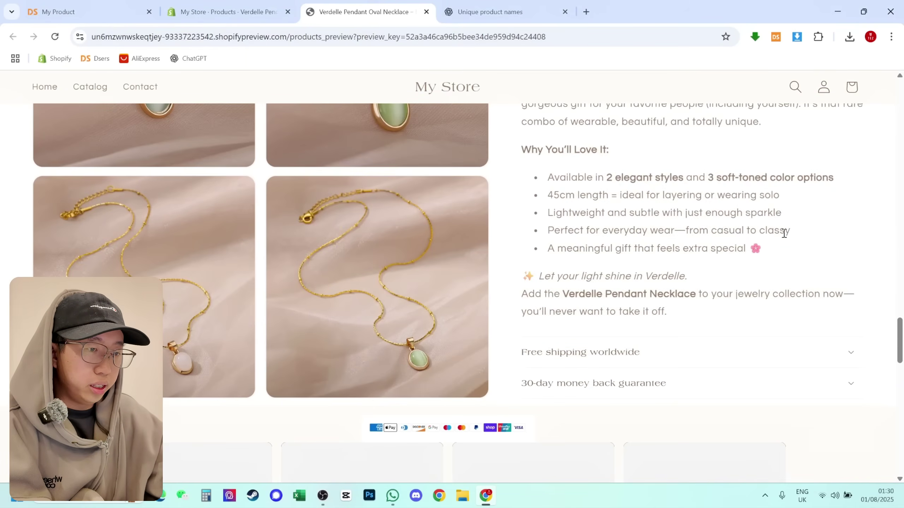
# Examine the preview's video, gift and customer review sections, and return to the necklace's product editor
pyautogui.scroll(-2, 696, 262)
pyautogui.scroll(-20, 584, 249)
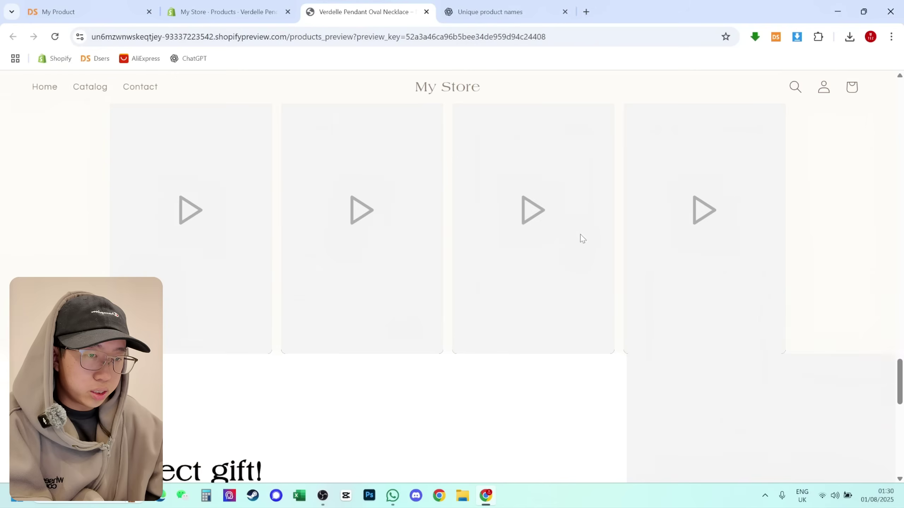
pyautogui.scroll(15, 494, 313)
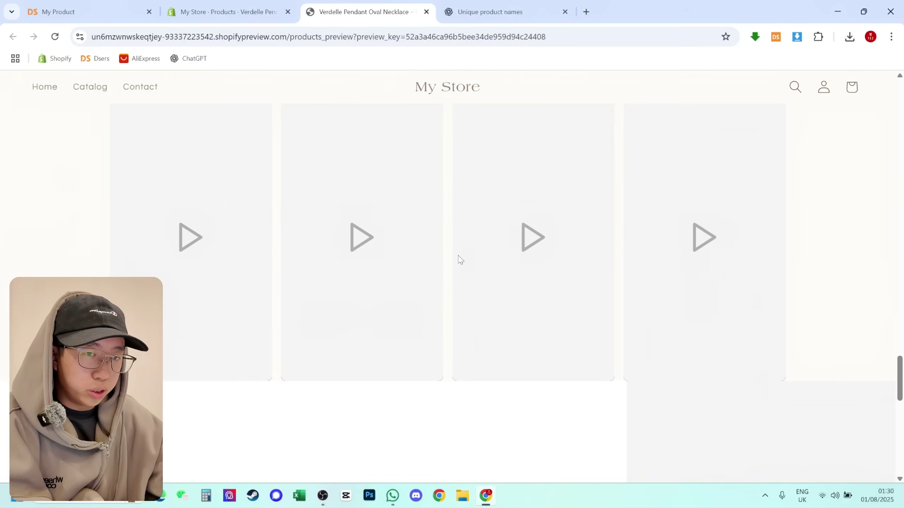
pyautogui.scroll(-15, 441, 274)
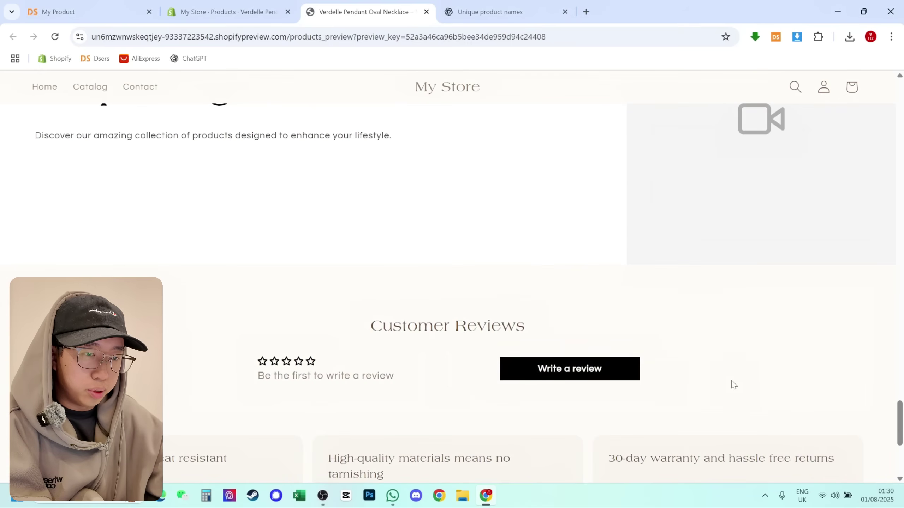
pyautogui.scroll(10, 694, 331)
pyautogui.scroll(10, 714, 319)
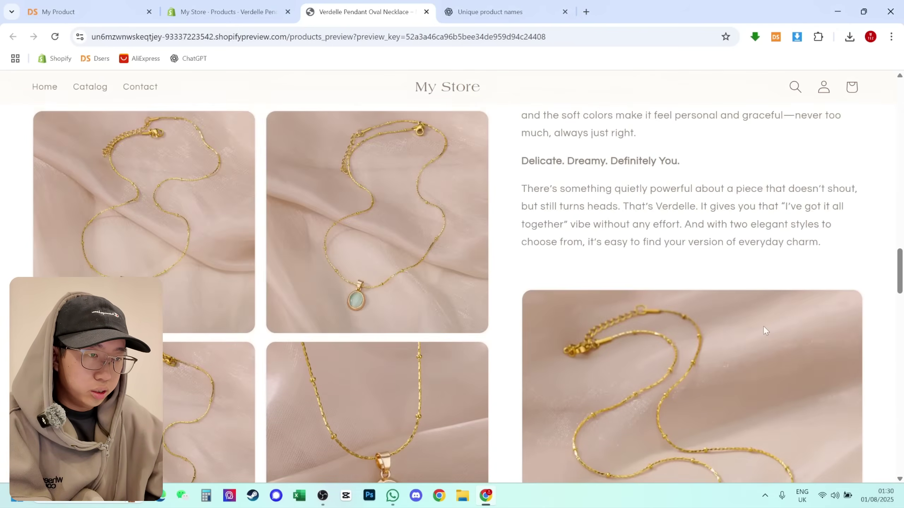
pyautogui.hotkey('ctrl', 'shift', 'Tab')
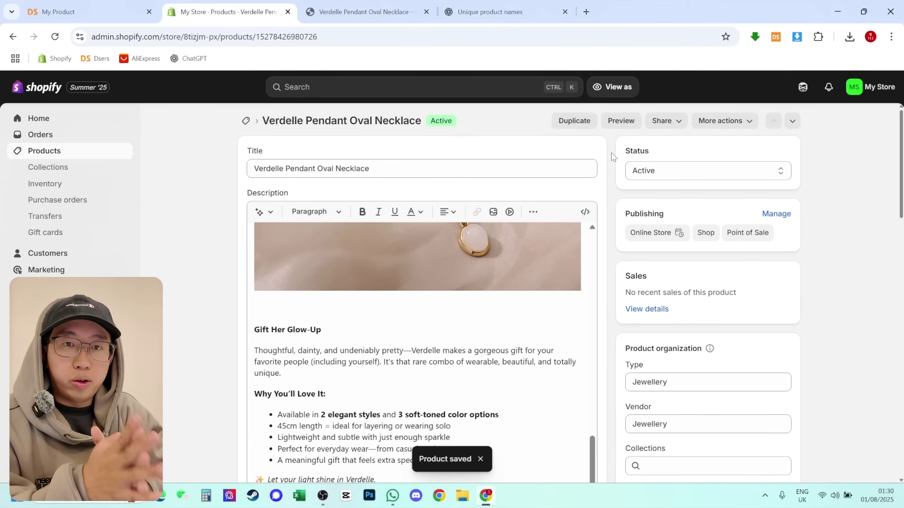